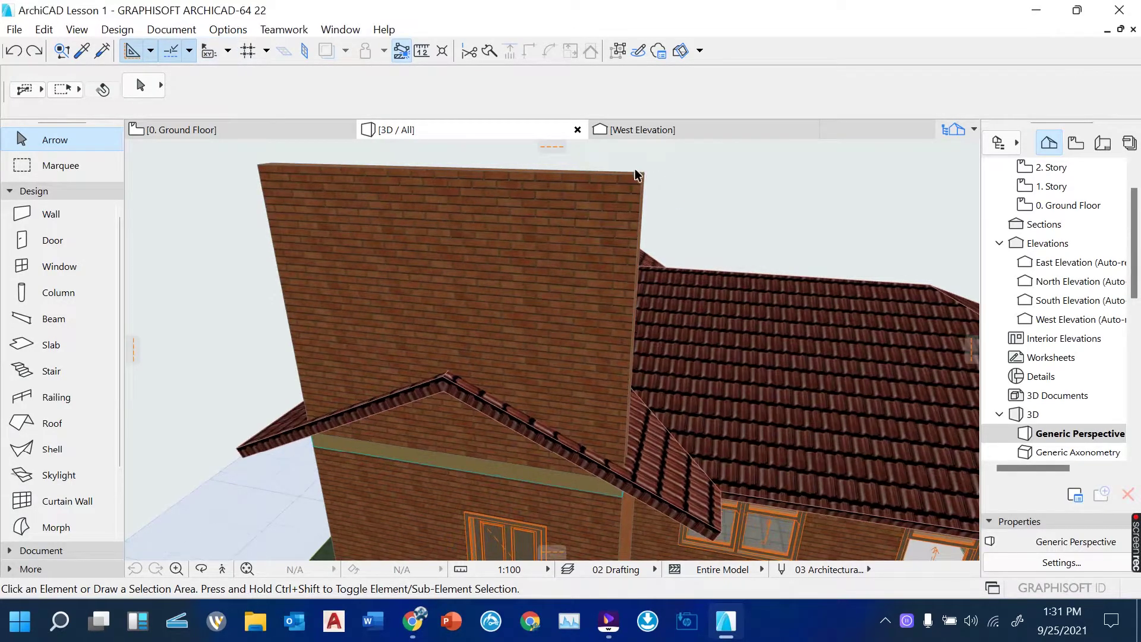
Trim the tall upper-story gable wall to the roof, keeping the part below the roof
click(642, 173)
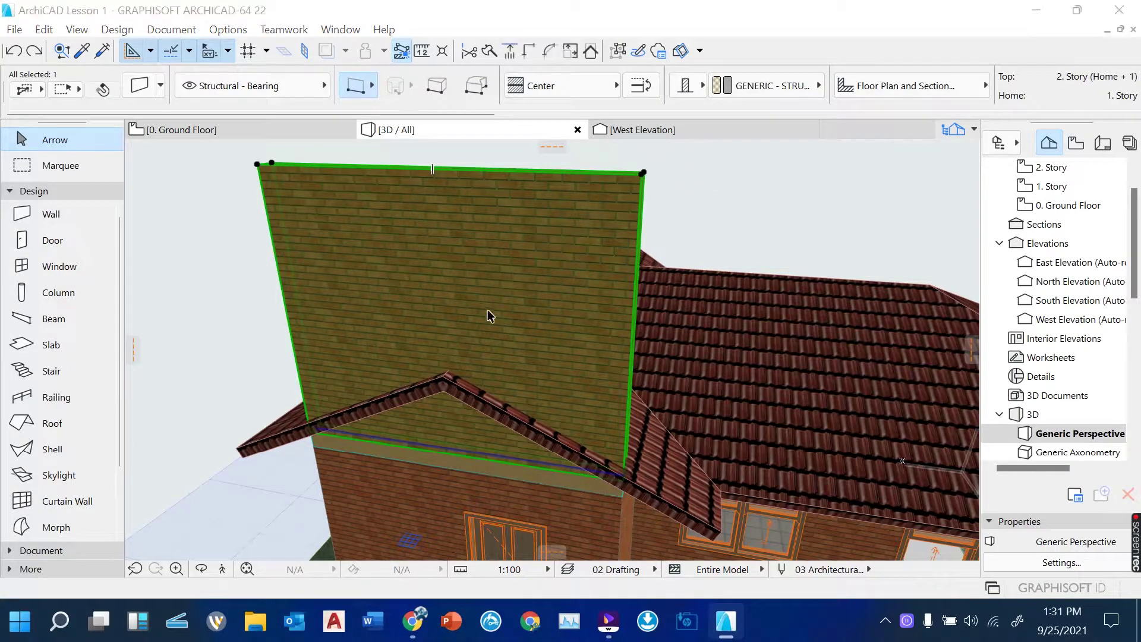
click(591, 50)
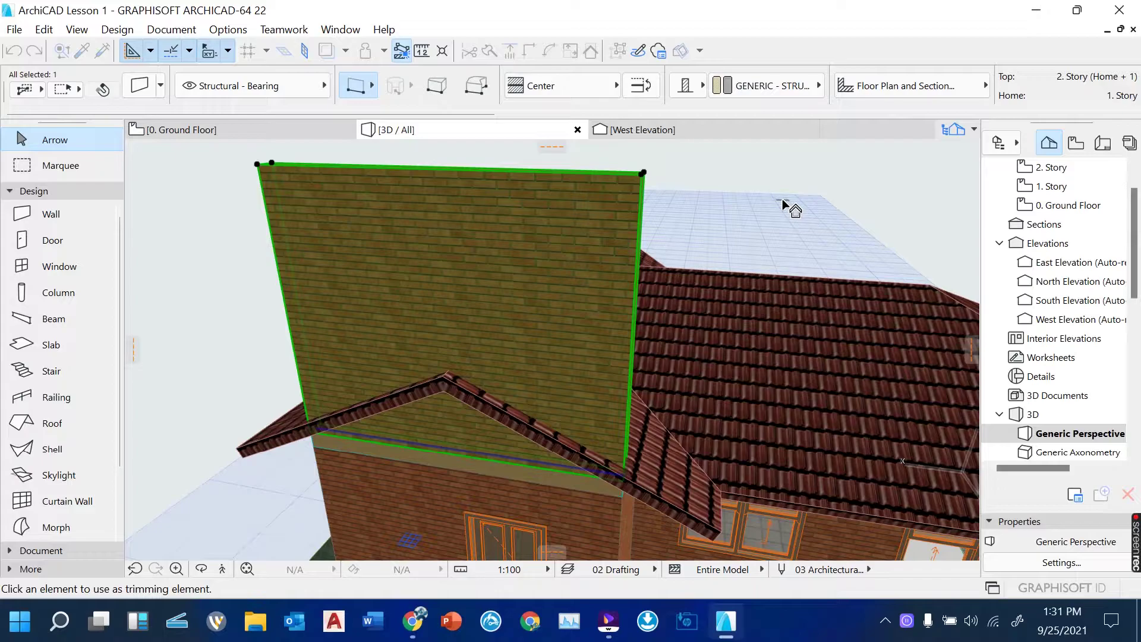
click(443, 384)
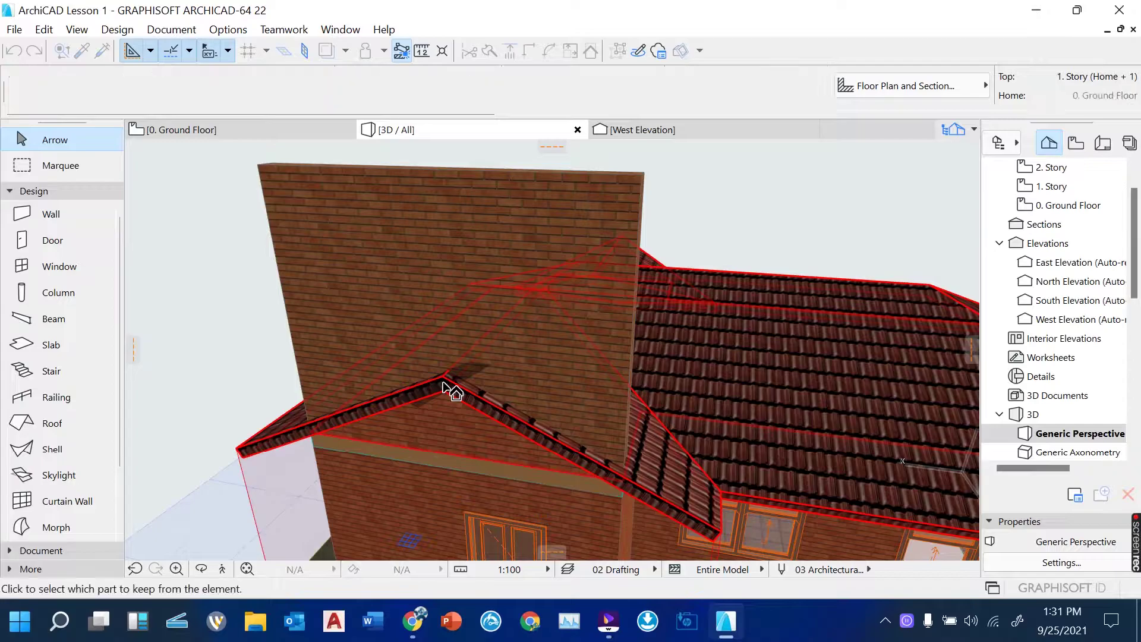
click(455, 419)
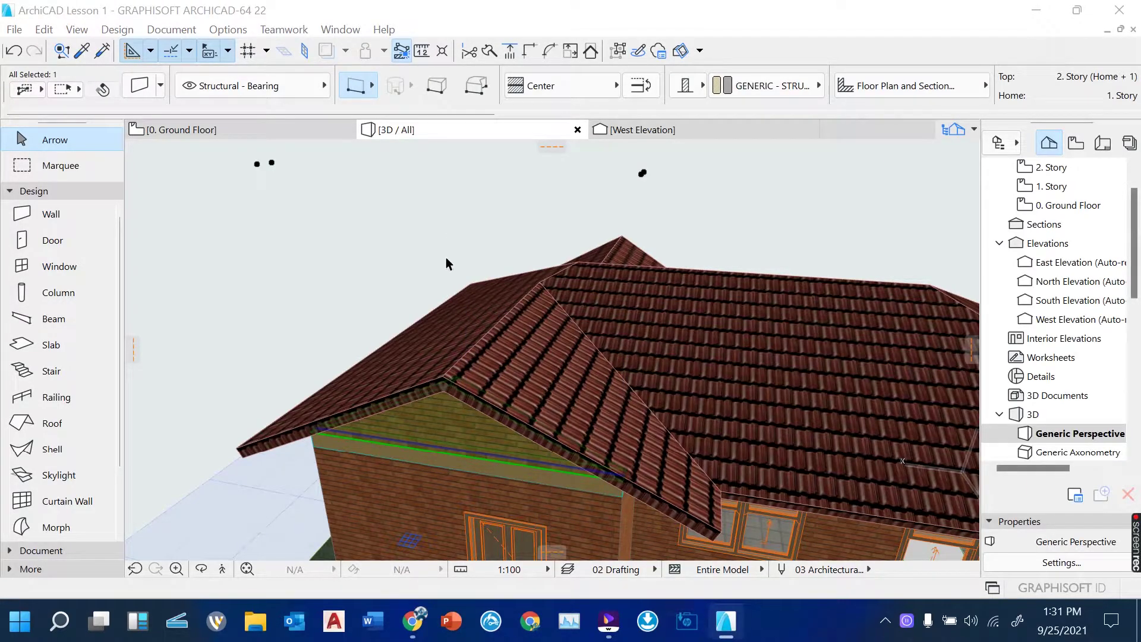
click(750, 194)
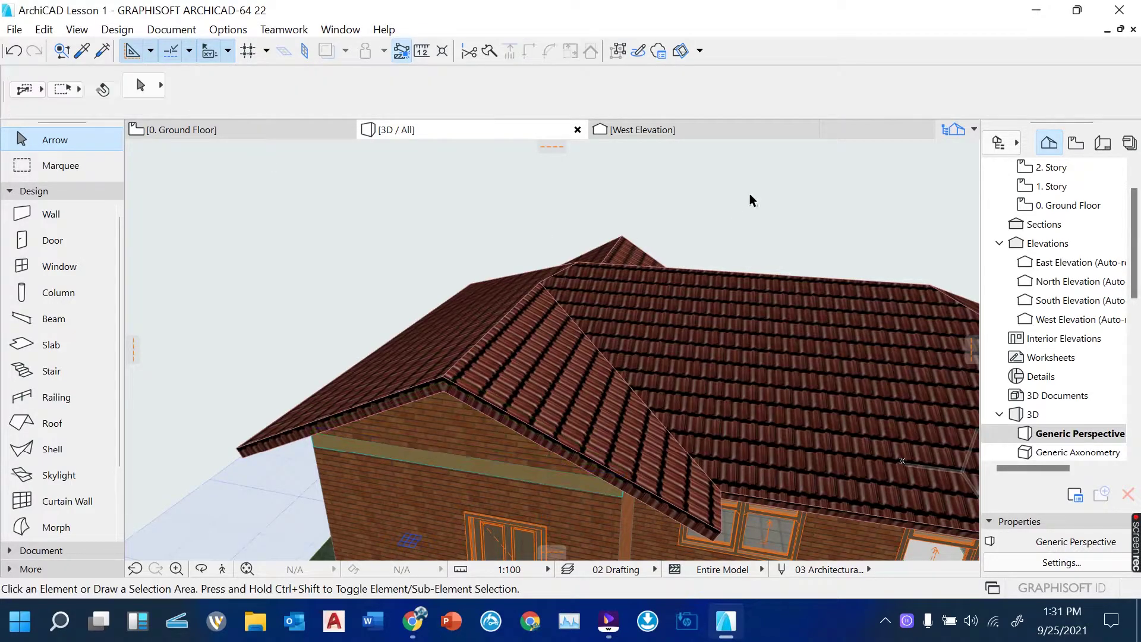
Examine the trimmed gable wall under the roof from another side of the house in 3D
scroll(438, 450, up, 5)
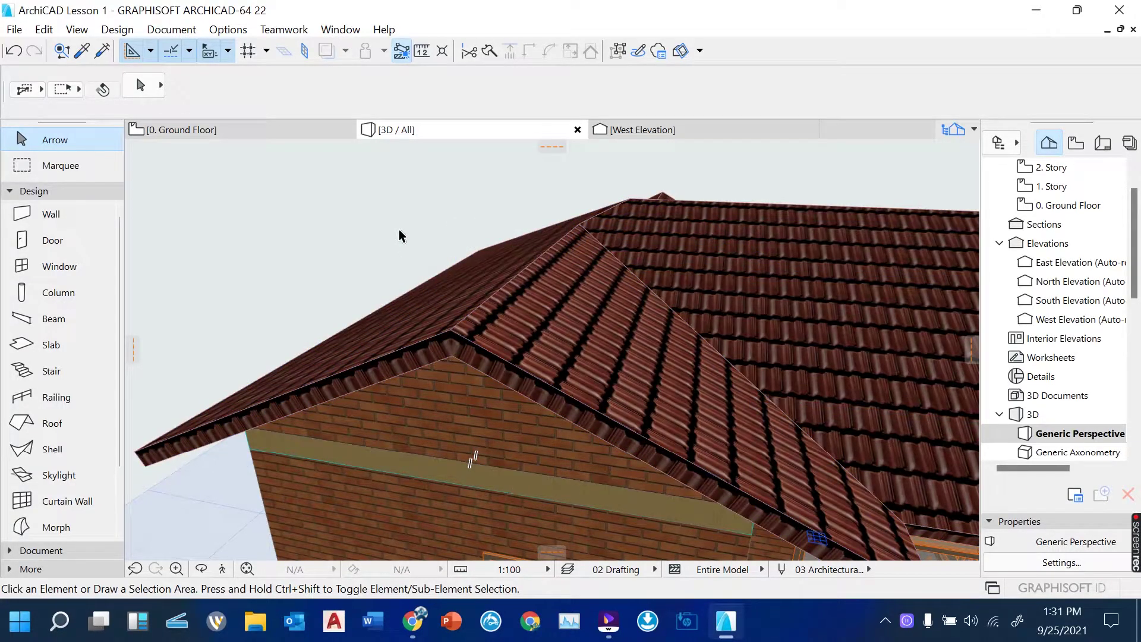
scroll(416, 228, down, 5)
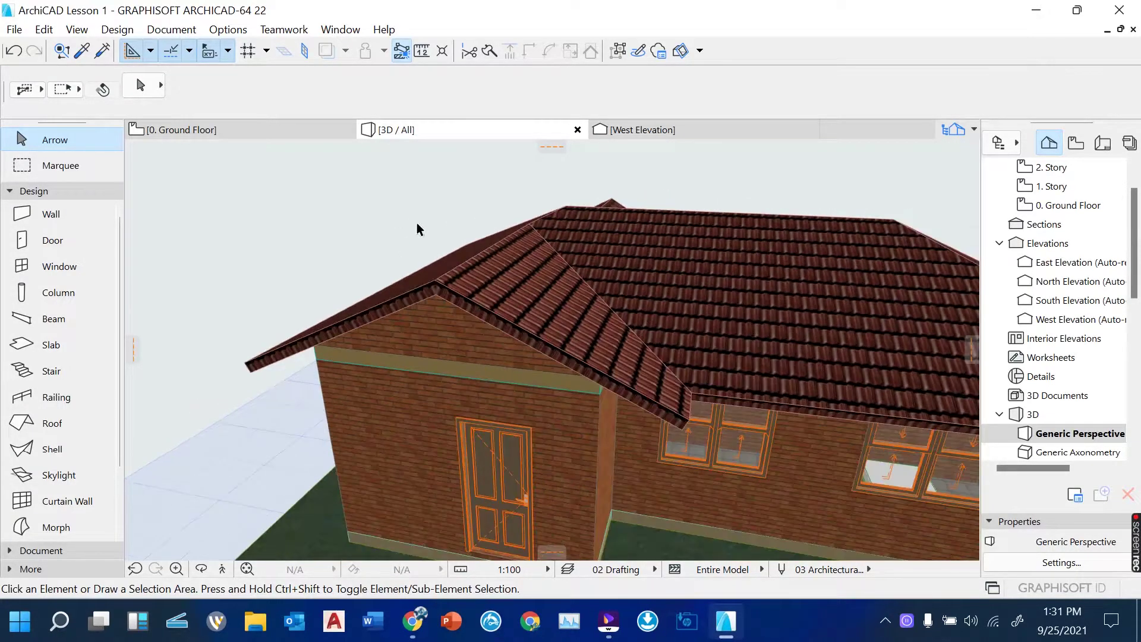
click(201, 569)
drag(499, 402, 735, 397)
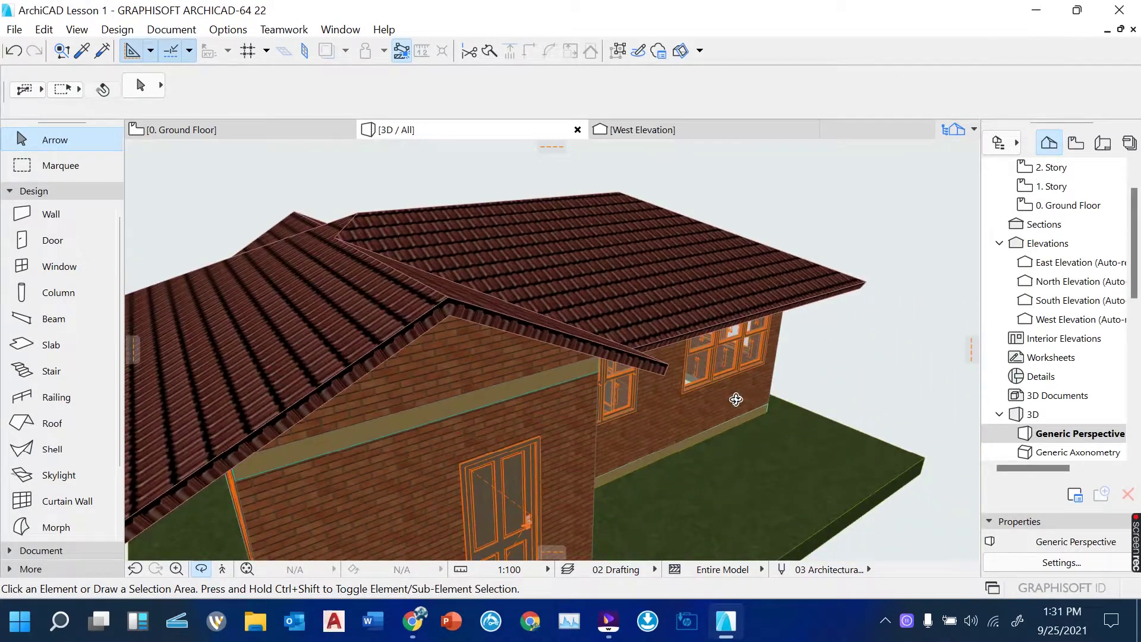
Open the ground floor plan and examine the main roof's outline and ridge lines around the living area
click(215, 130)
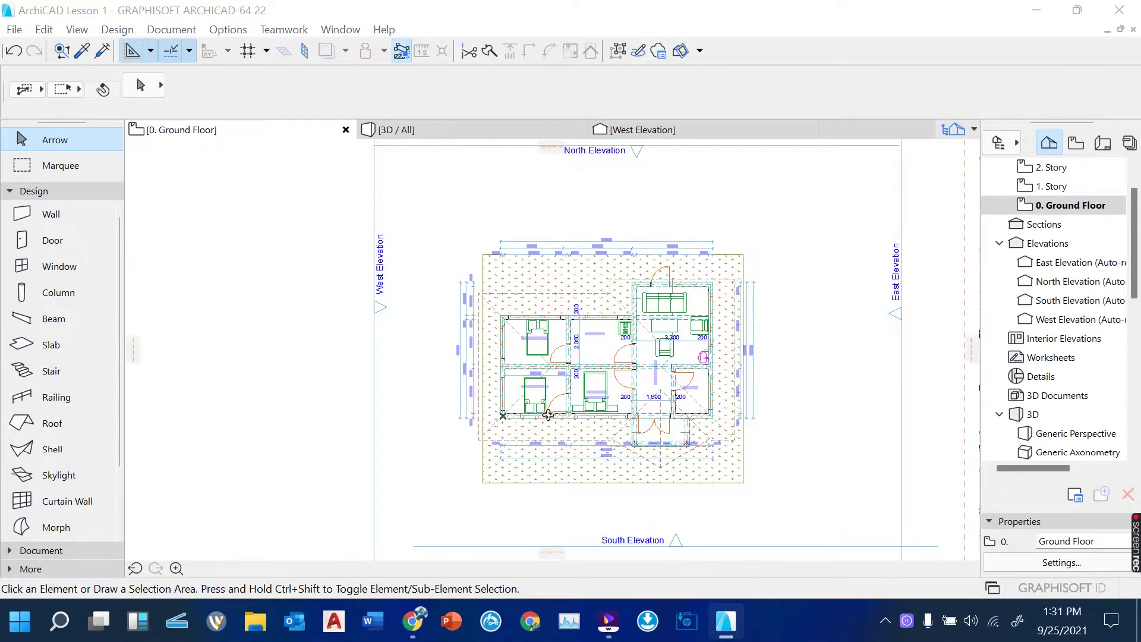
scroll(782, 403, up, 3)
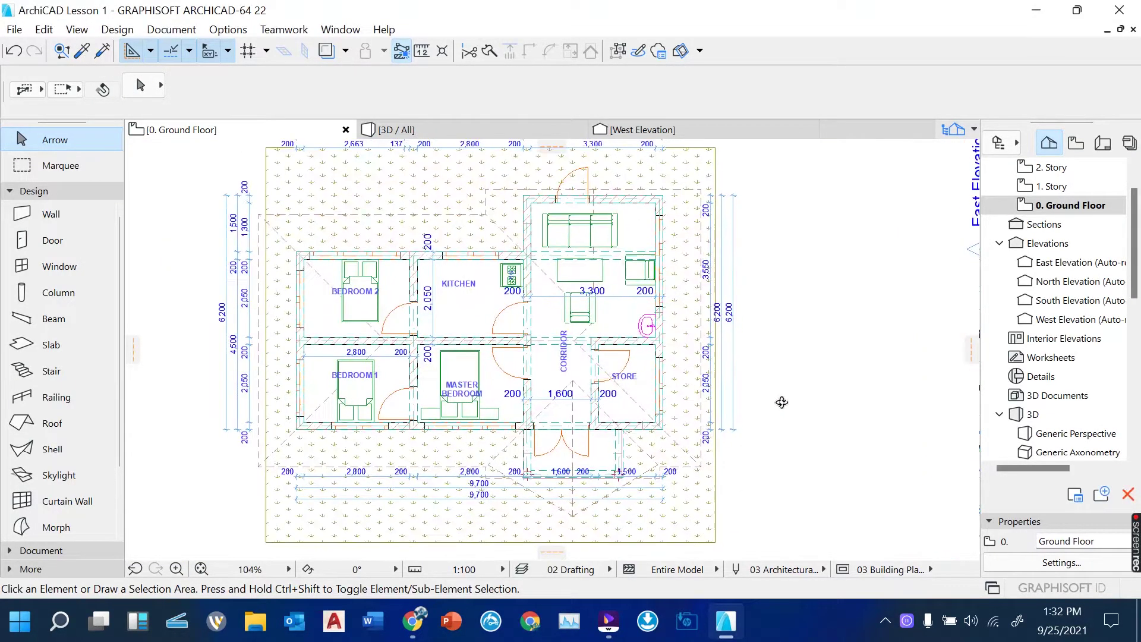
click(701, 191)
scroll(755, 289, up, 1)
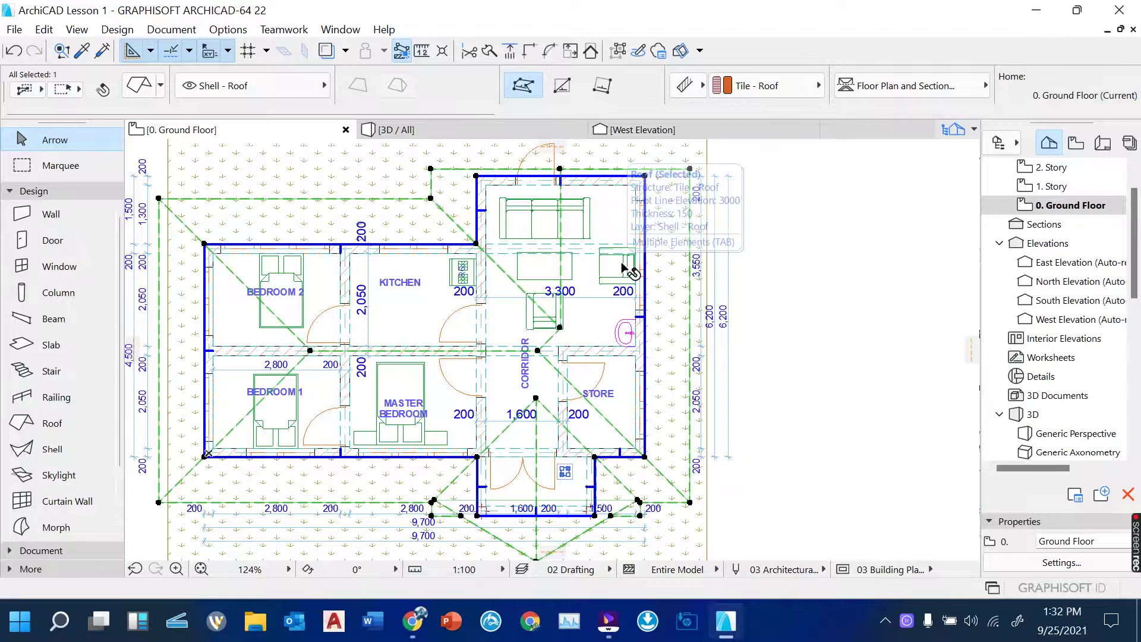
scroll(747, 277, up, 3)
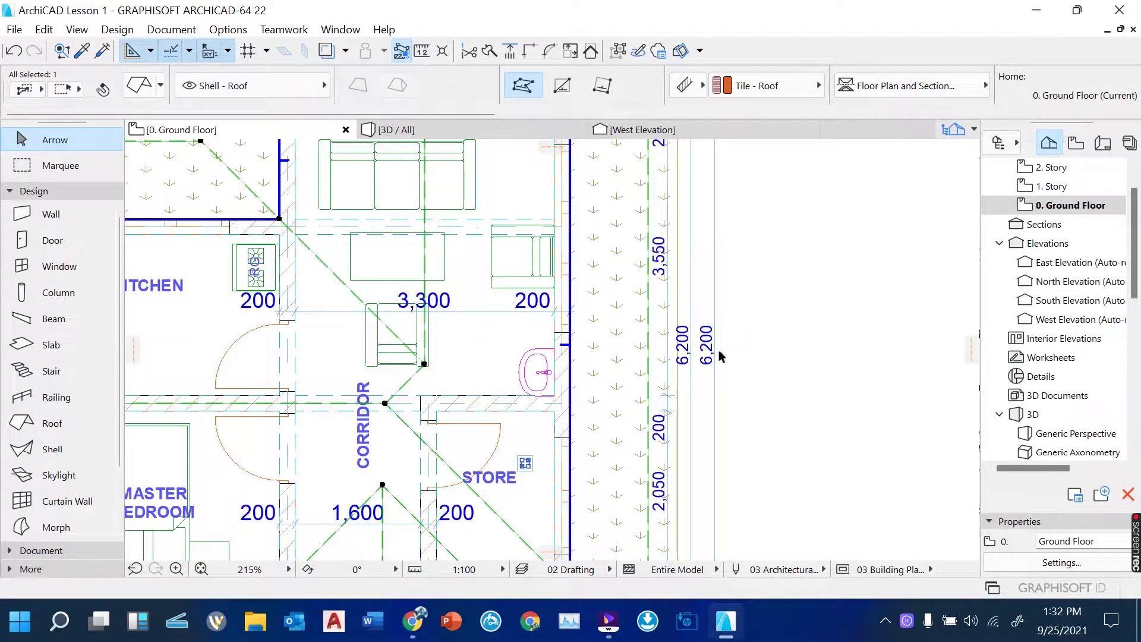
scroll(718, 351, down, 2)
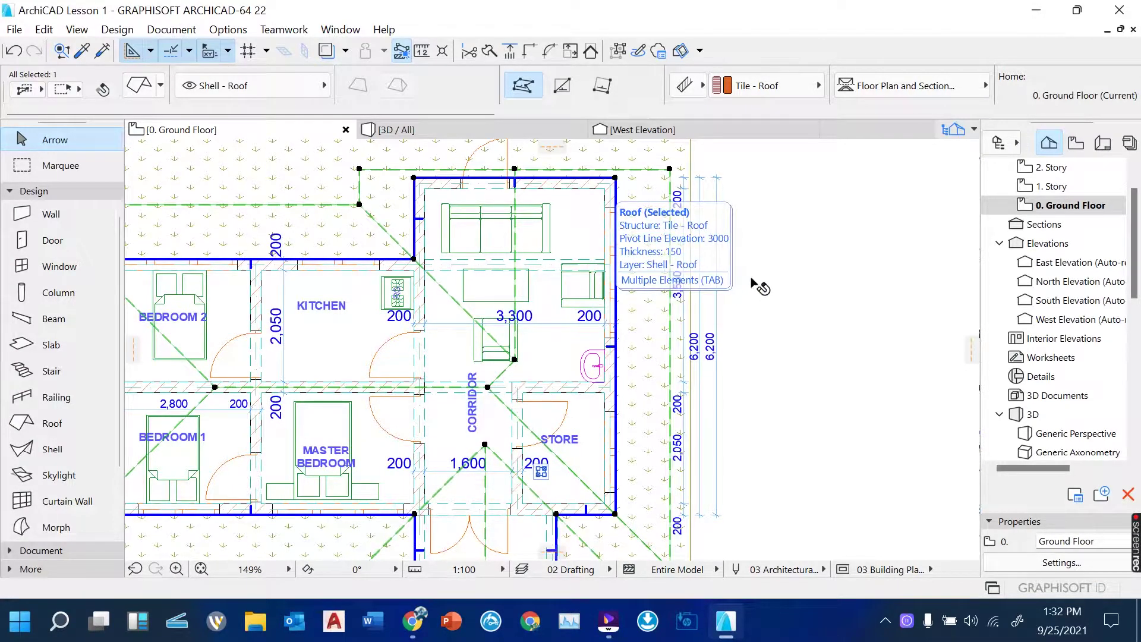
click(796, 257)
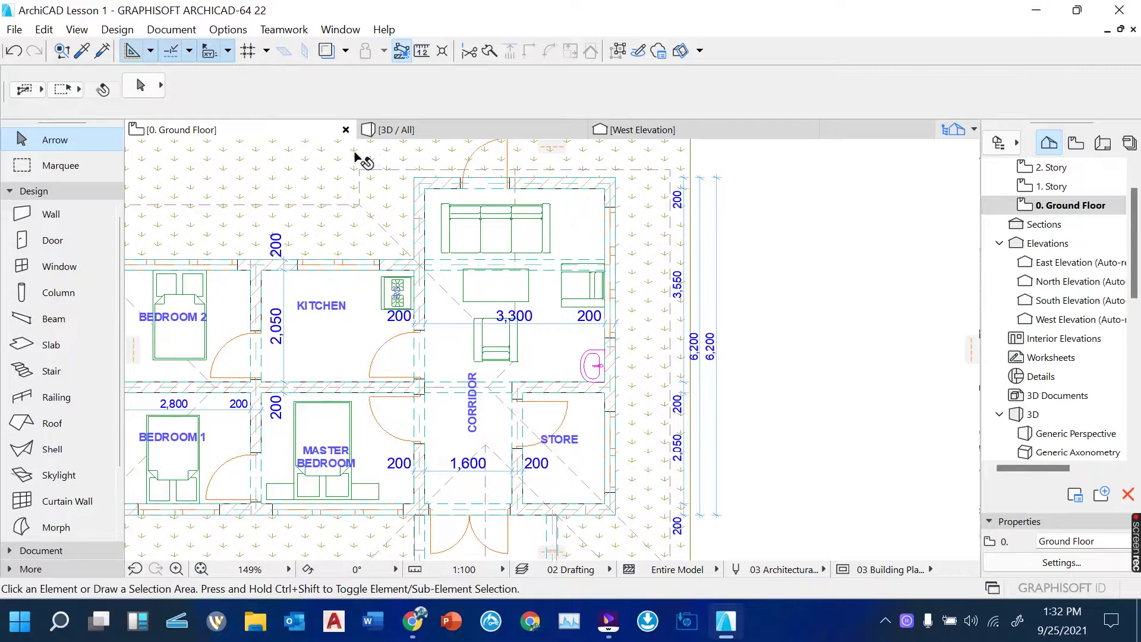
Set the default eaves overhang offset for new multi-plane roofs to 300
click(47, 424)
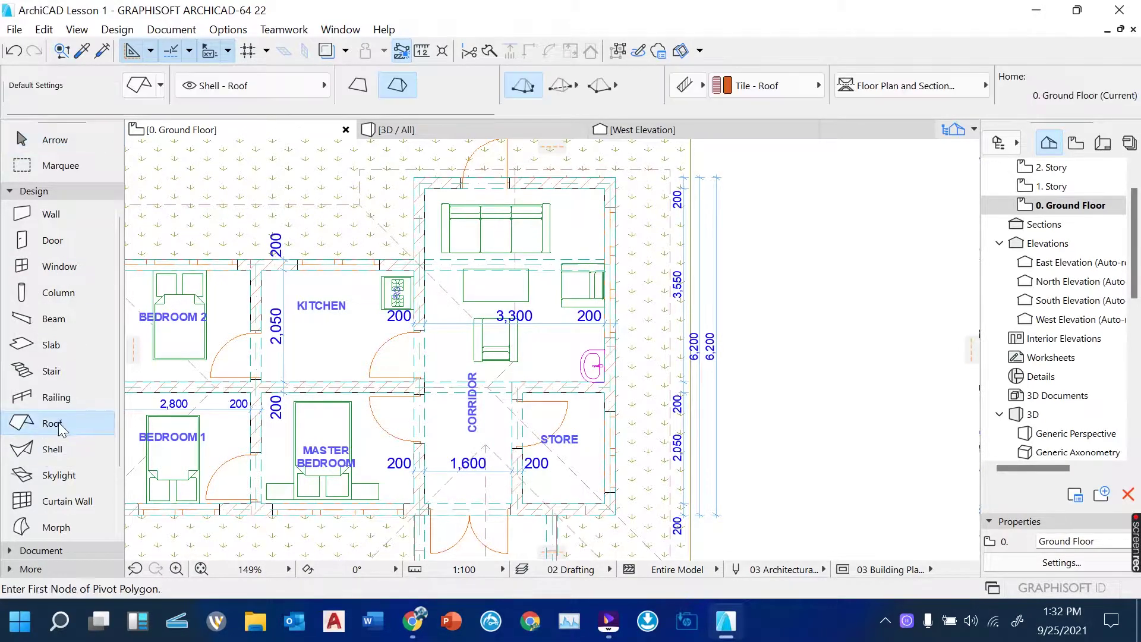
click(137, 87)
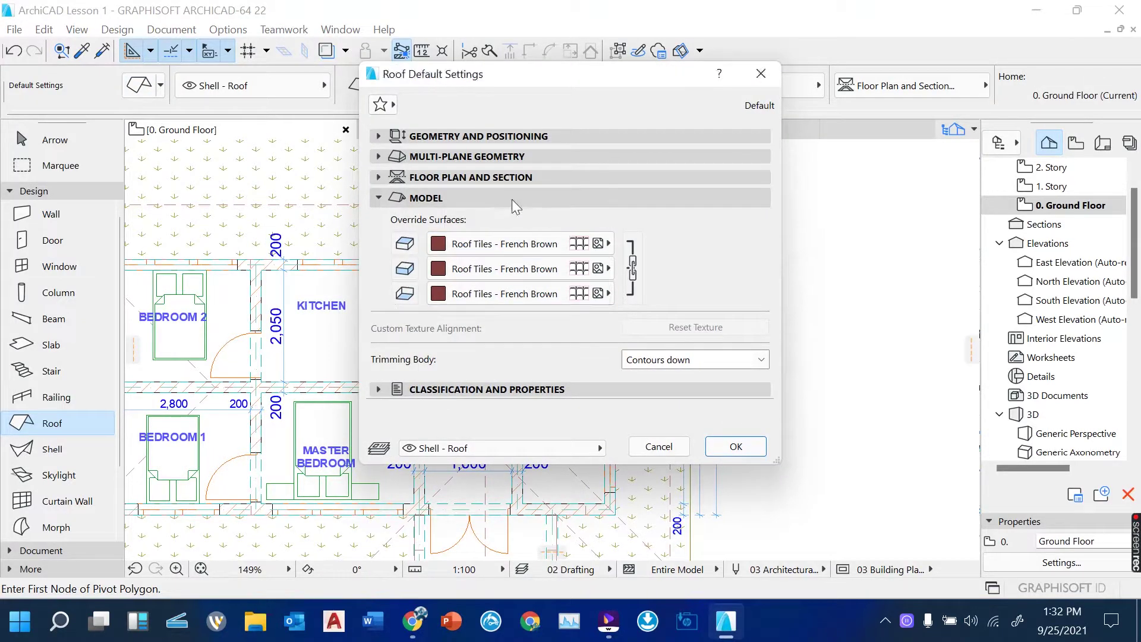
click(377, 136)
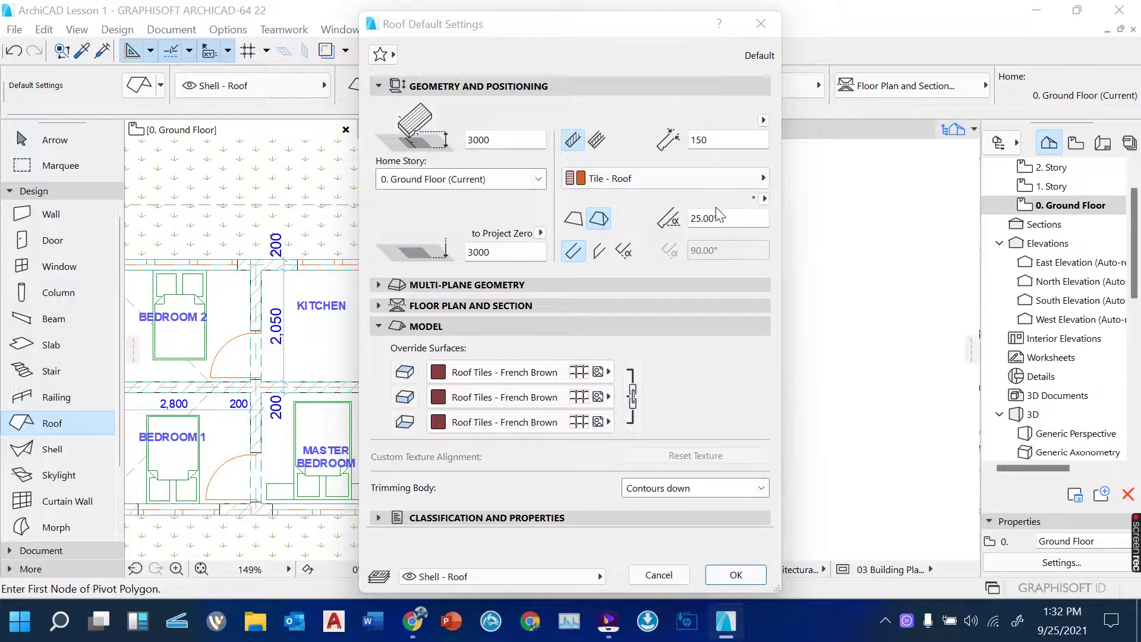
click(381, 284)
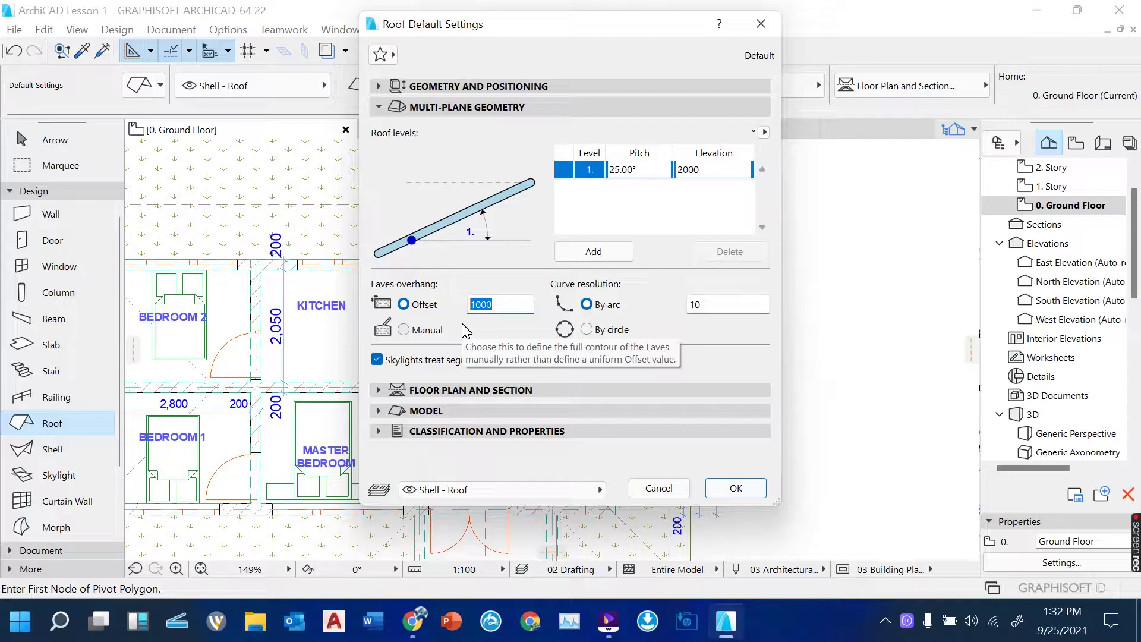
text(3)
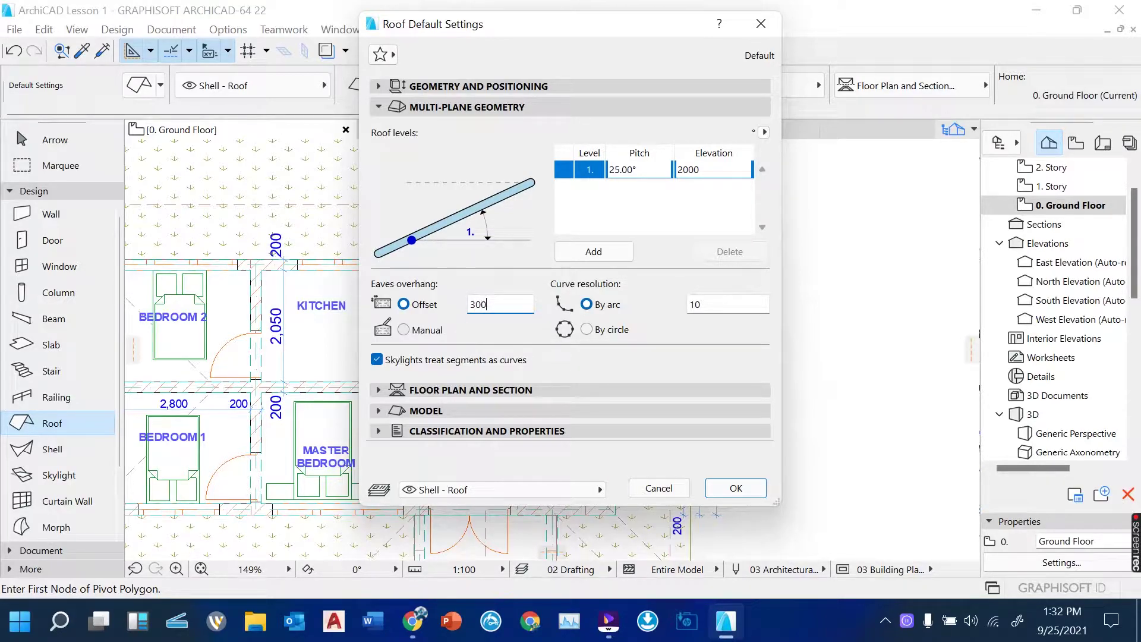
click(737, 489)
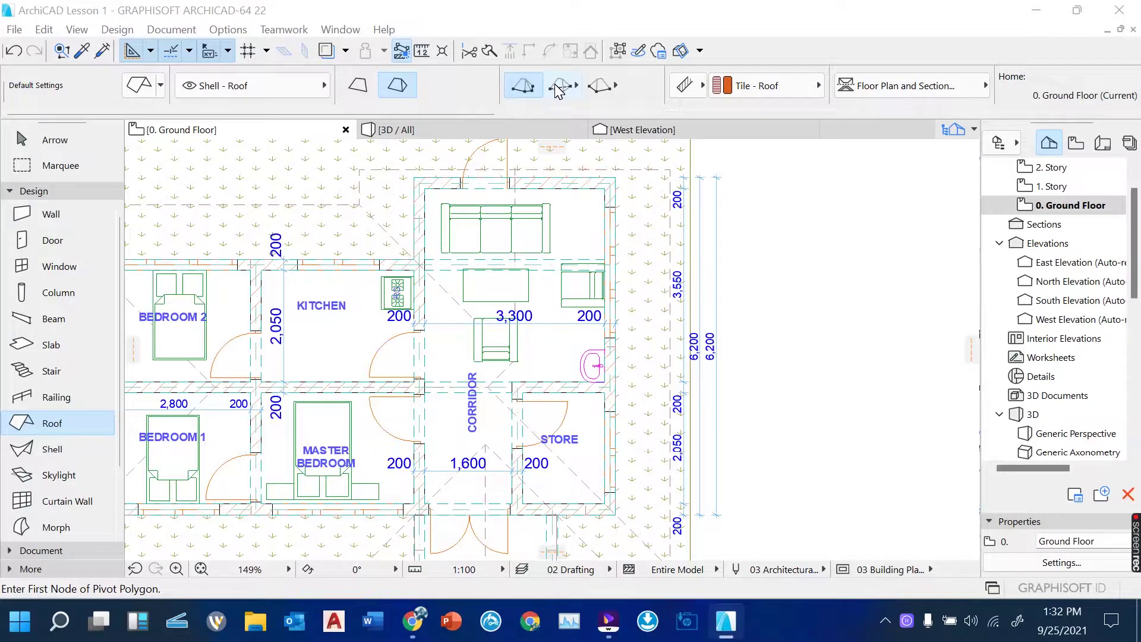
Draw a rectangular multi-plane roof across the outer wall beside the washbasin, extending out over the grass
click(559, 85)
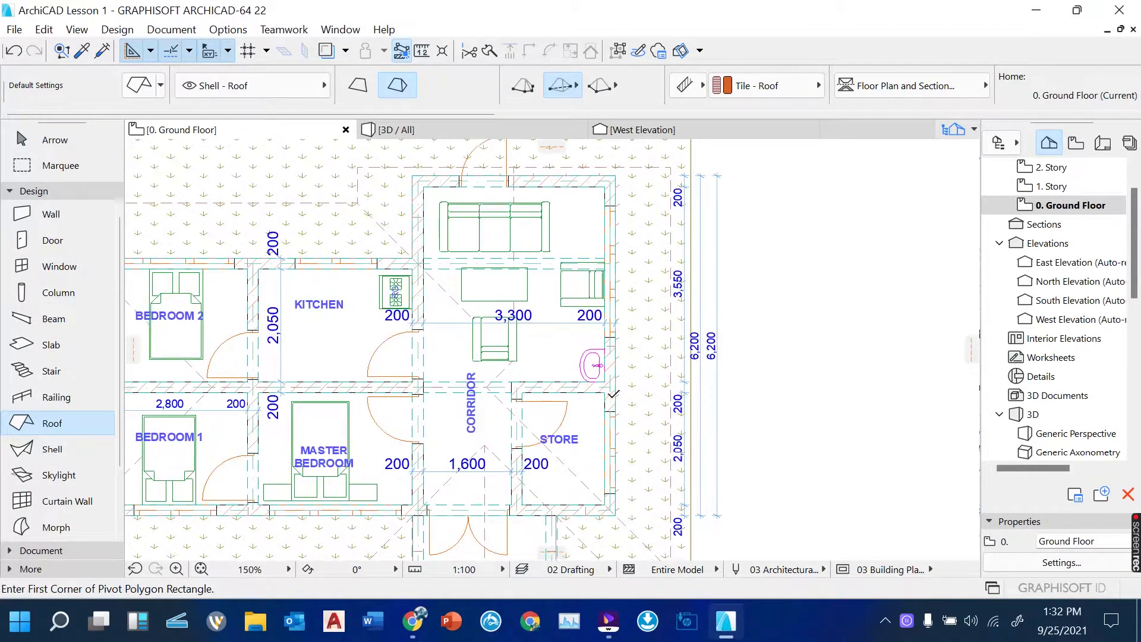
scroll(601, 368, up, 3)
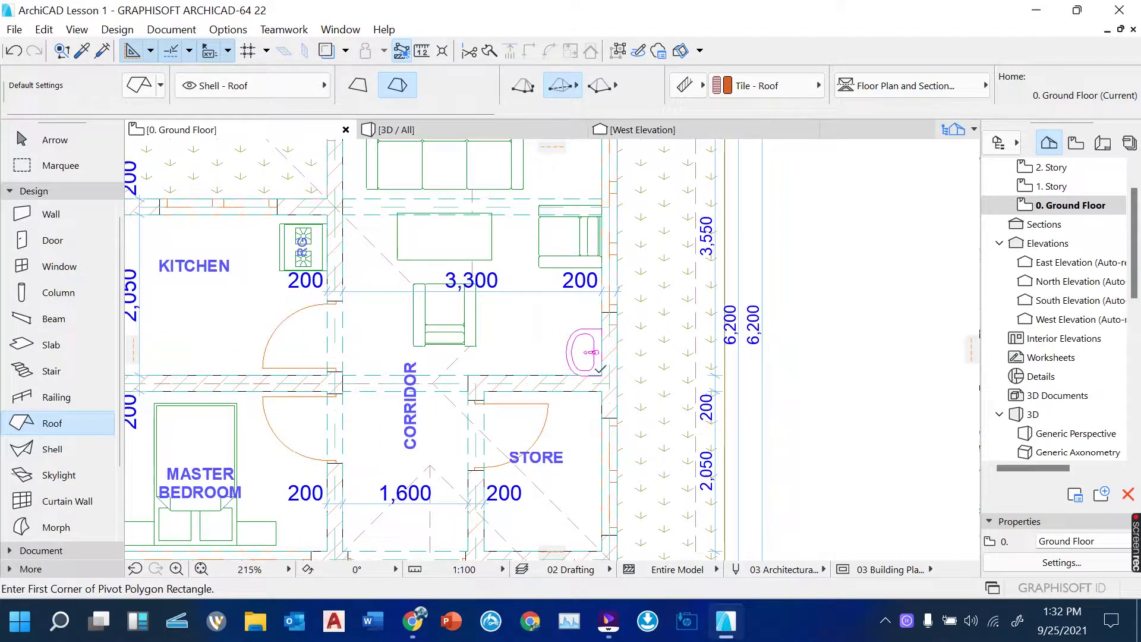
click(544, 282)
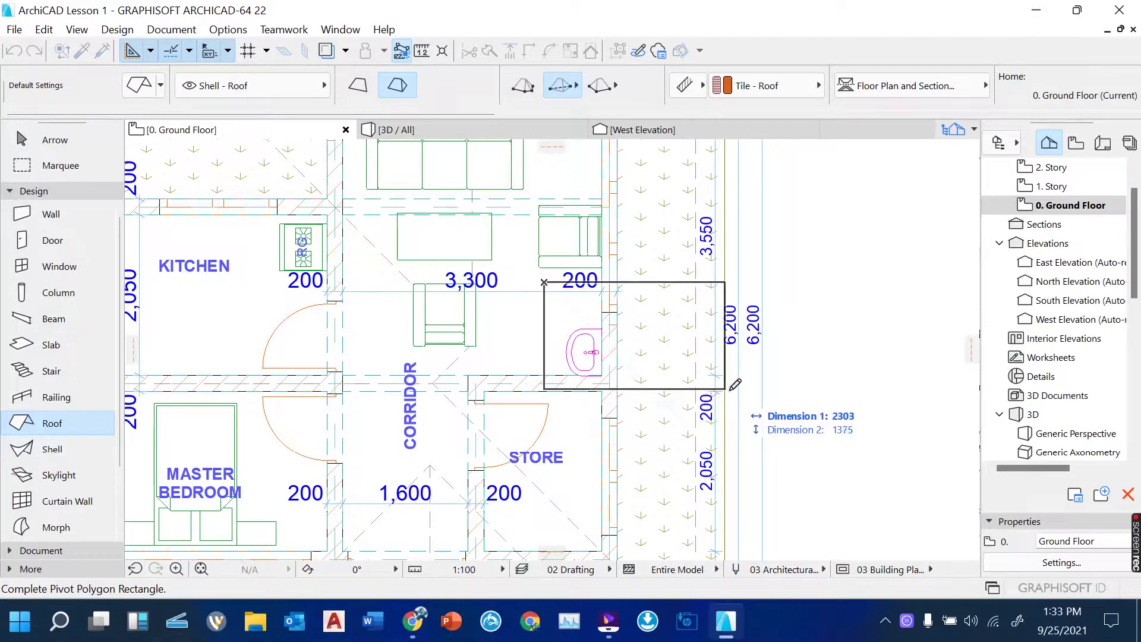
click(696, 386)
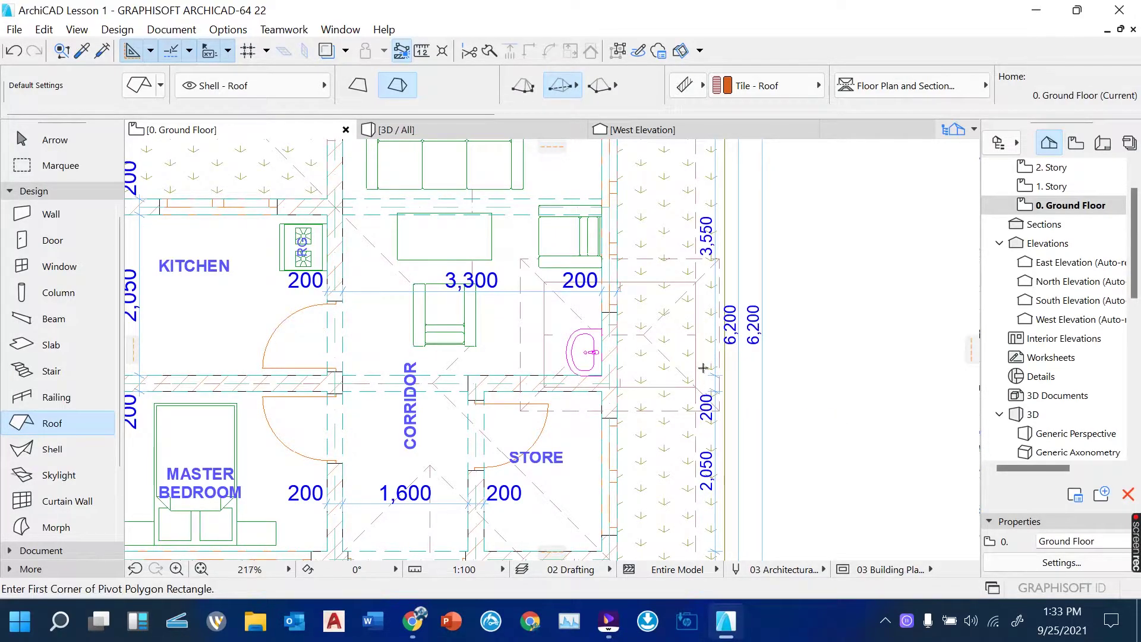
scroll(702, 368, up, 3)
scroll(552, 317, down, 5)
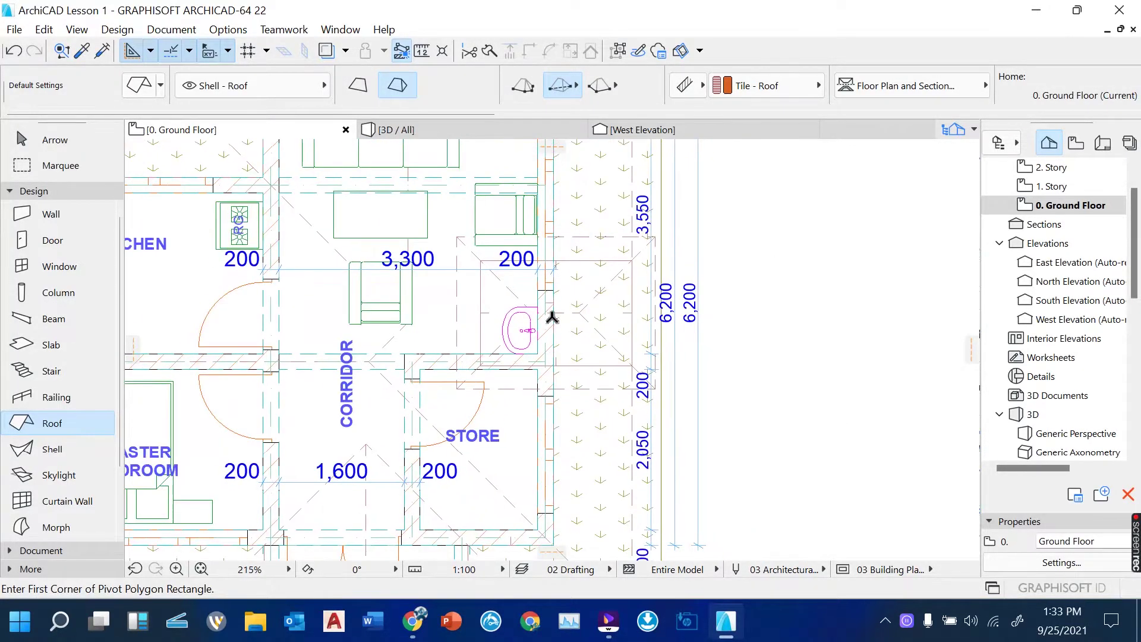
scroll(552, 317, up, 2)
Select the small rectangular roof by the washbasin on the ground floor plan
click(42, 139)
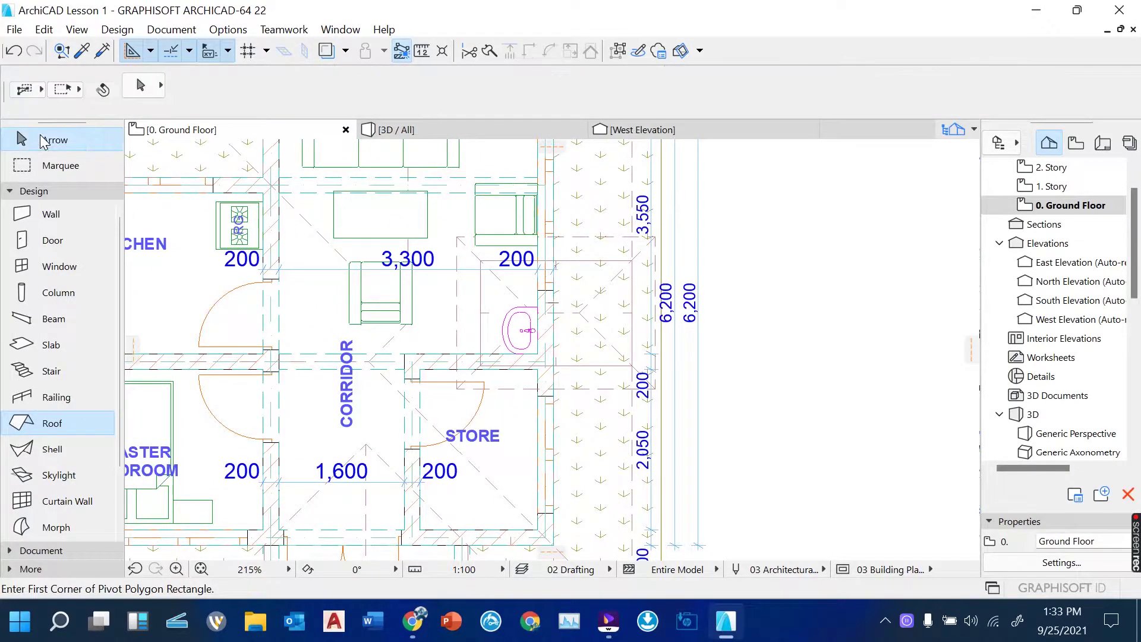
click(652, 241)
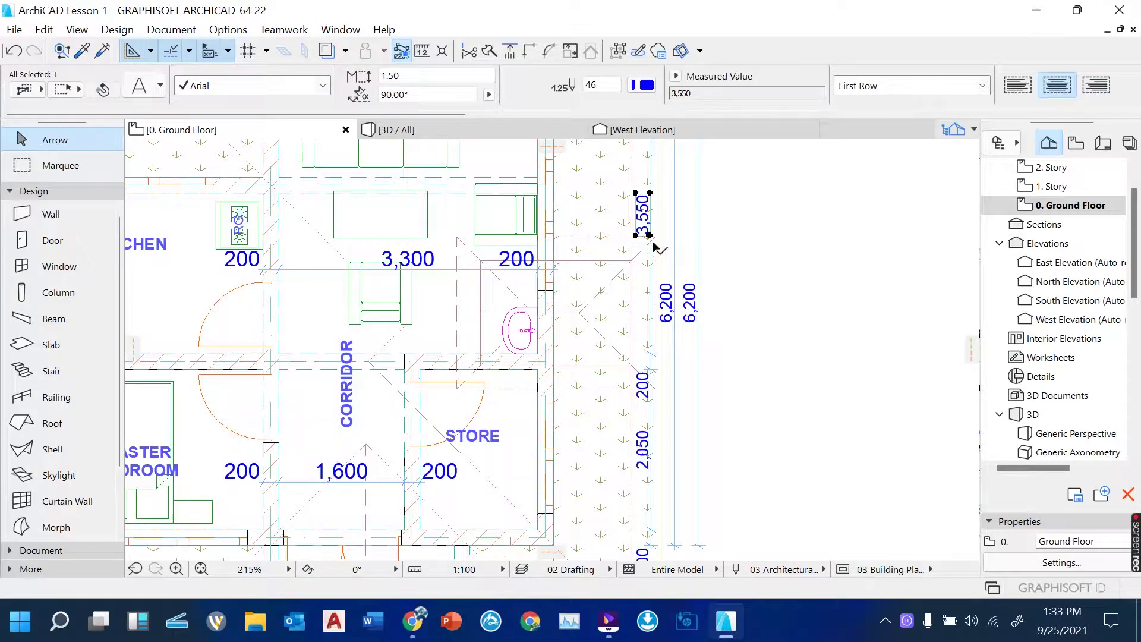
scroll(657, 238, up, 2)
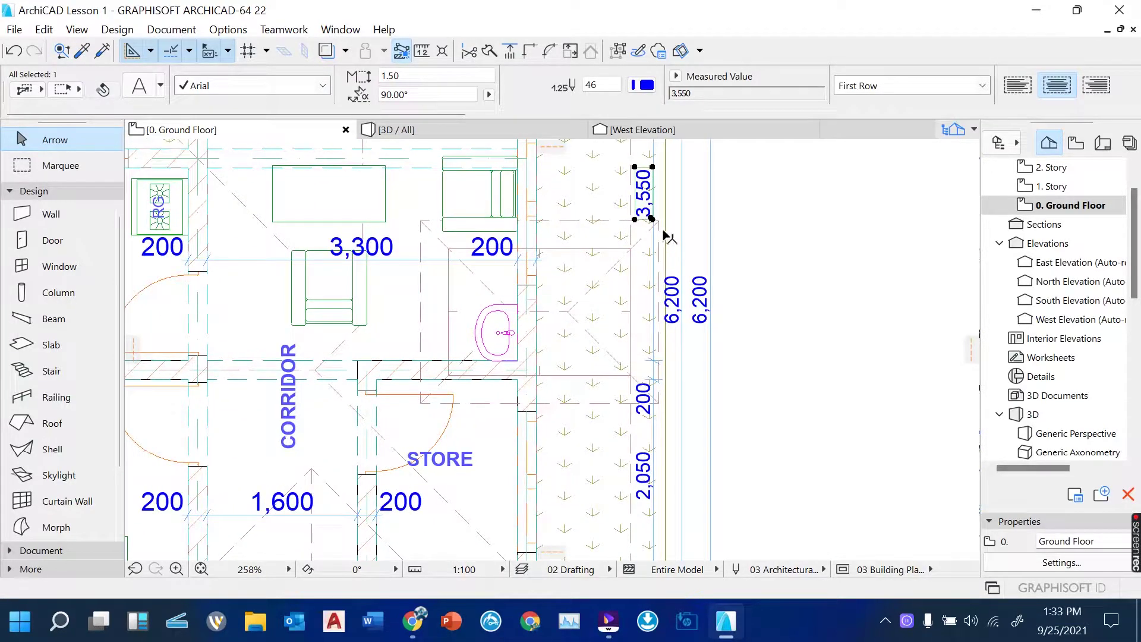
key(Escape)
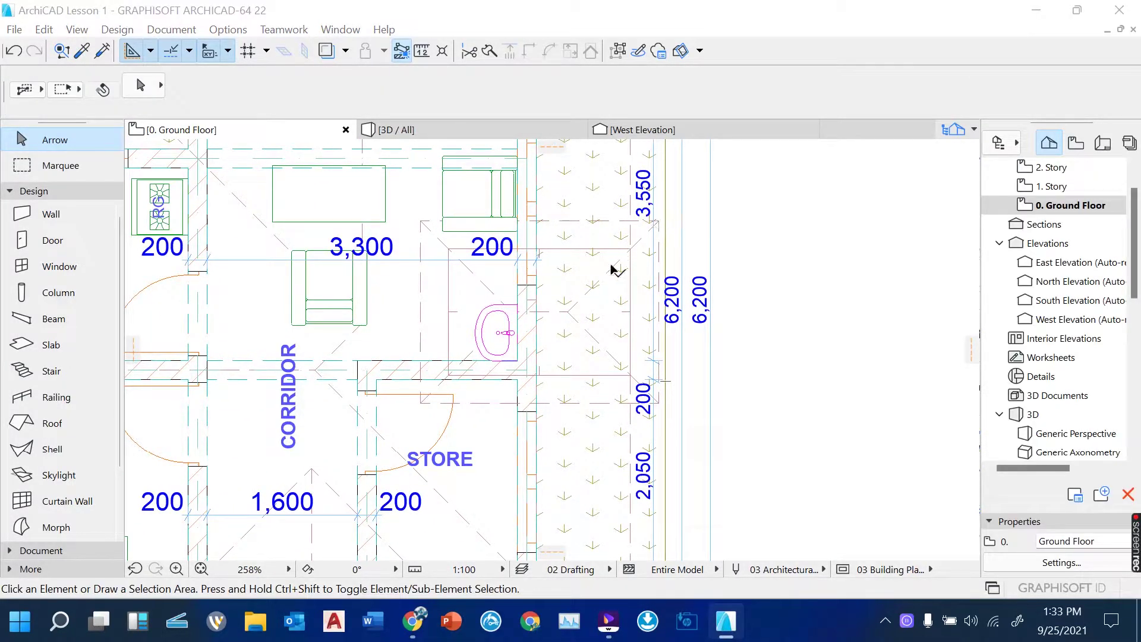
click(569, 313)
scroll(568, 303, up, 2)
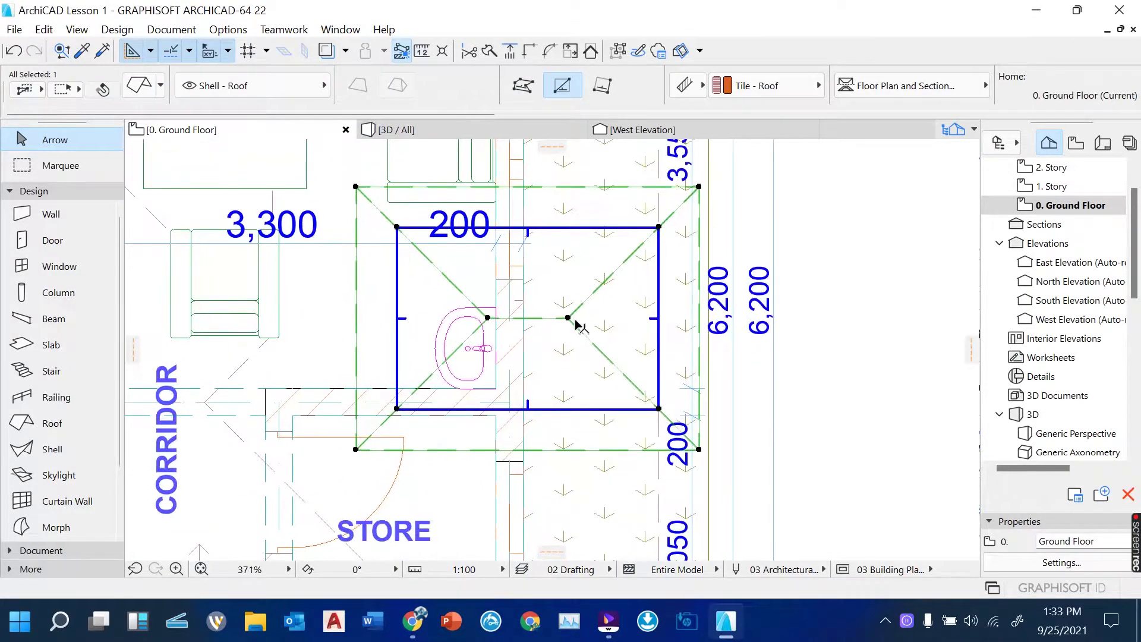
click(567, 320)
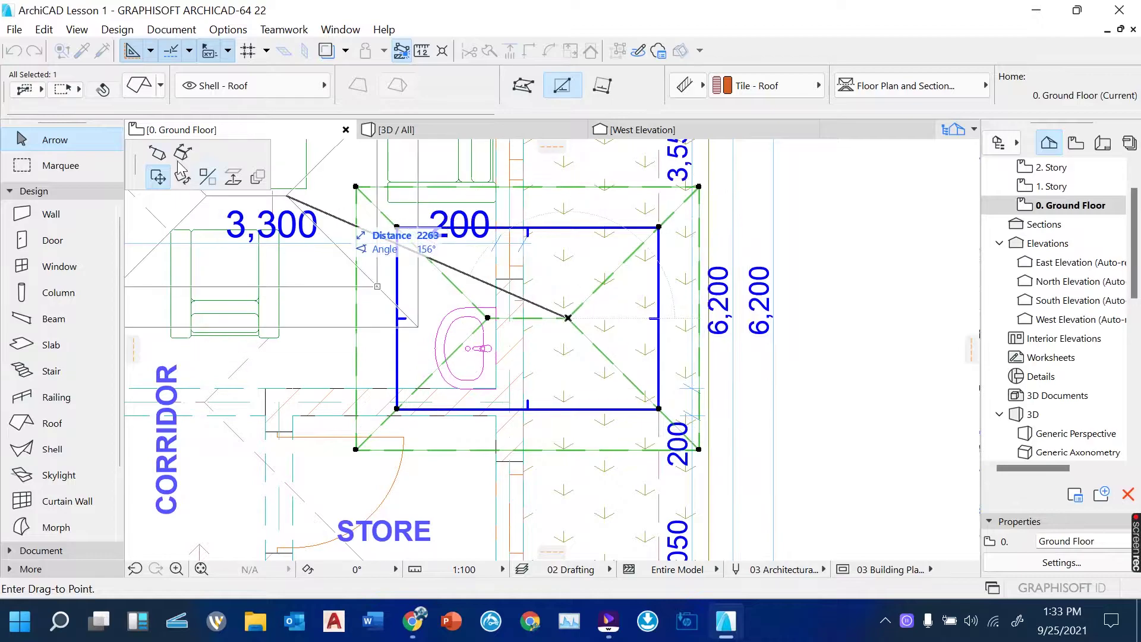
key(Escape)
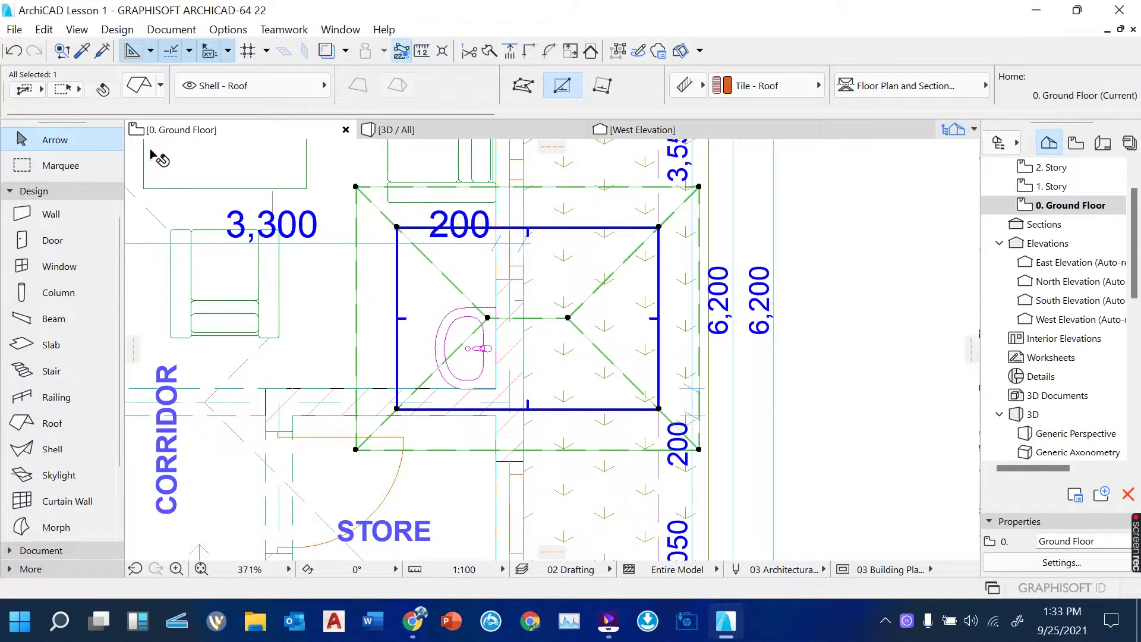
click(568, 318)
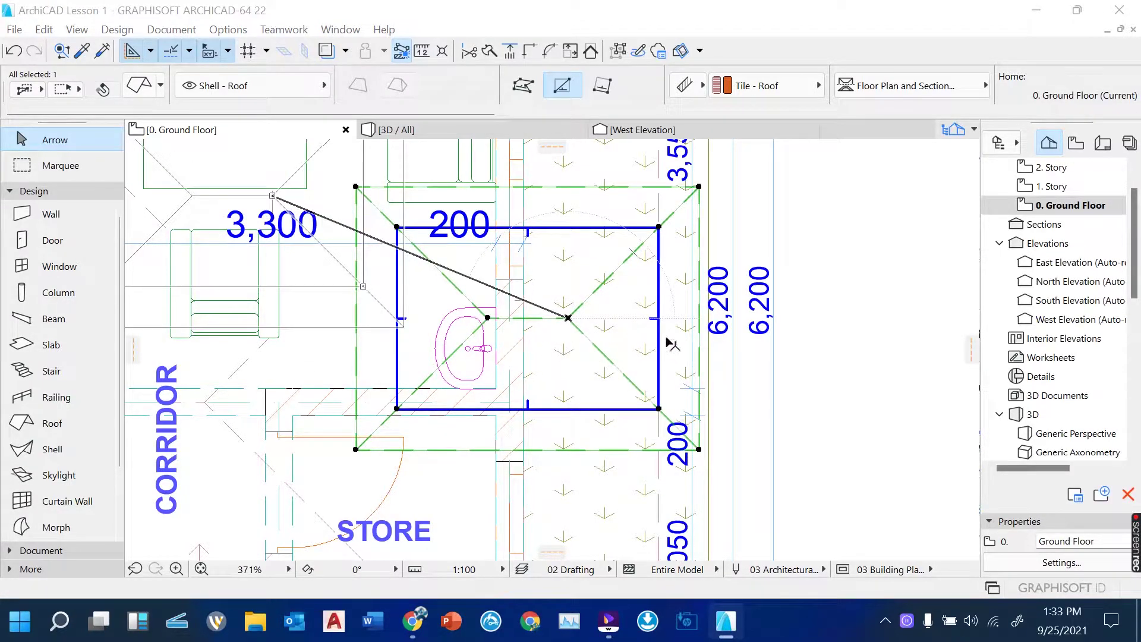
key(Escape)
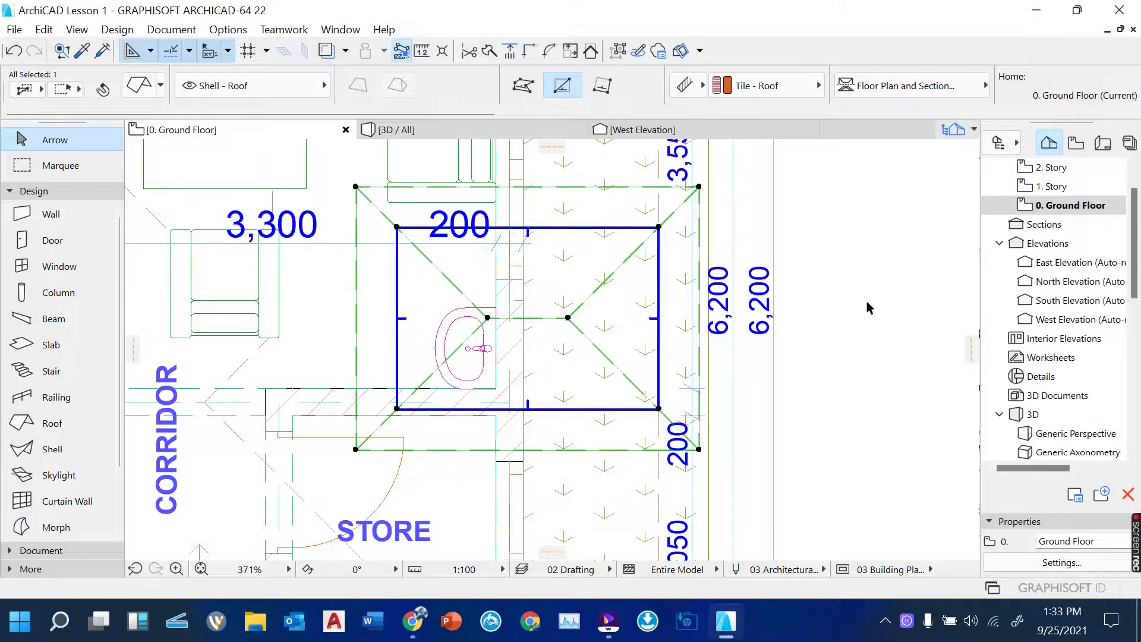
click(568, 317)
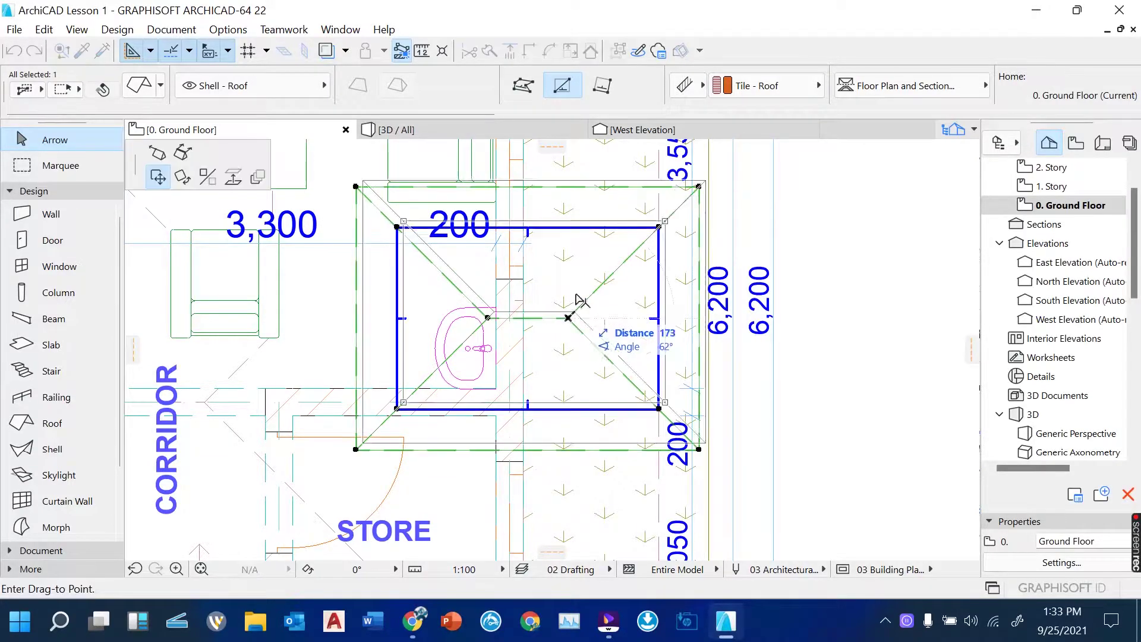
click(152, 143)
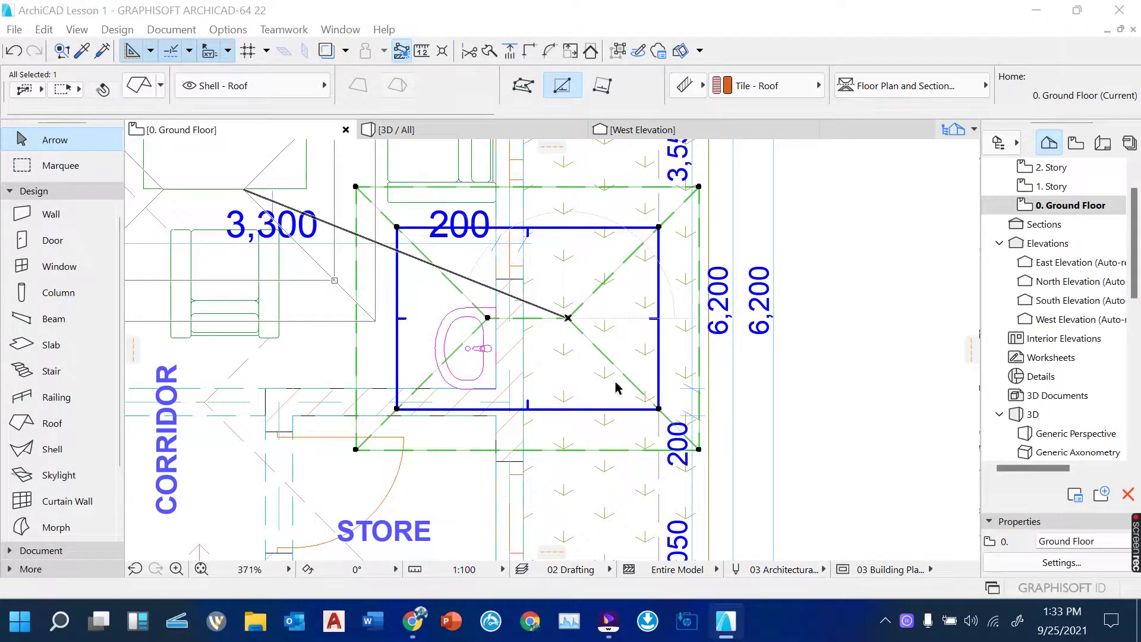
scroll(683, 385, down, 8)
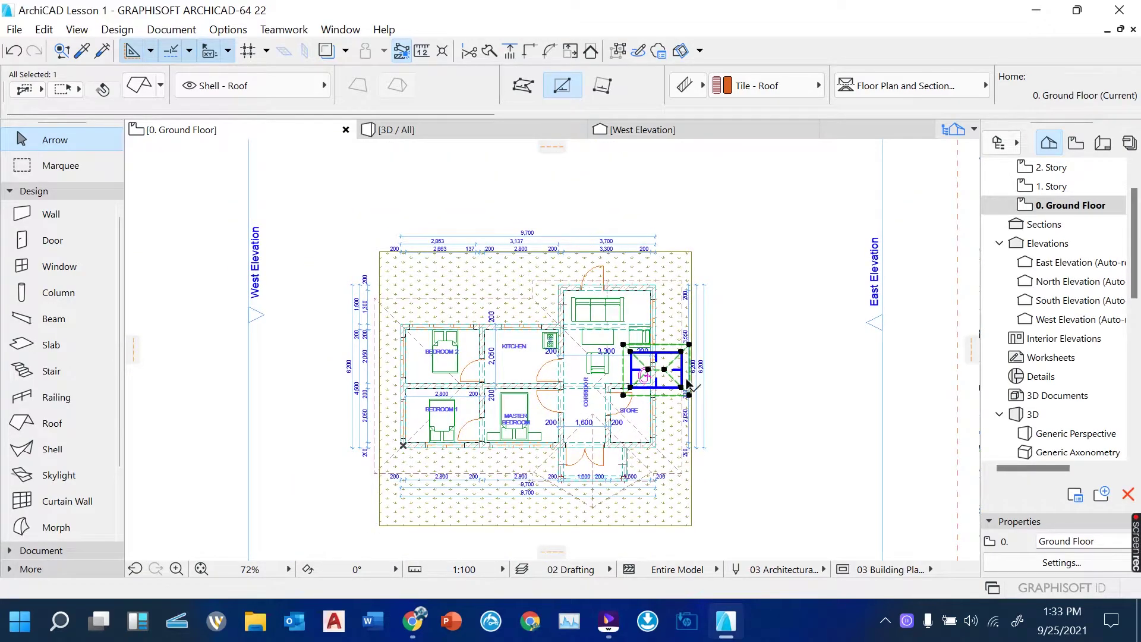
click(664, 370)
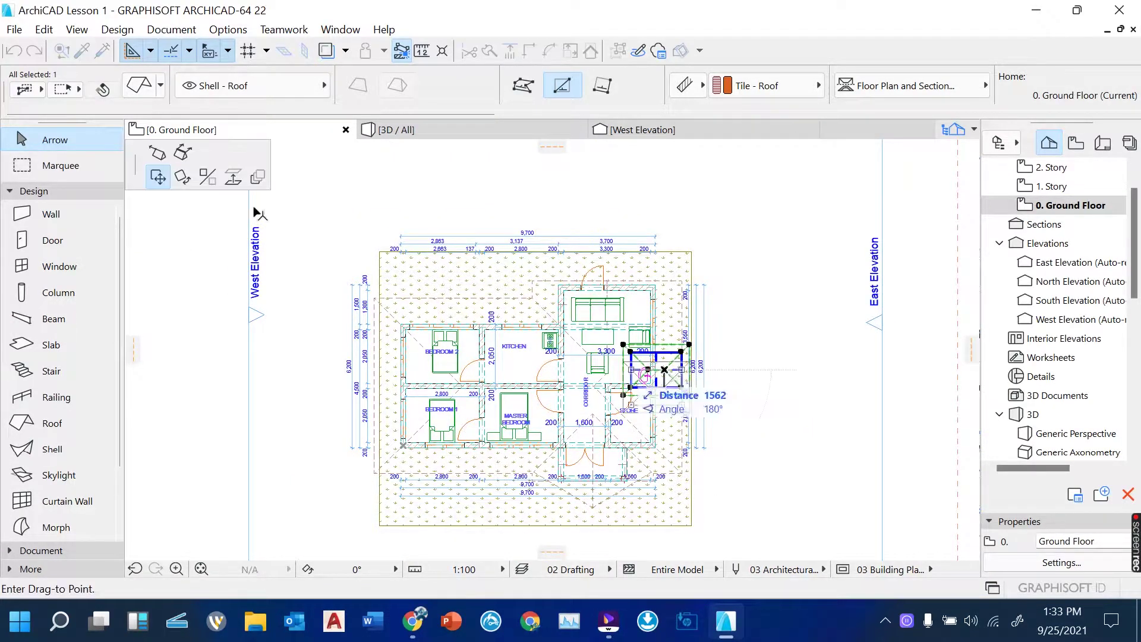
click(152, 150)
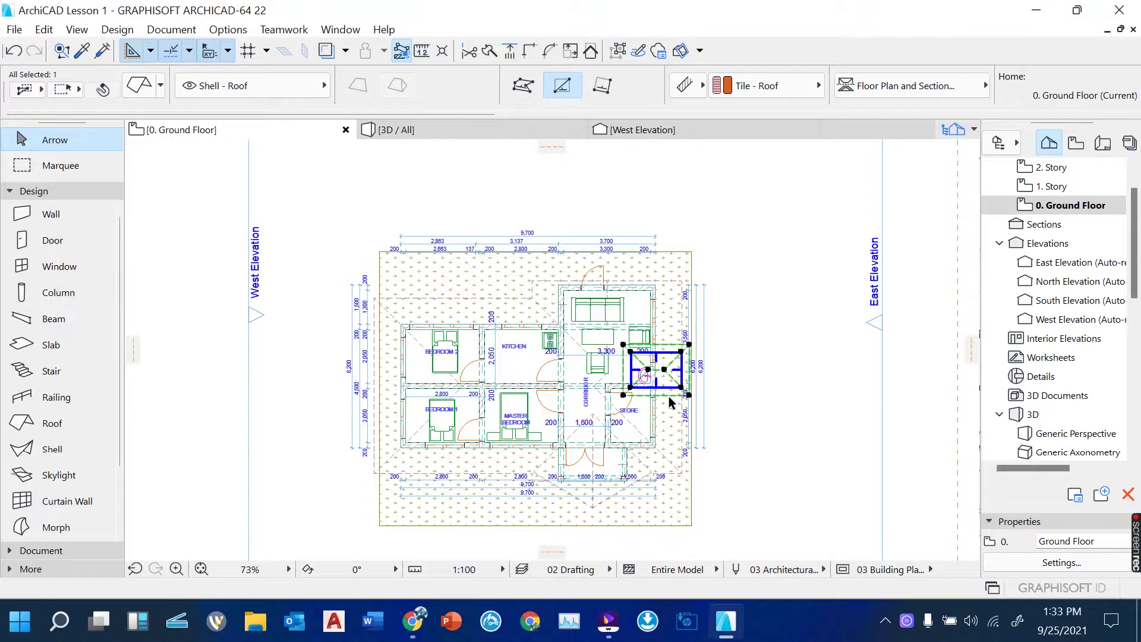
scroll(662, 398, up, 4)
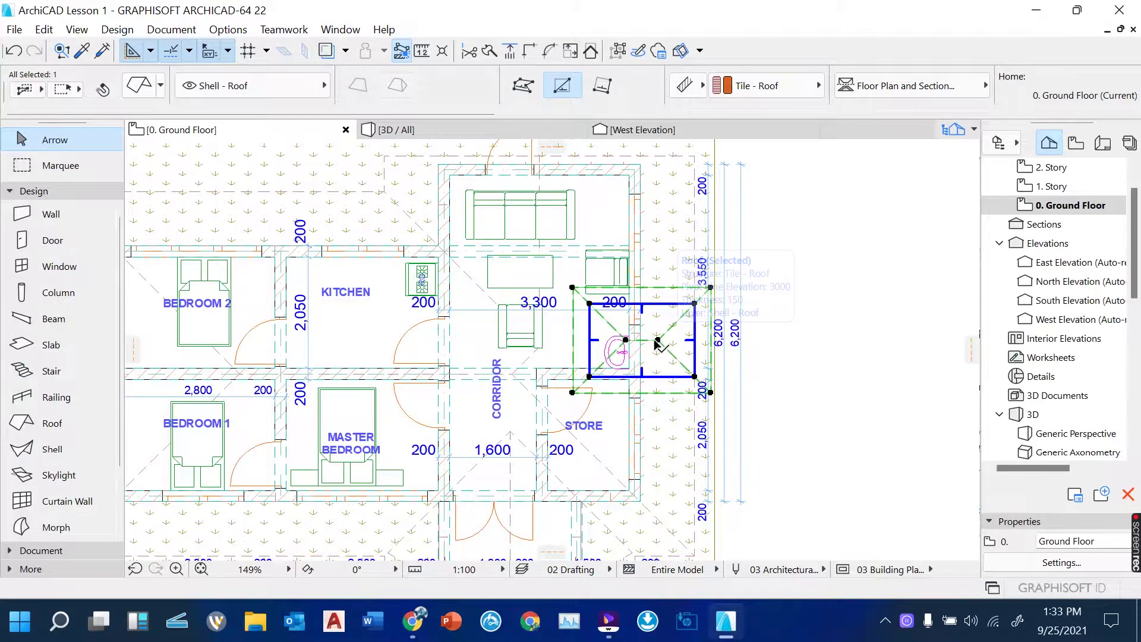
click(658, 340)
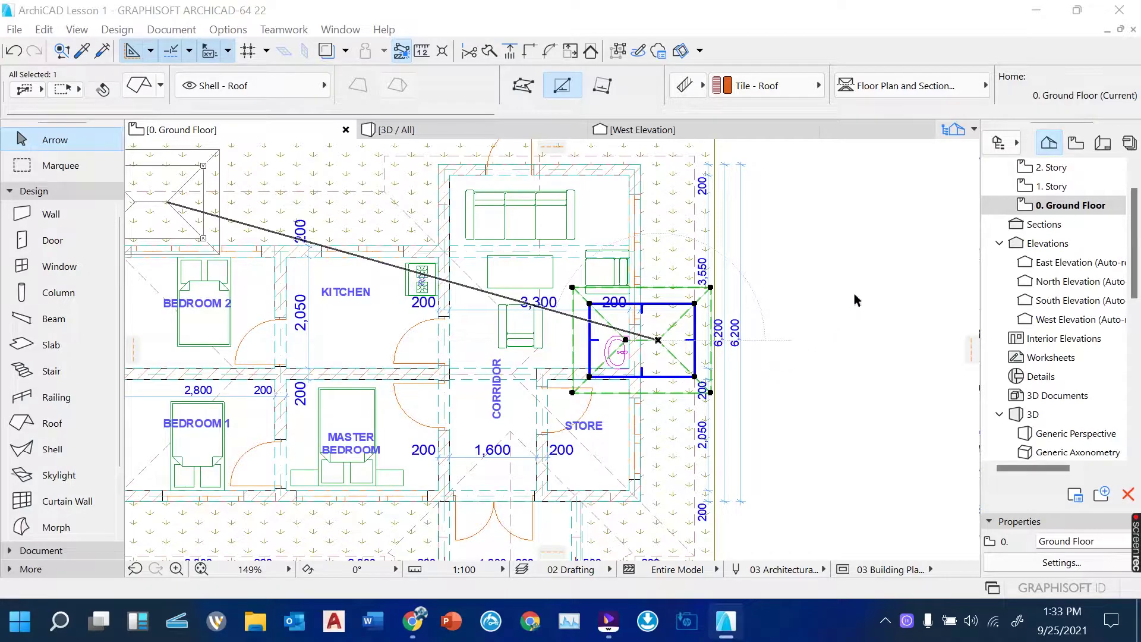
key(Escape)
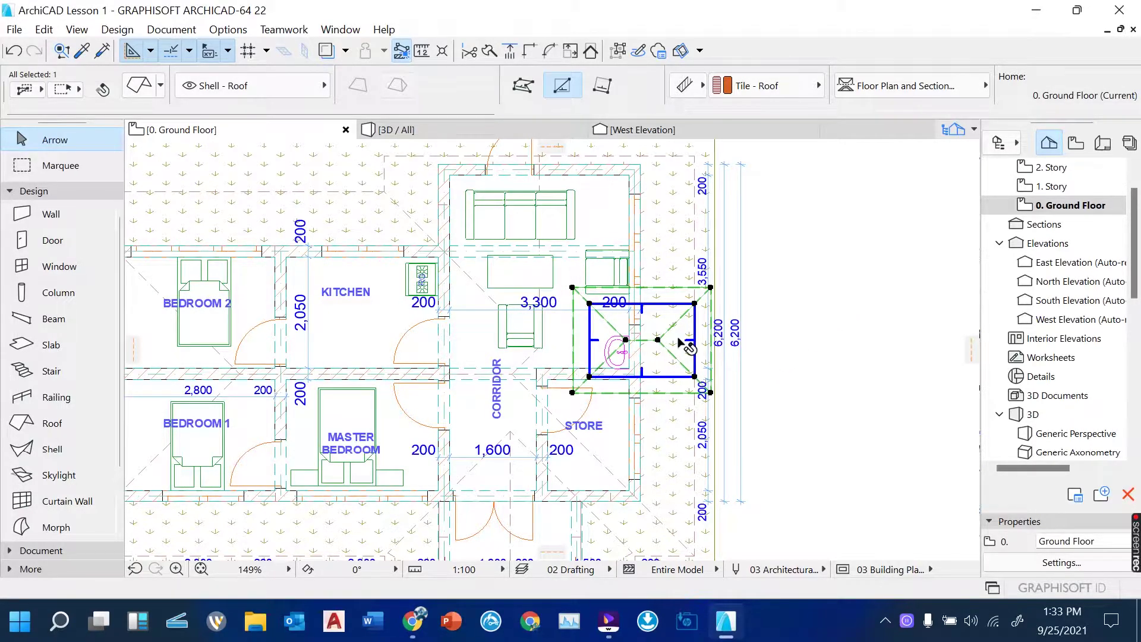
scroll(509, 370, up, 3)
scroll(918, 370, up, 3)
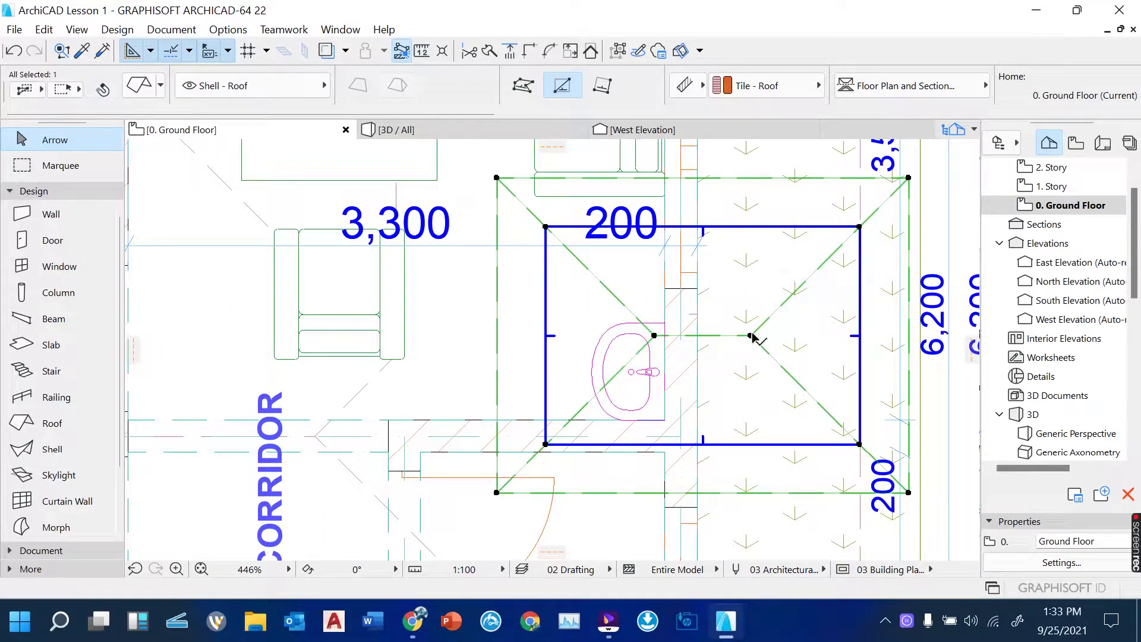
click(751, 336)
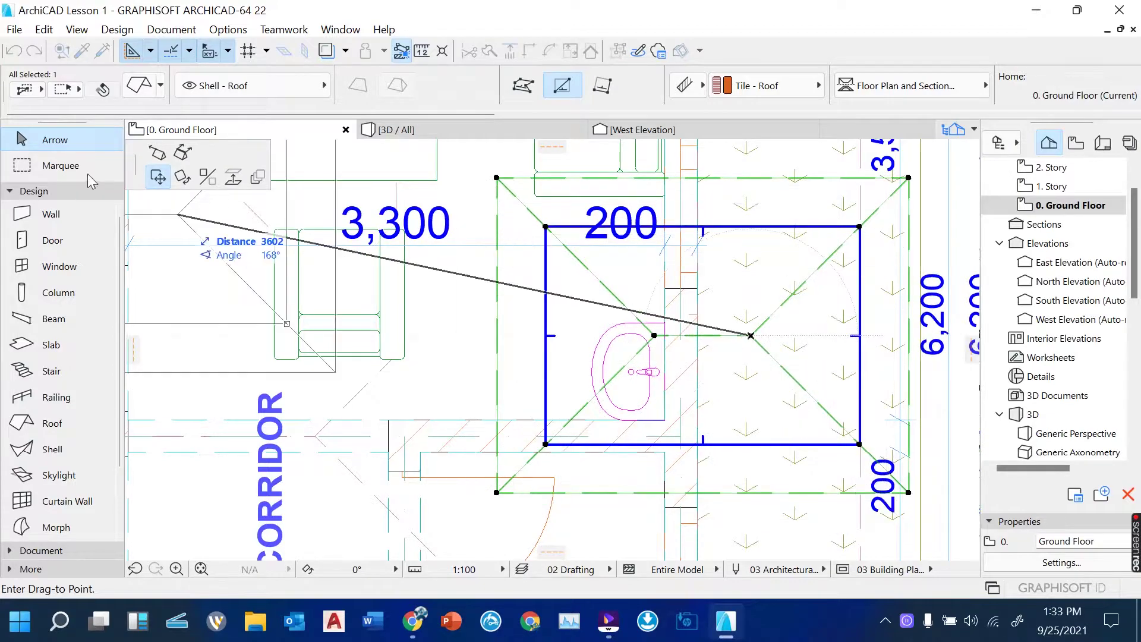
key(Escape)
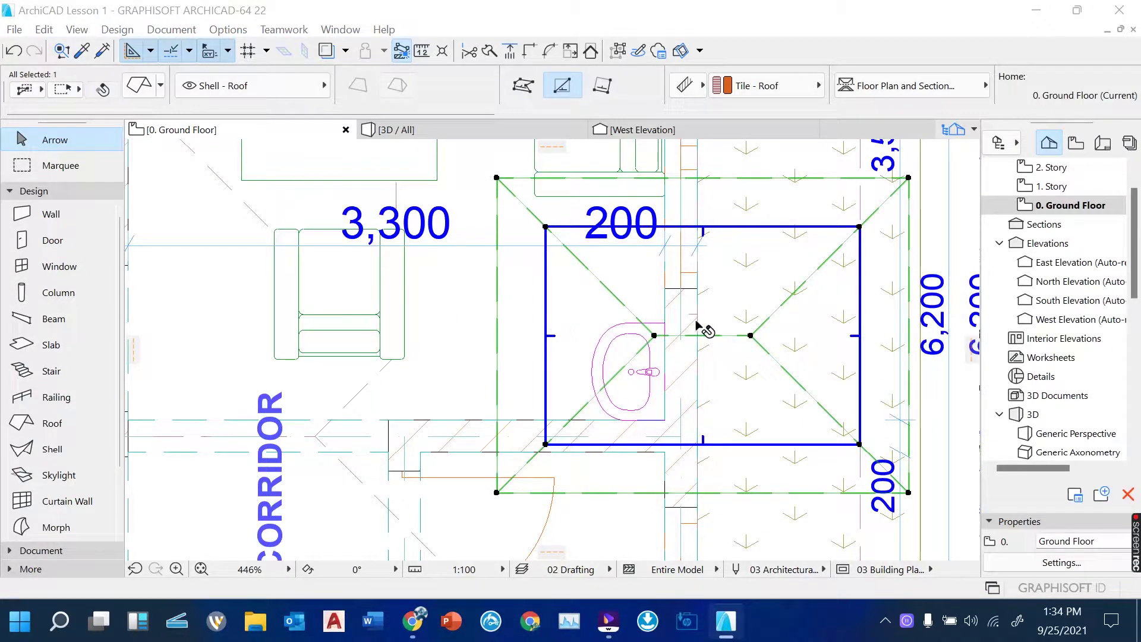
Stretch both ridge ends of the small roof horizontally outward to a 90° pitch, turning its two hipped ends into gables
click(750, 336)
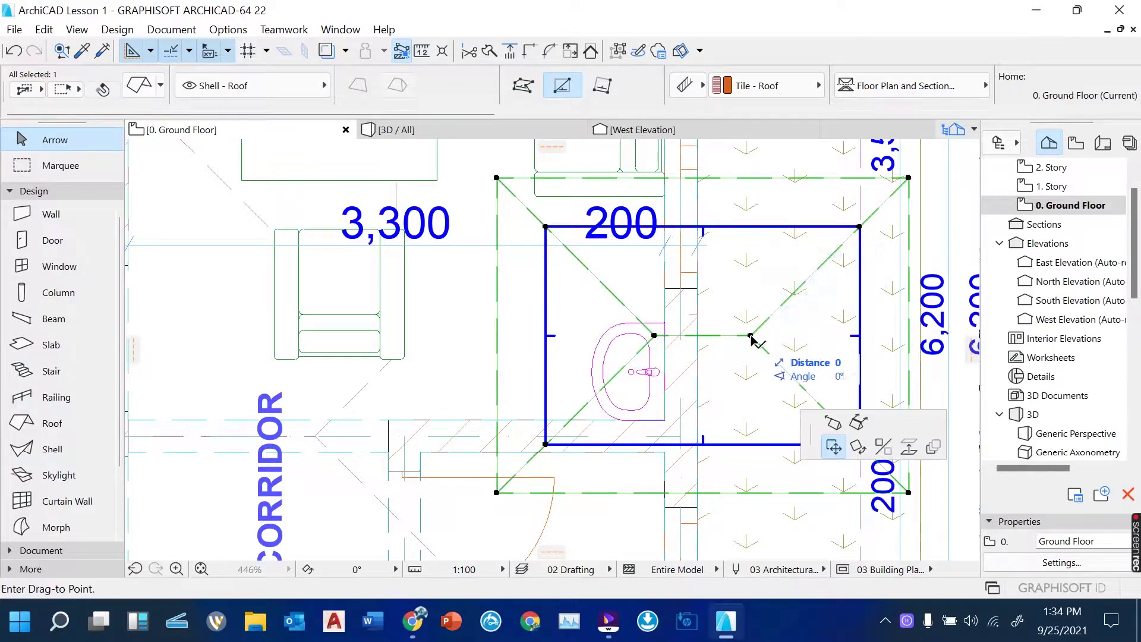
click(834, 424)
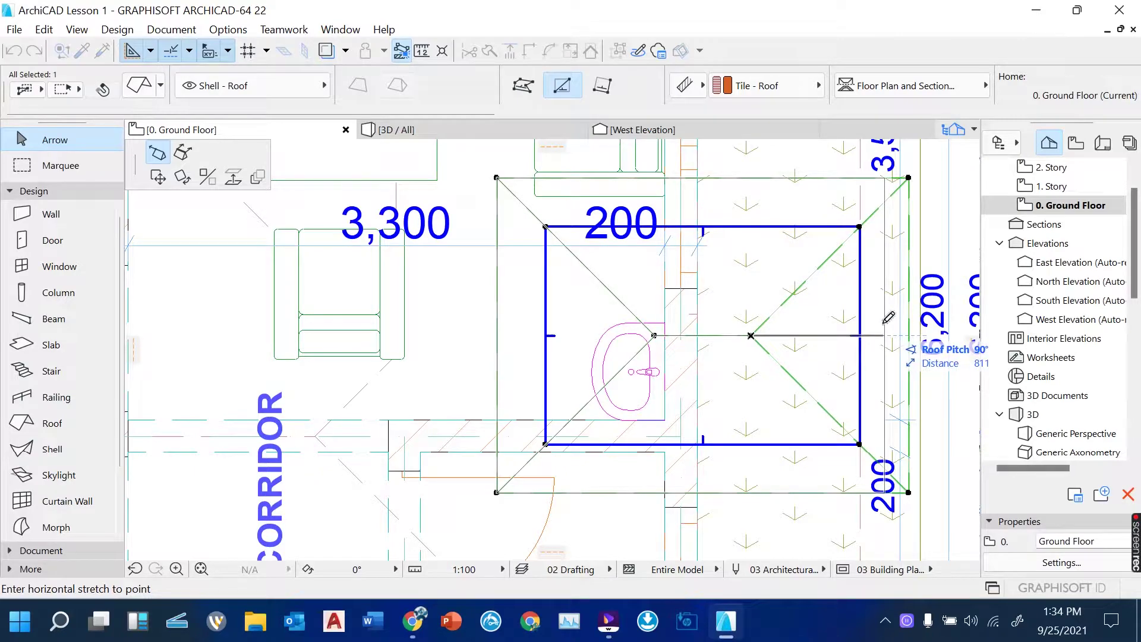
click(888, 317)
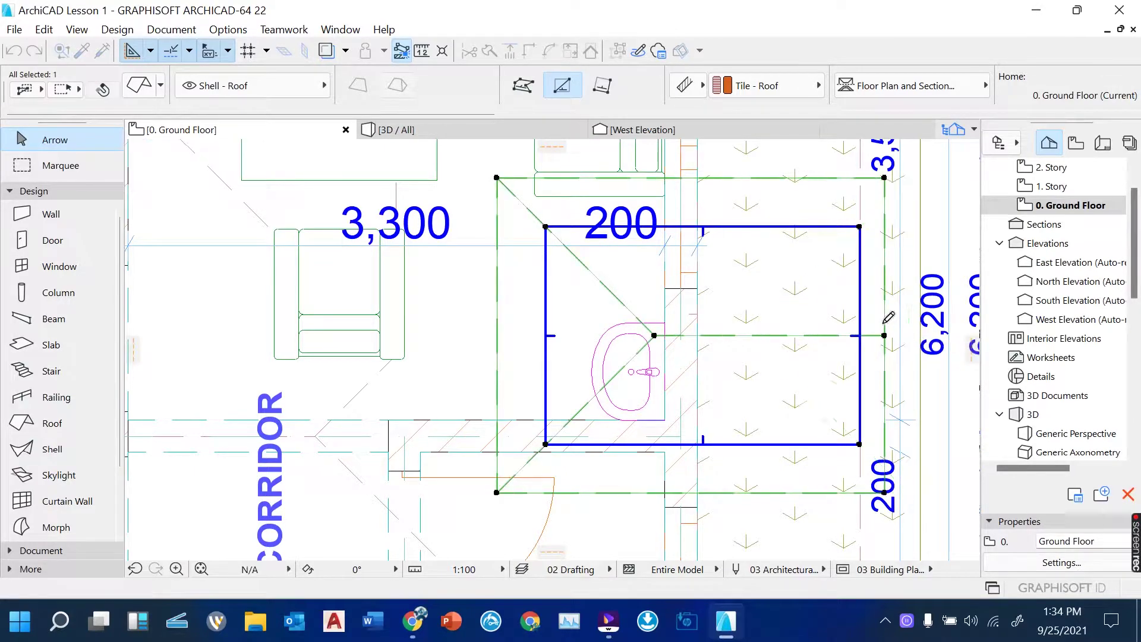
click(653, 336)
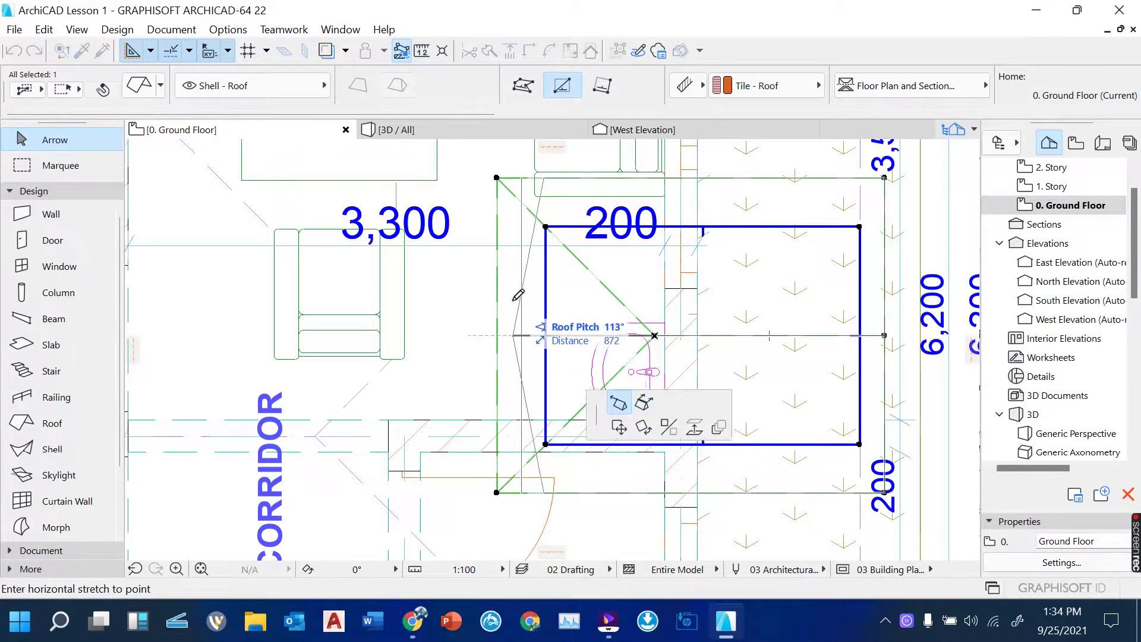
click(531, 300)
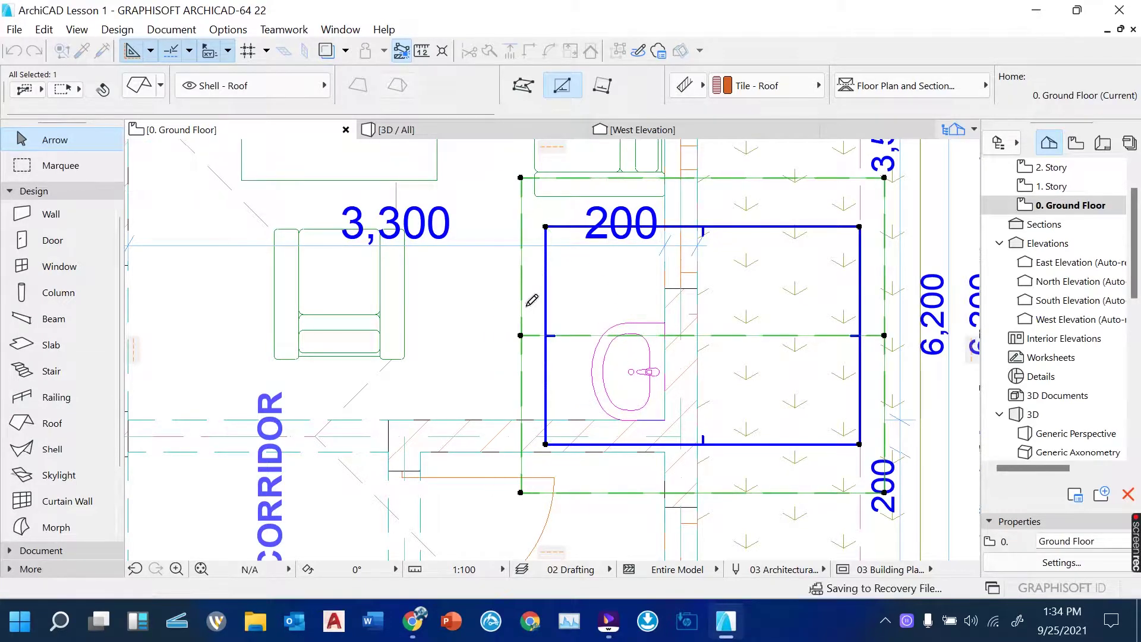
scroll(532, 300, down, 6)
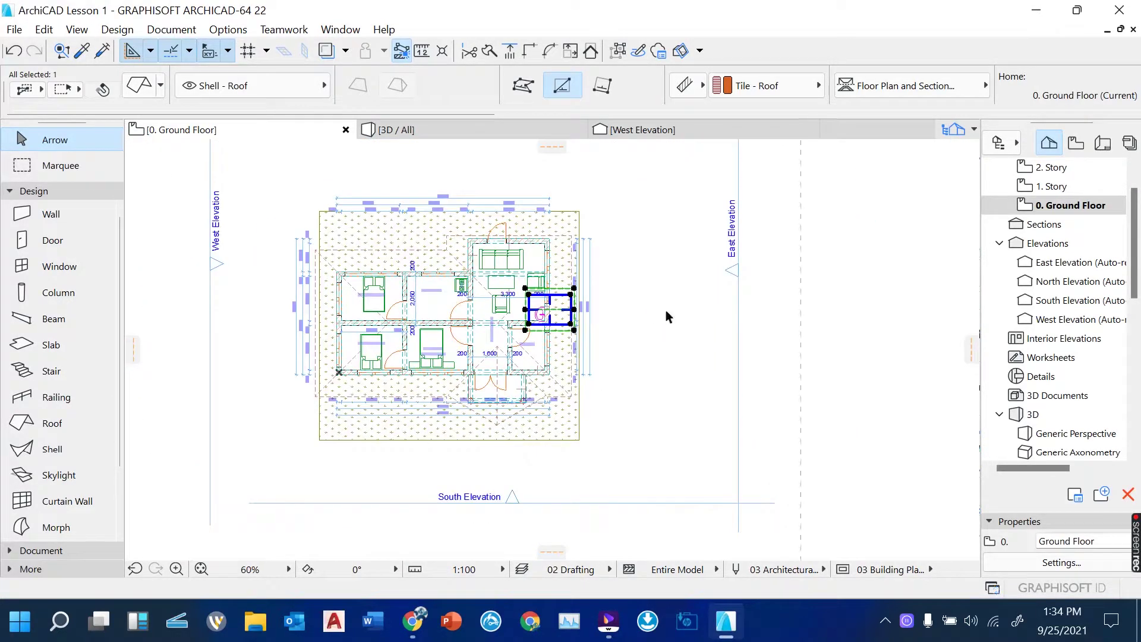
click(666, 311)
Examine the small gabled roof in 3D from the side and from above, checking how it meets the main roof slope
scroll(562, 313, up, 3)
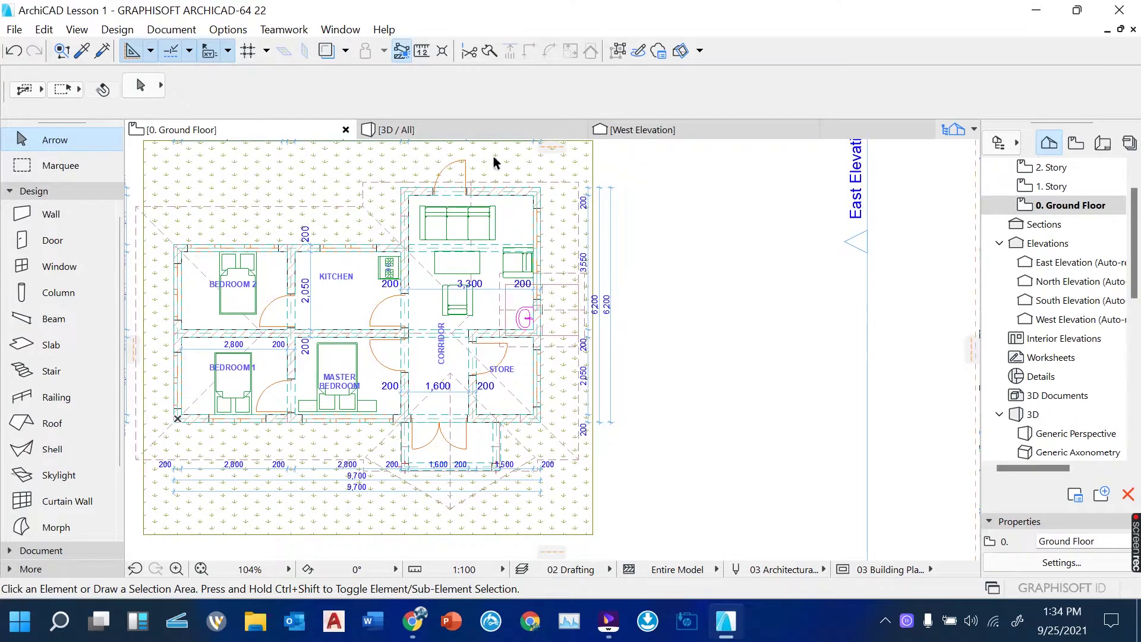
click(460, 126)
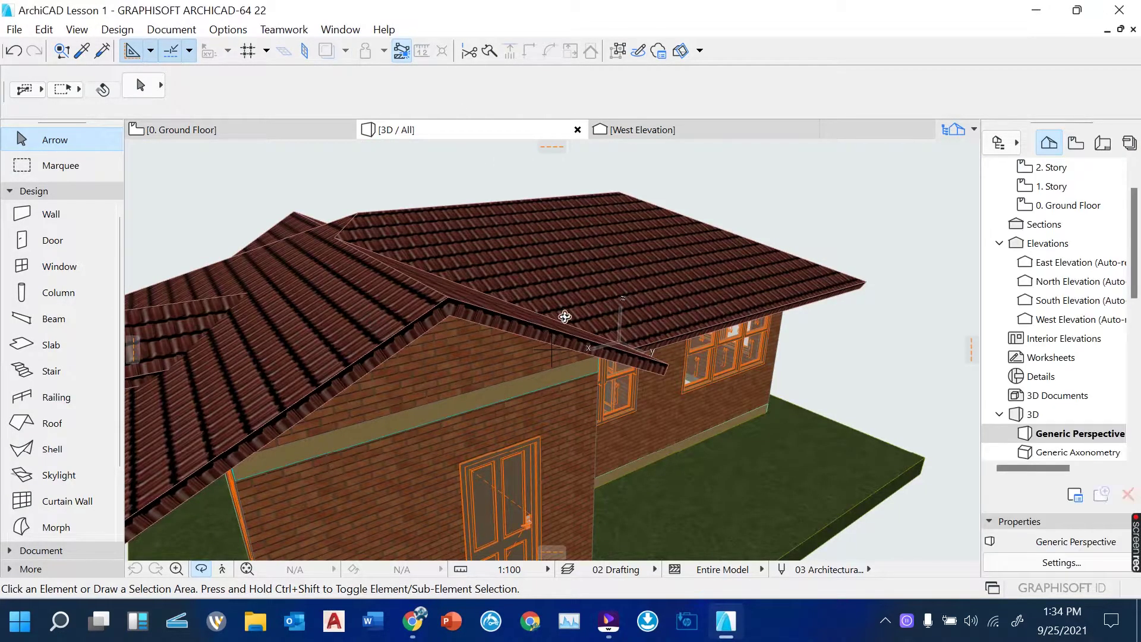
scroll(668, 270, down, 5)
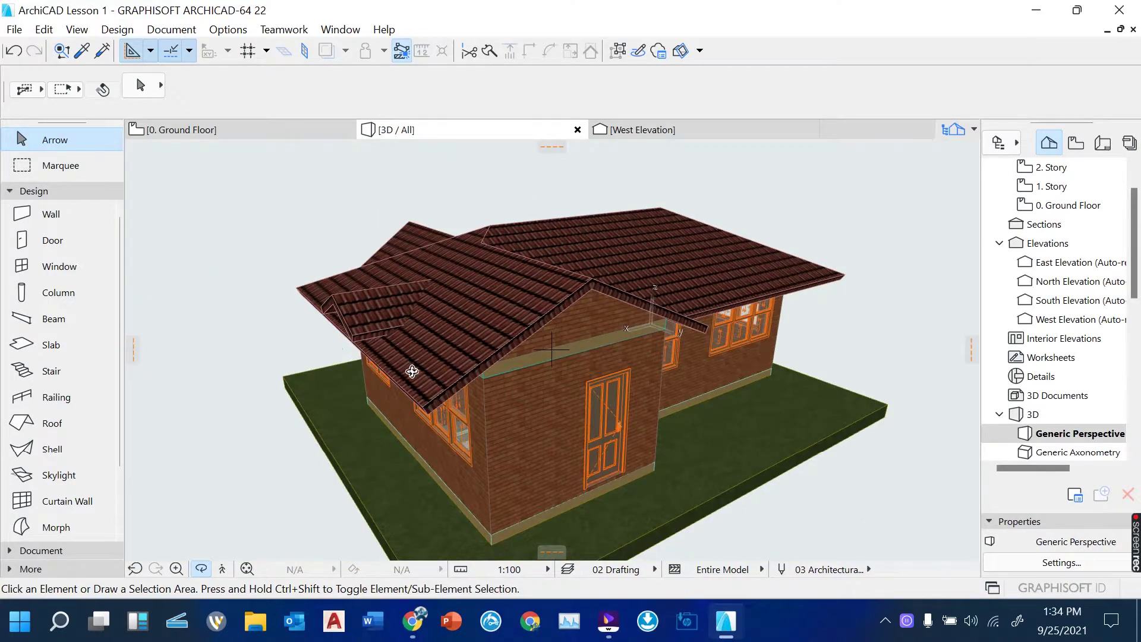
drag(411, 372, 639, 353)
scroll(728, 295, down, 3)
scroll(359, 384, up, 1)
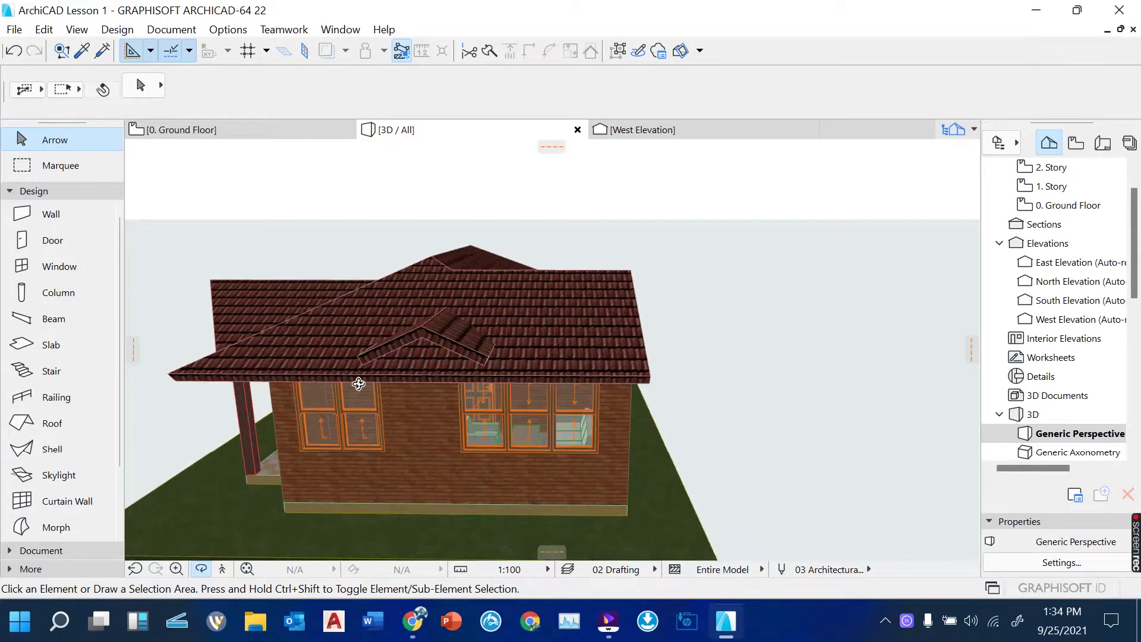
scroll(359, 384, up, 2)
scroll(537, 367, up, 3)
scroll(649, 334, down, 2)
drag(650, 334, 186, 402)
scroll(453, 345, up, 4)
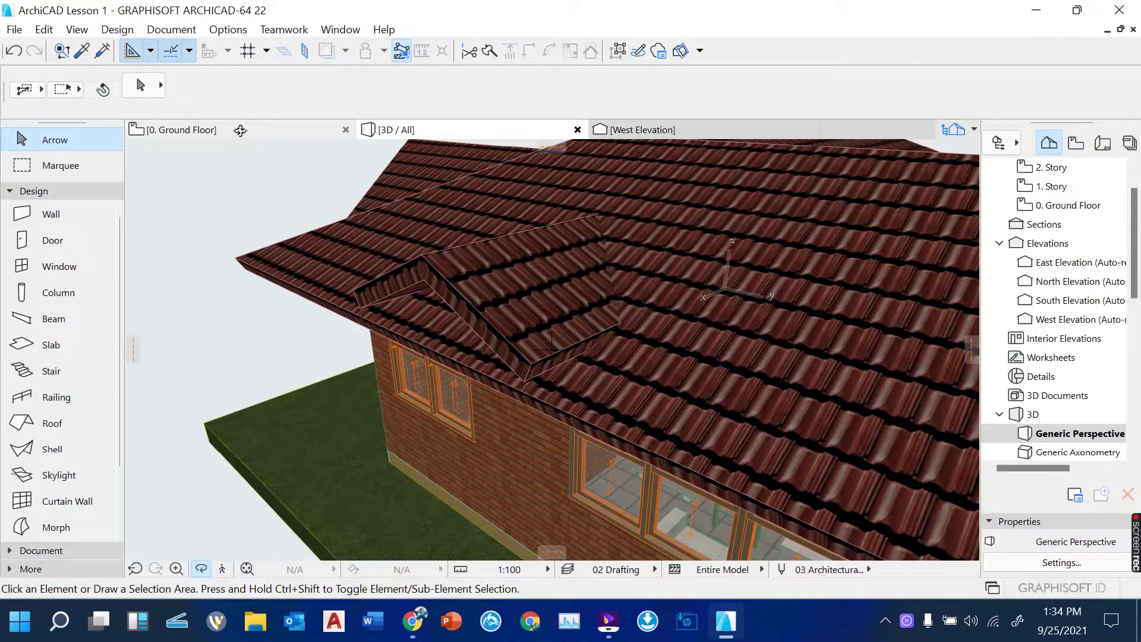
Return to the ground floor plan and select the small gabled roof by the washbasin
click(242, 138)
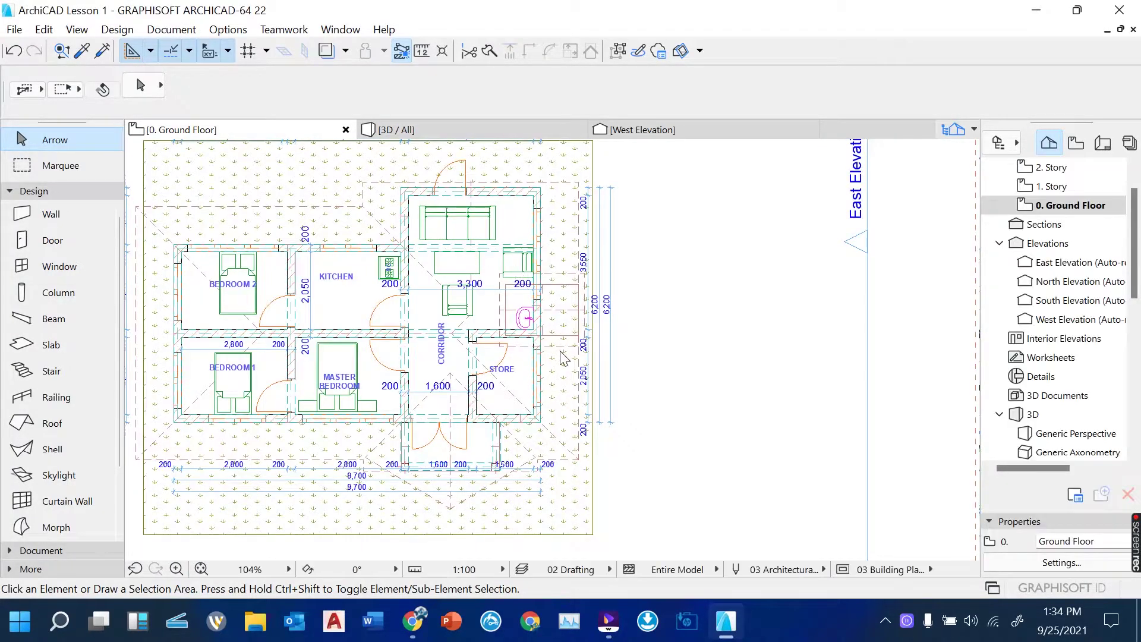
scroll(562, 356, up, 3)
scroll(562, 355, up, 2)
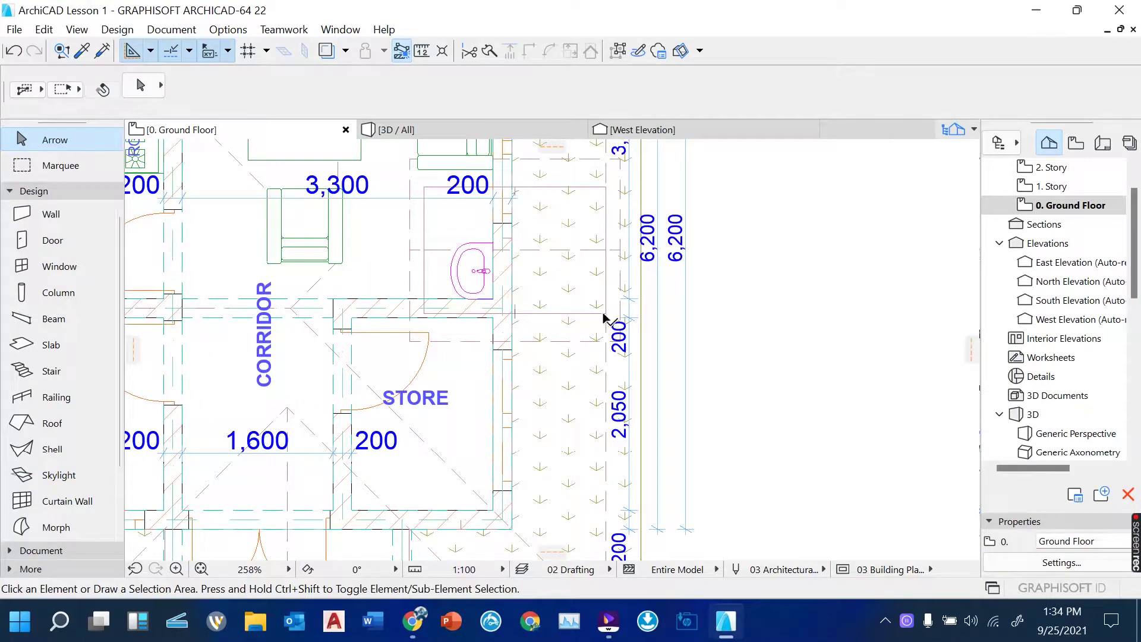
click(604, 314)
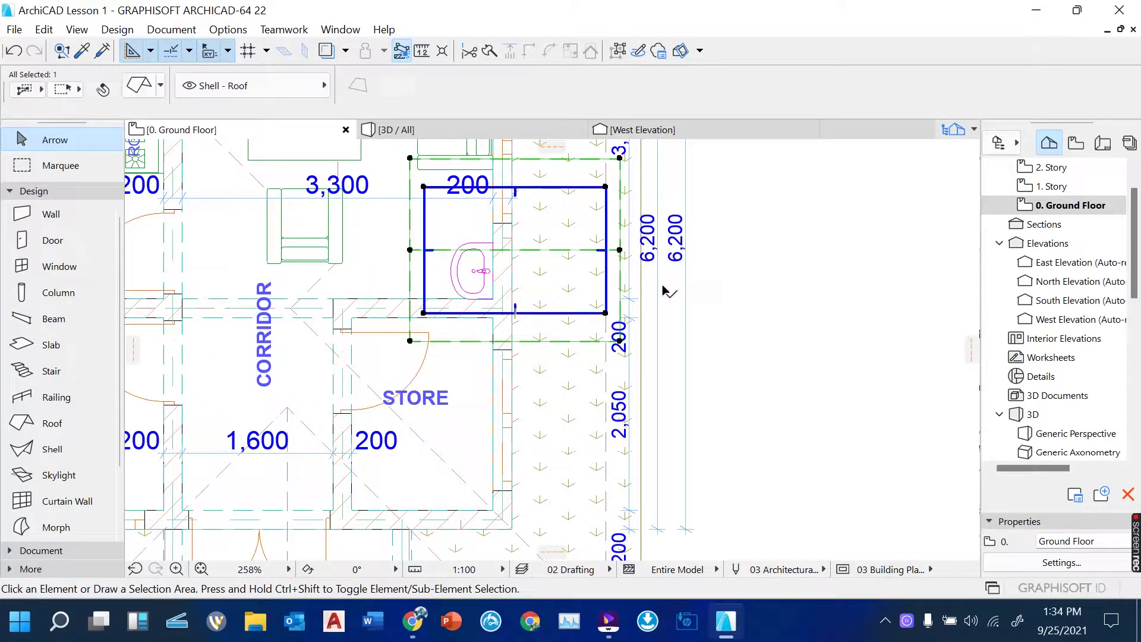
Try moving the small roof diagonally outward to beside the store's outer wall, and undo the move
click(410, 251)
click(490, 357)
click(487, 357)
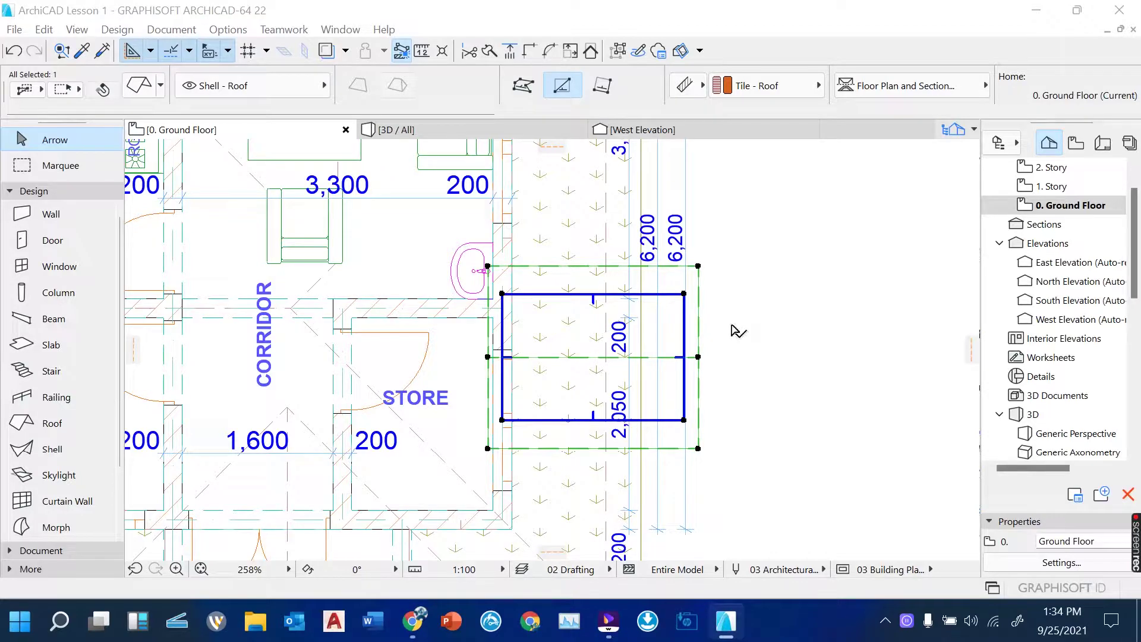
click(762, 297)
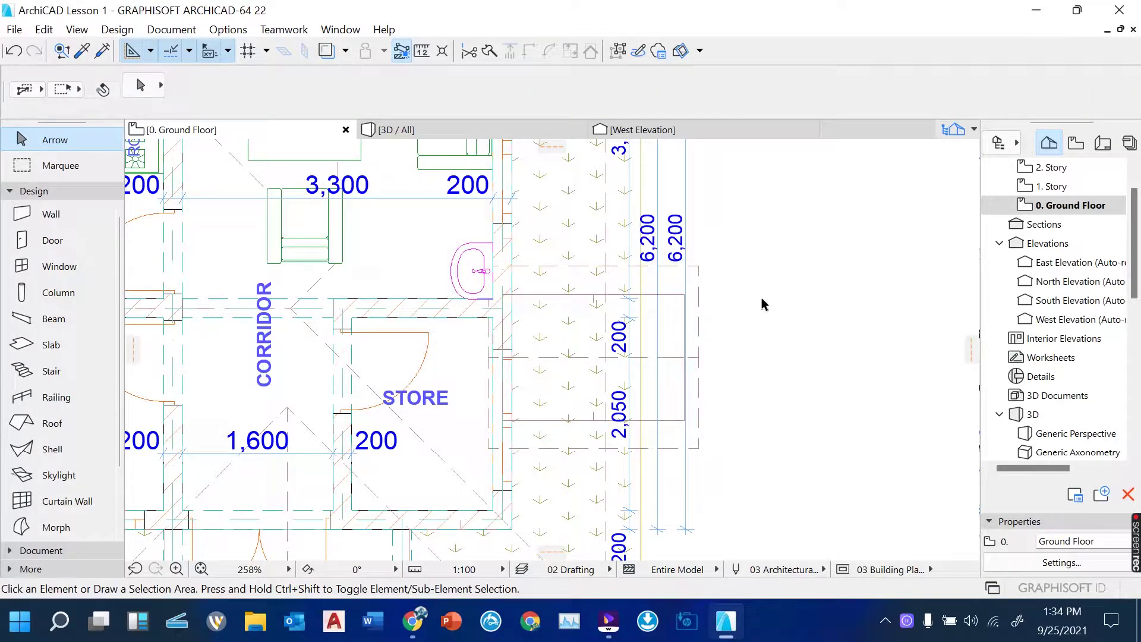
key(ctrl+z)
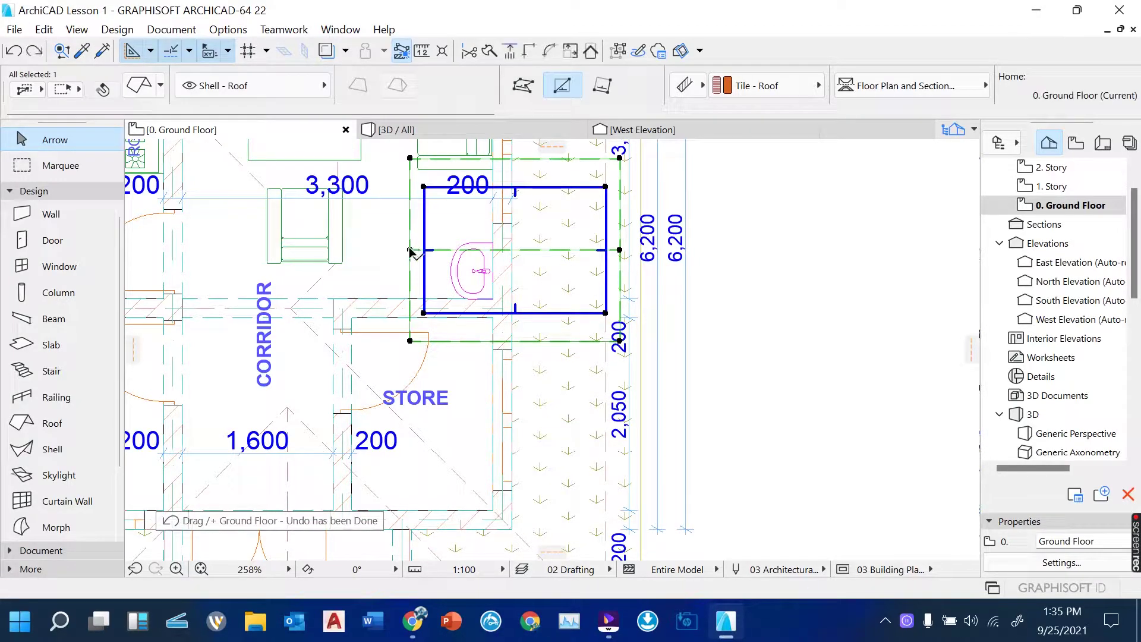
Move the small roof straight outward over the grass until its inner base edge meets the inner face of the outer wall
click(410, 249)
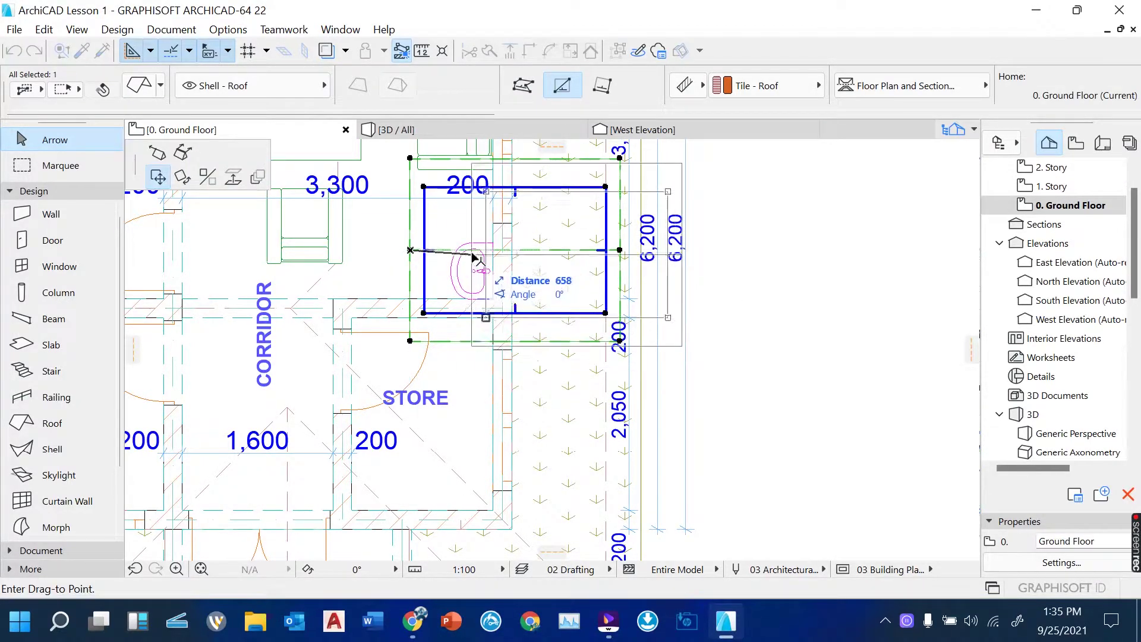
click(478, 256)
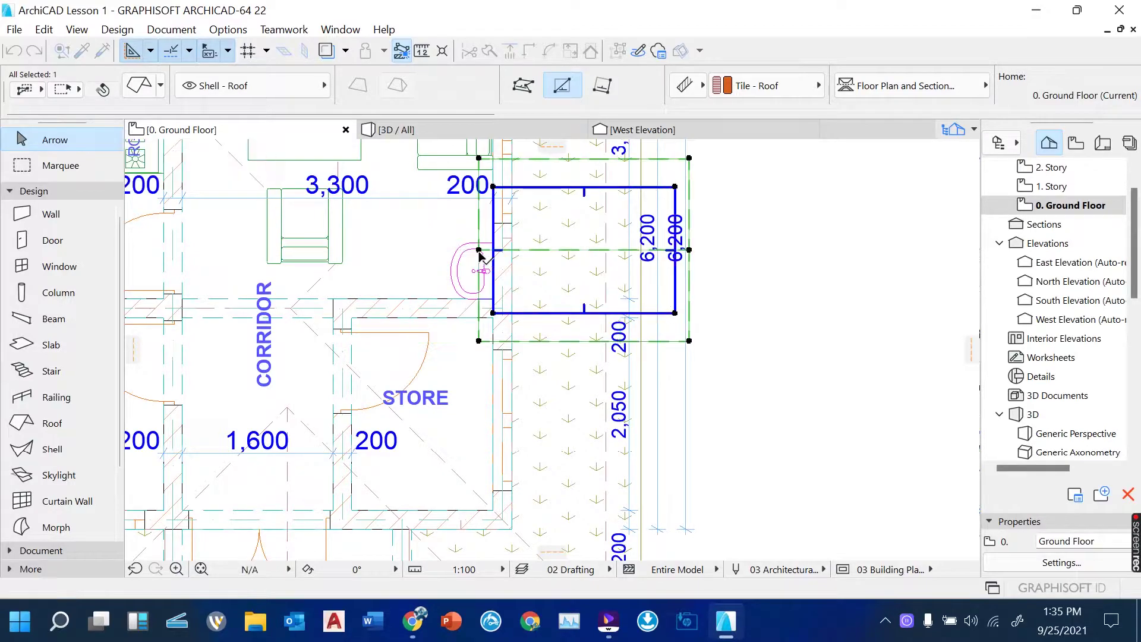
click(803, 276)
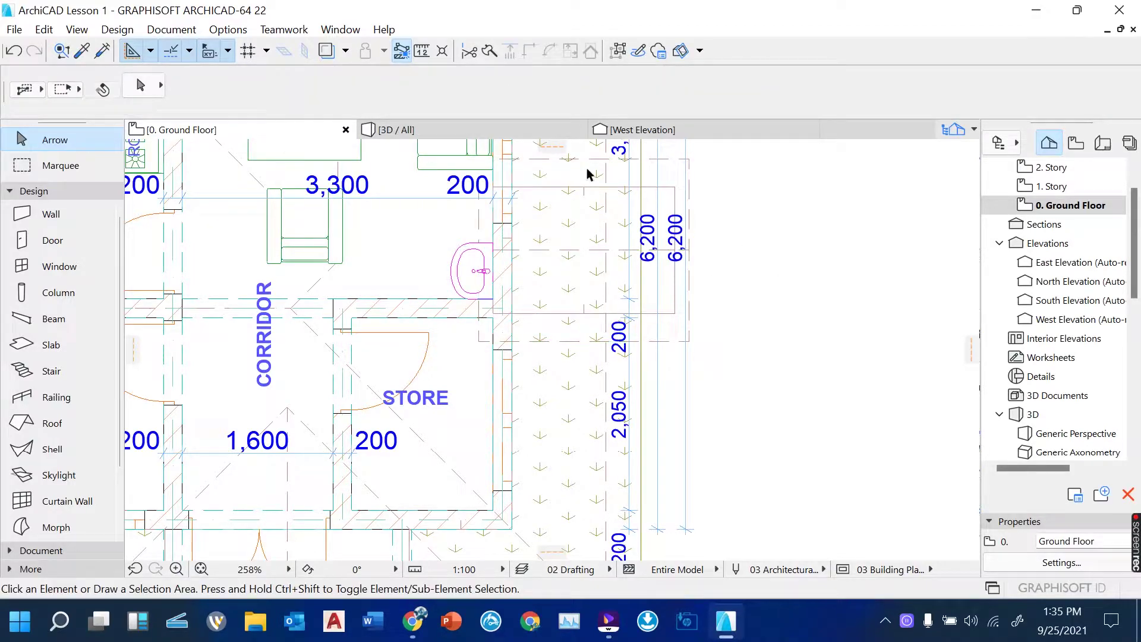
Set the thickness of the small gabled roof to 100 in the 3D view
click(447, 132)
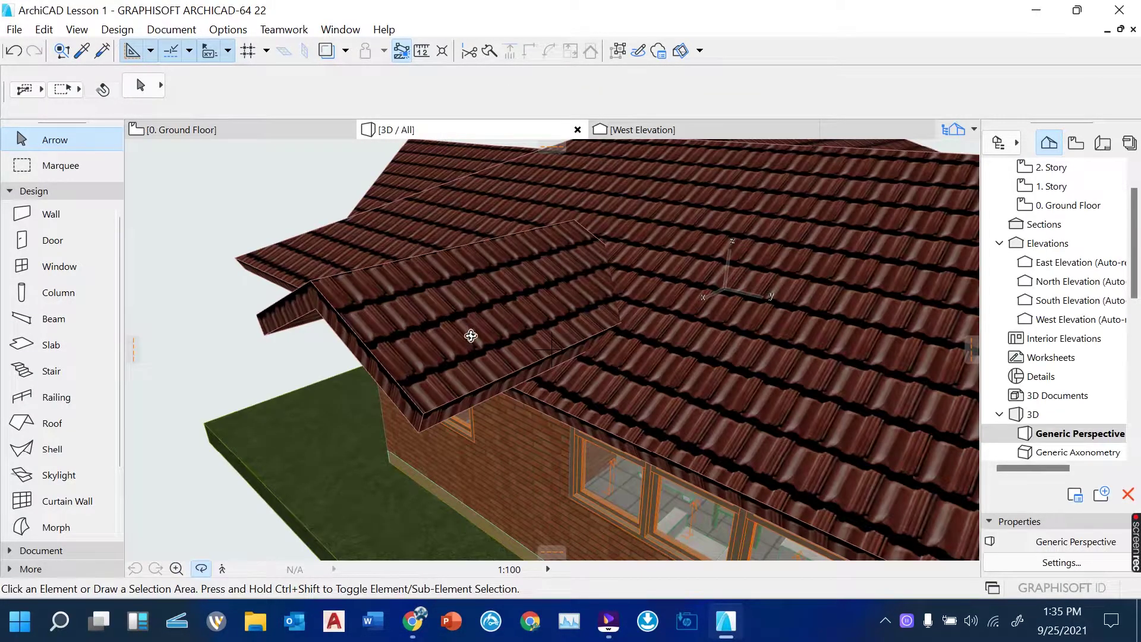
drag(397, 321, 591, 283)
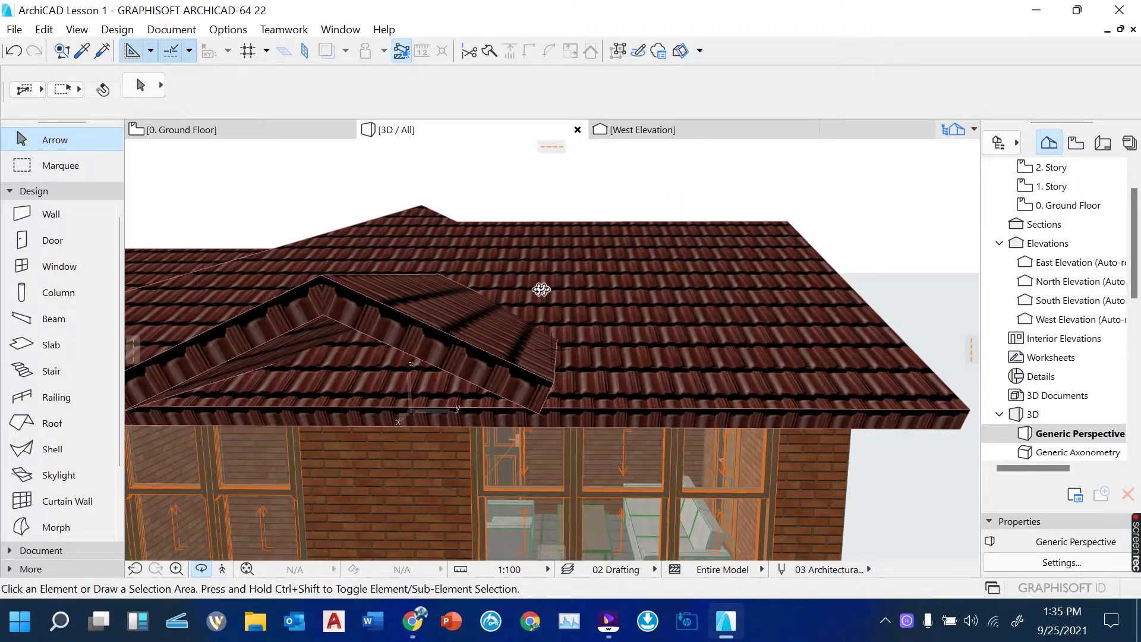
click(331, 285)
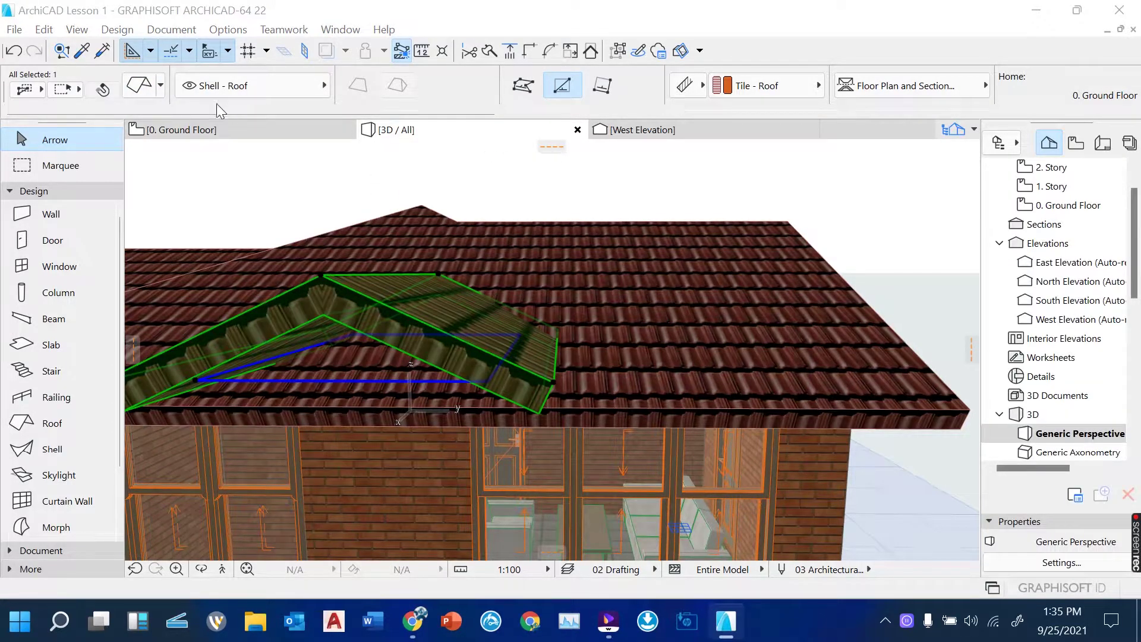
click(135, 89)
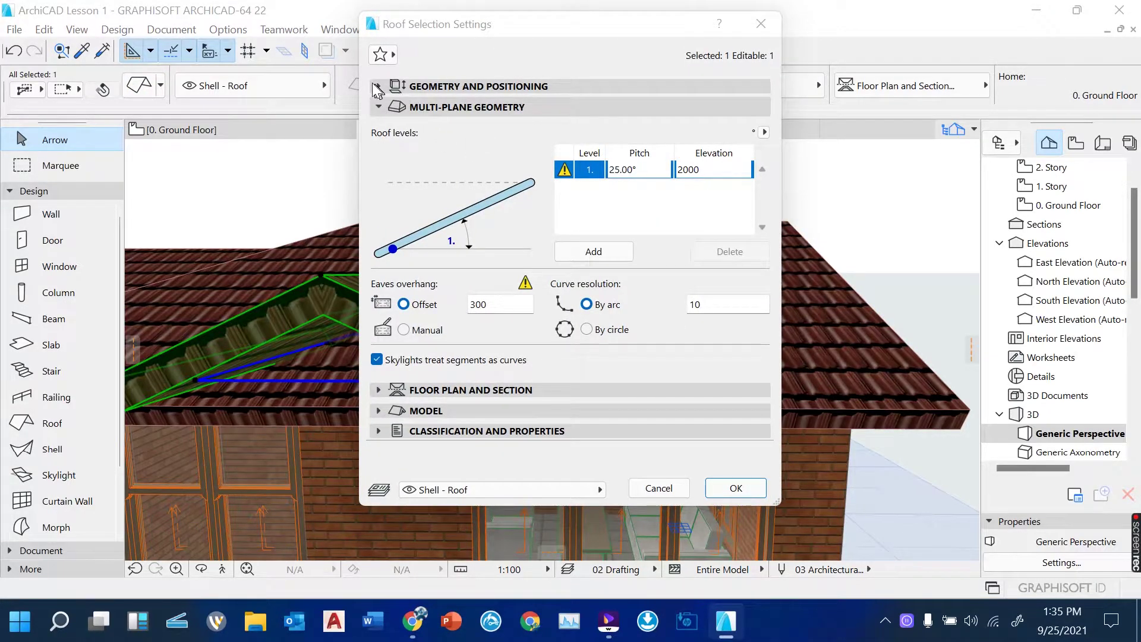
click(378, 87)
click(693, 142)
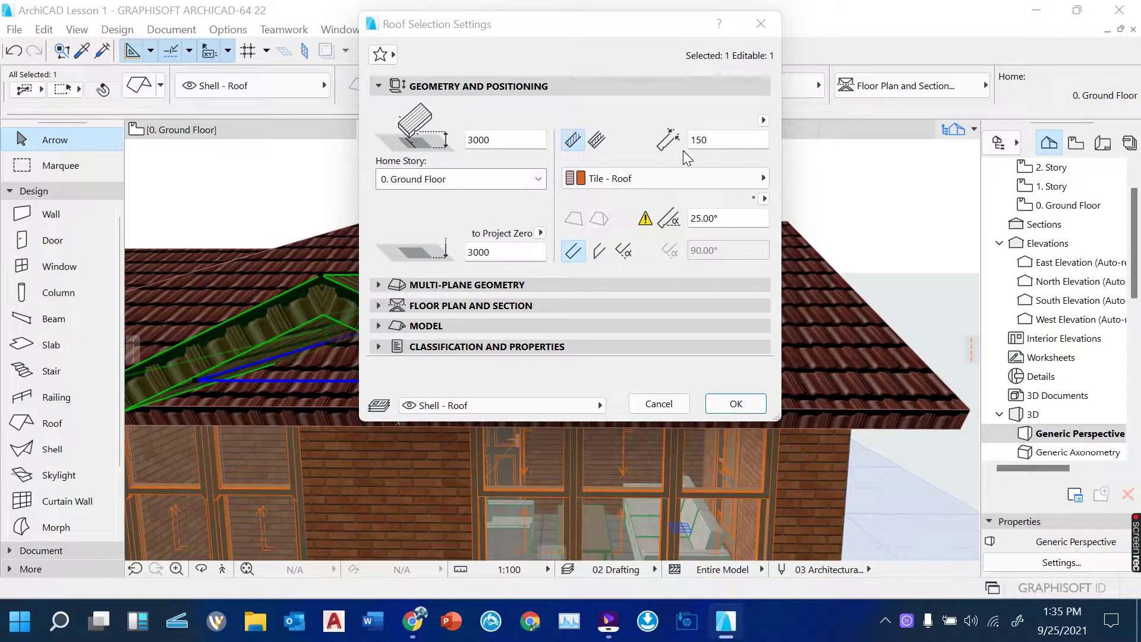
double_click(697, 141)
click(708, 140)
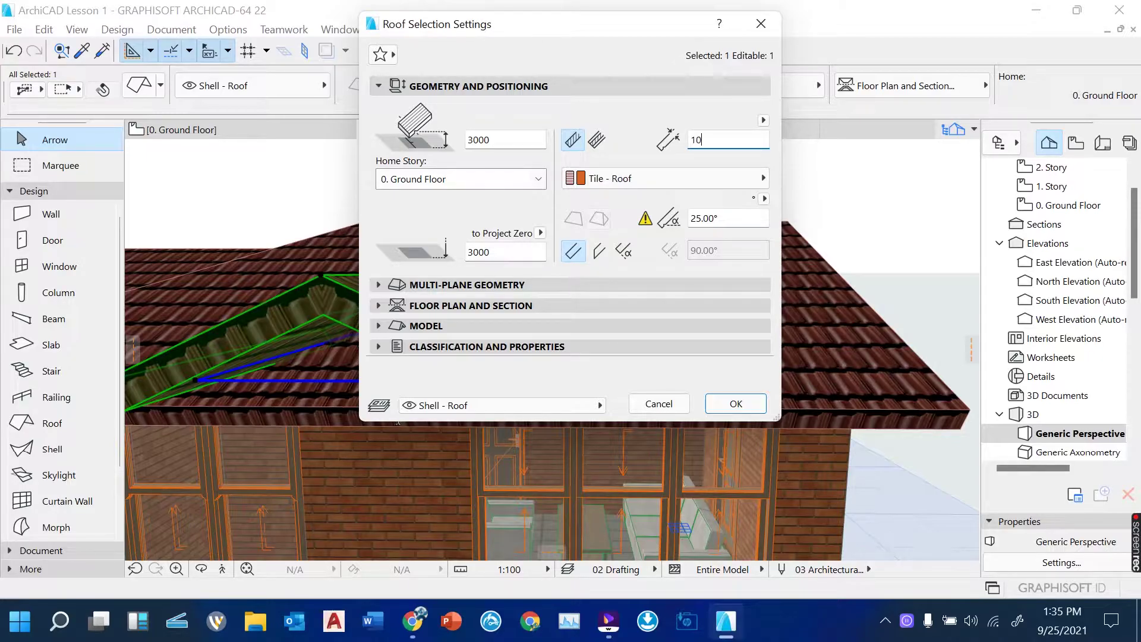
text(0)
click(735, 404)
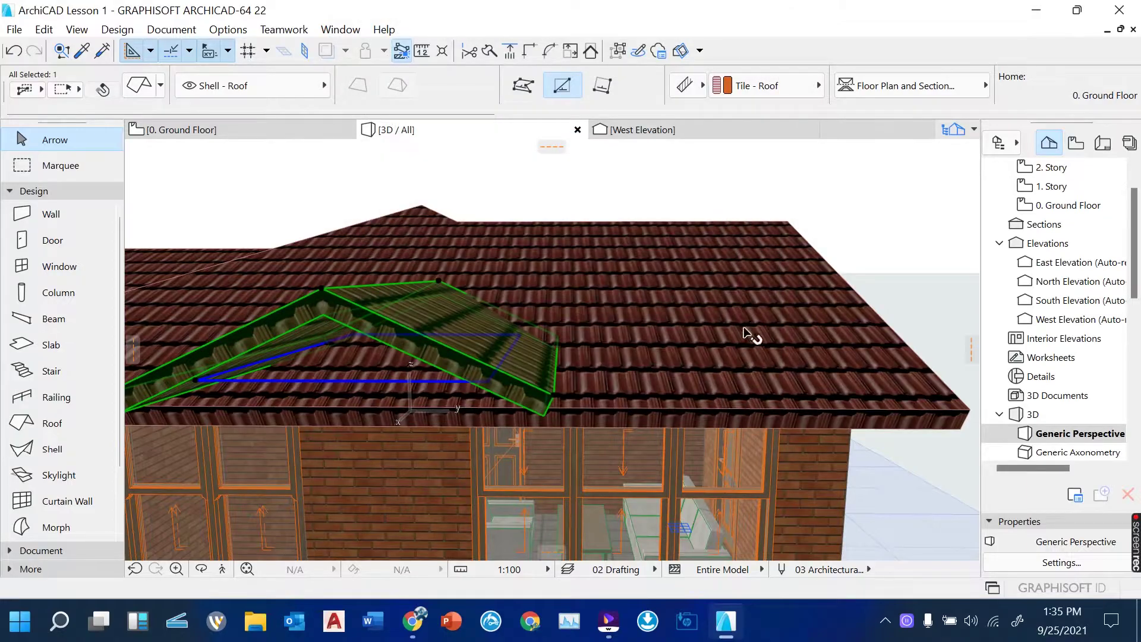
click(829, 177)
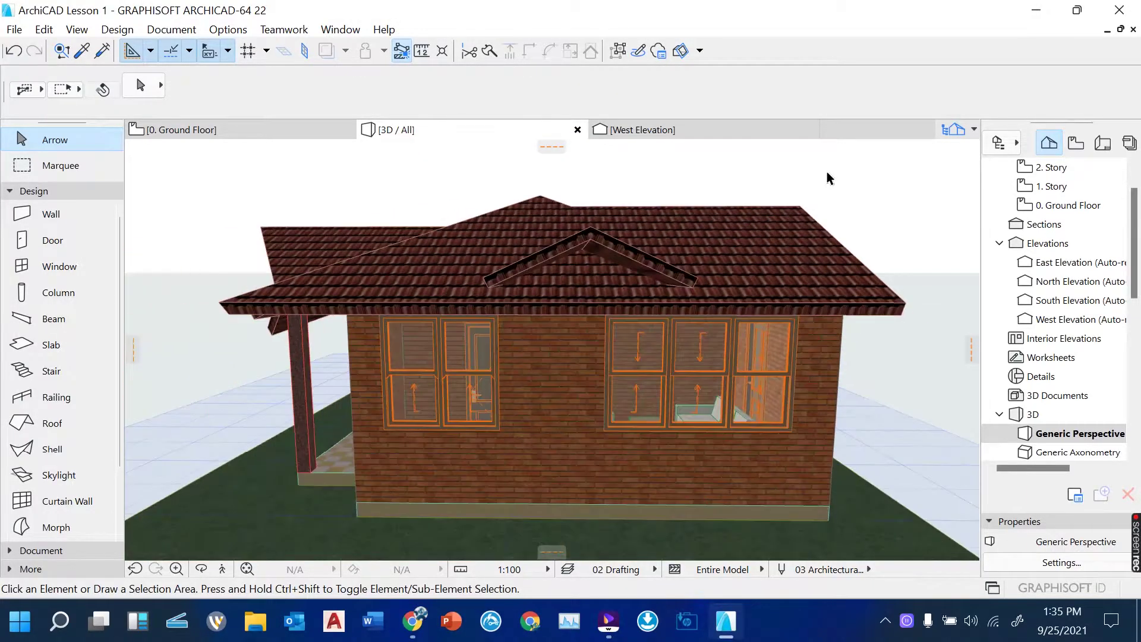
Select the main roof and the small gabled roof together and show the trimming bodies in 3D
scroll(560, 286, up, 4)
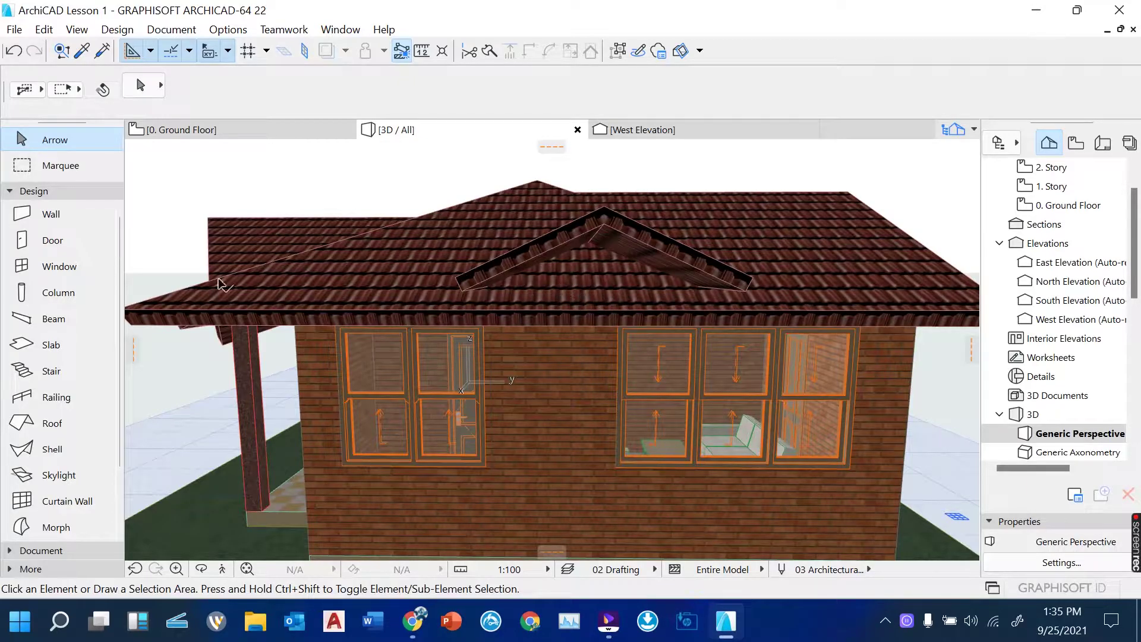
click(201, 569)
drag(532, 329, 608, 355)
scroll(608, 355, up, 4)
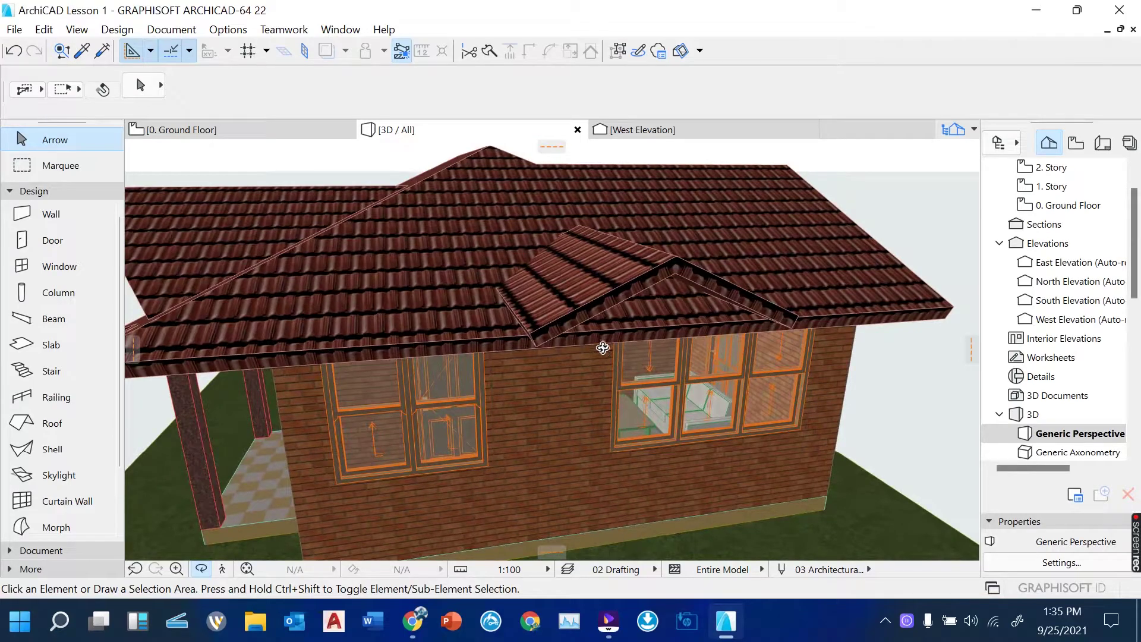
key(Escape)
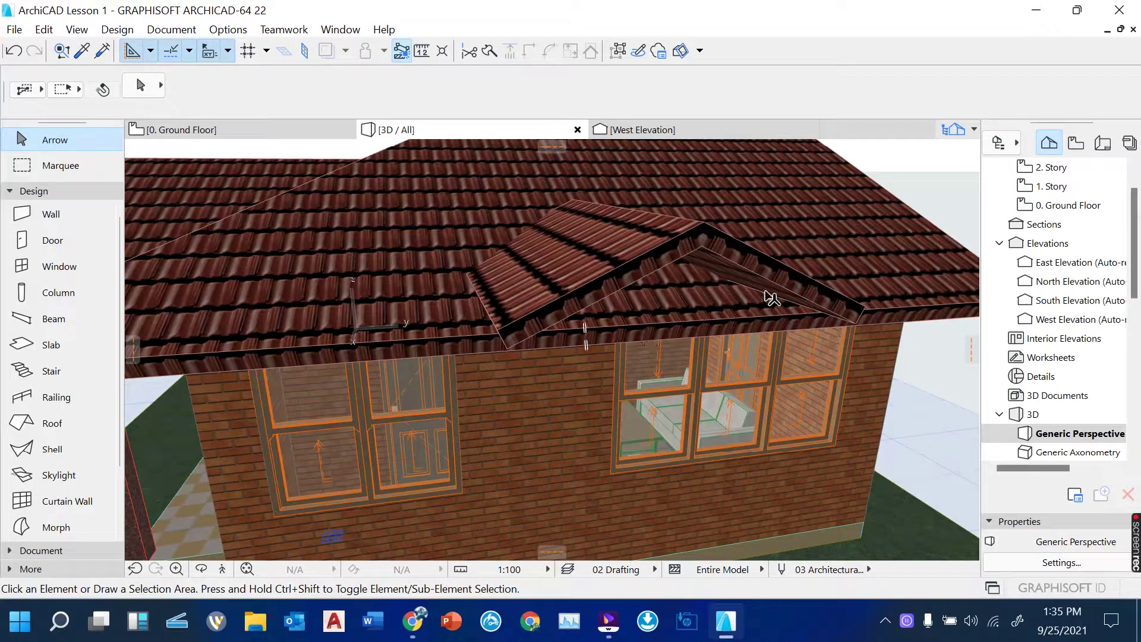
click(954, 307)
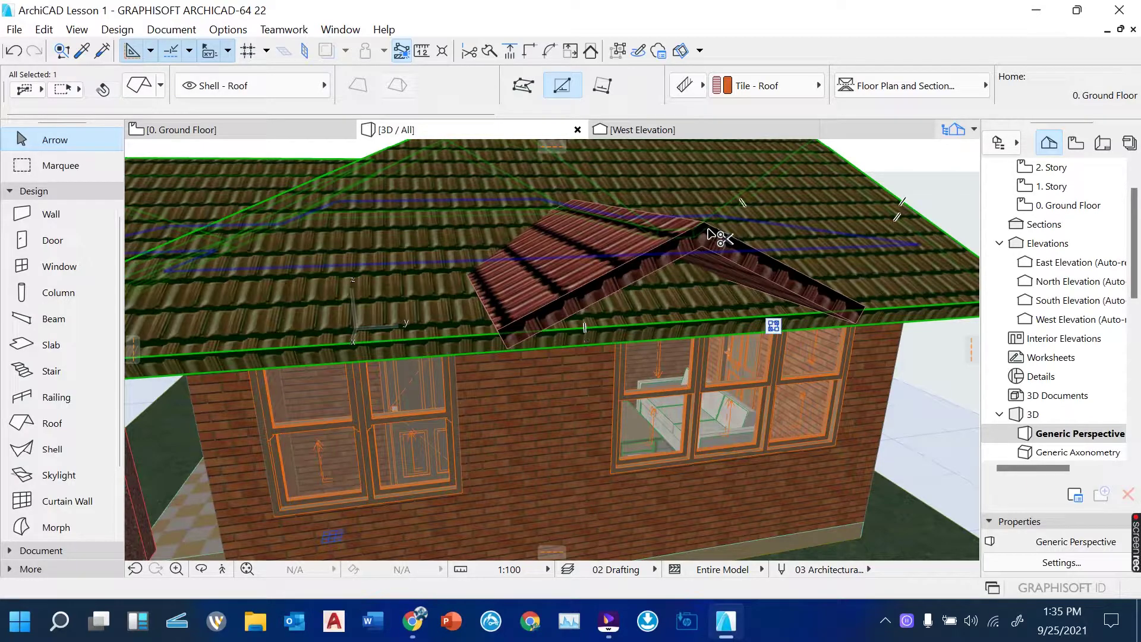
key(shift)
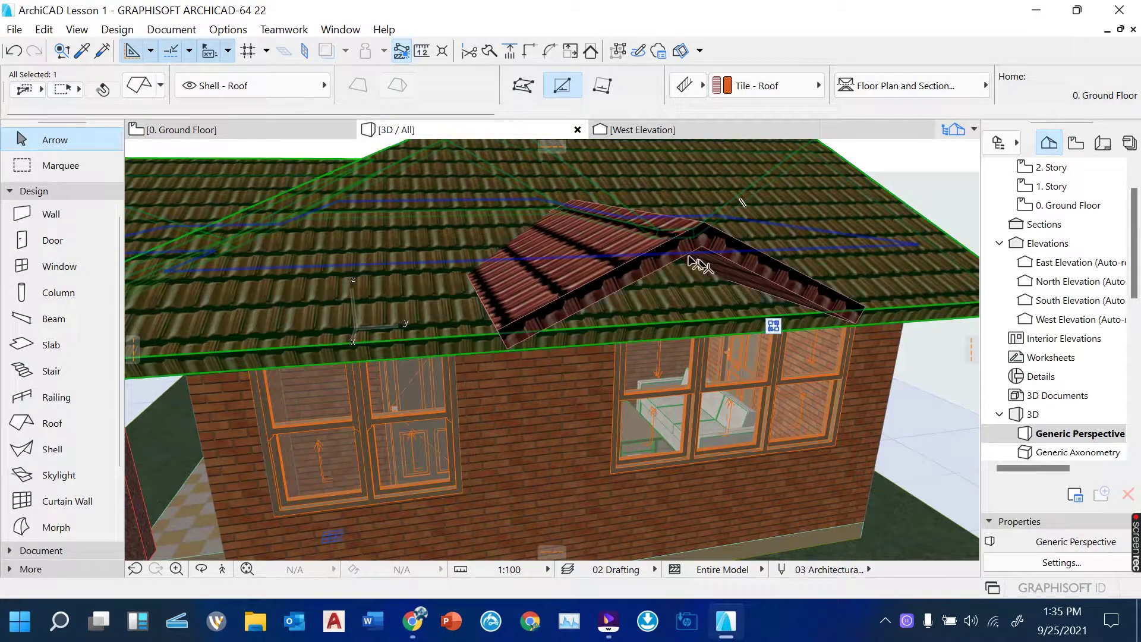
shift+click(522, 329)
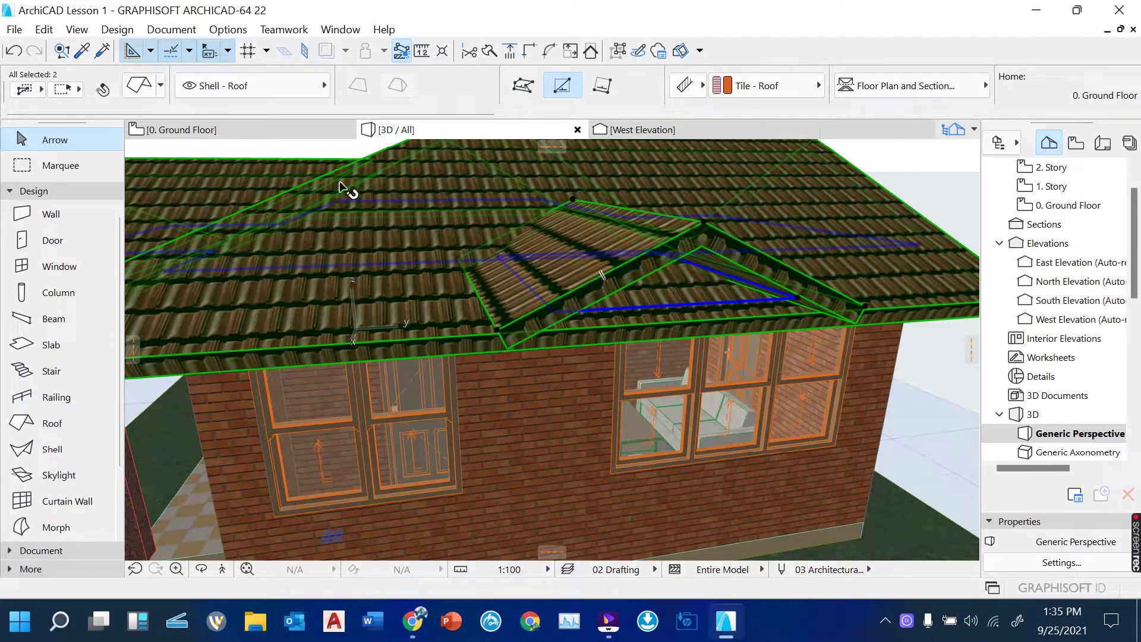
click(116, 29)
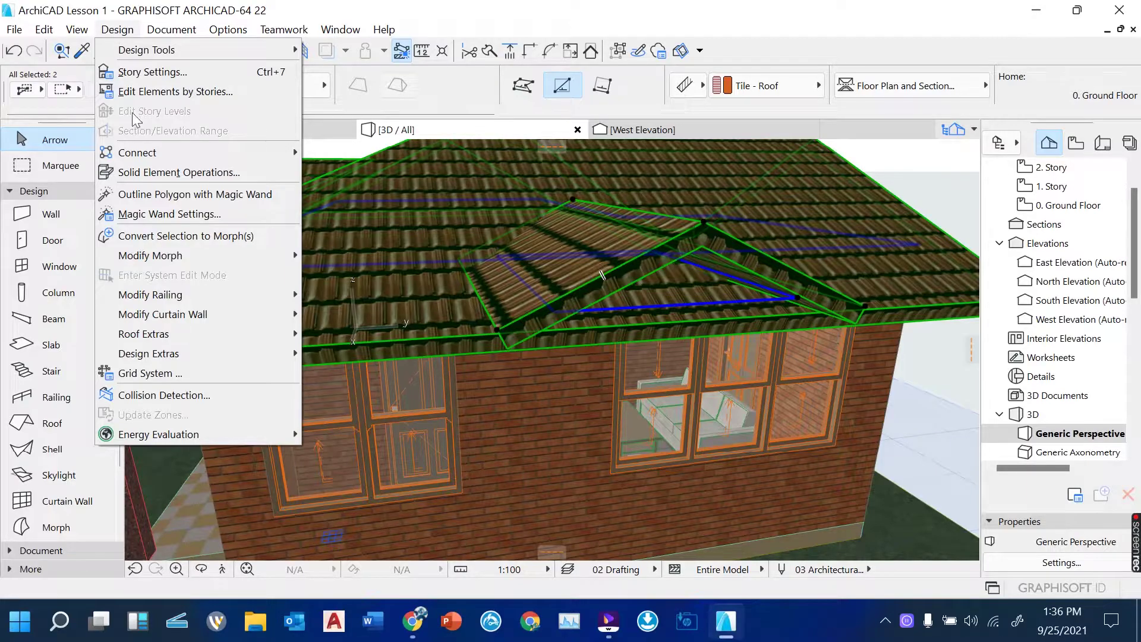
mouse_move(148, 153)
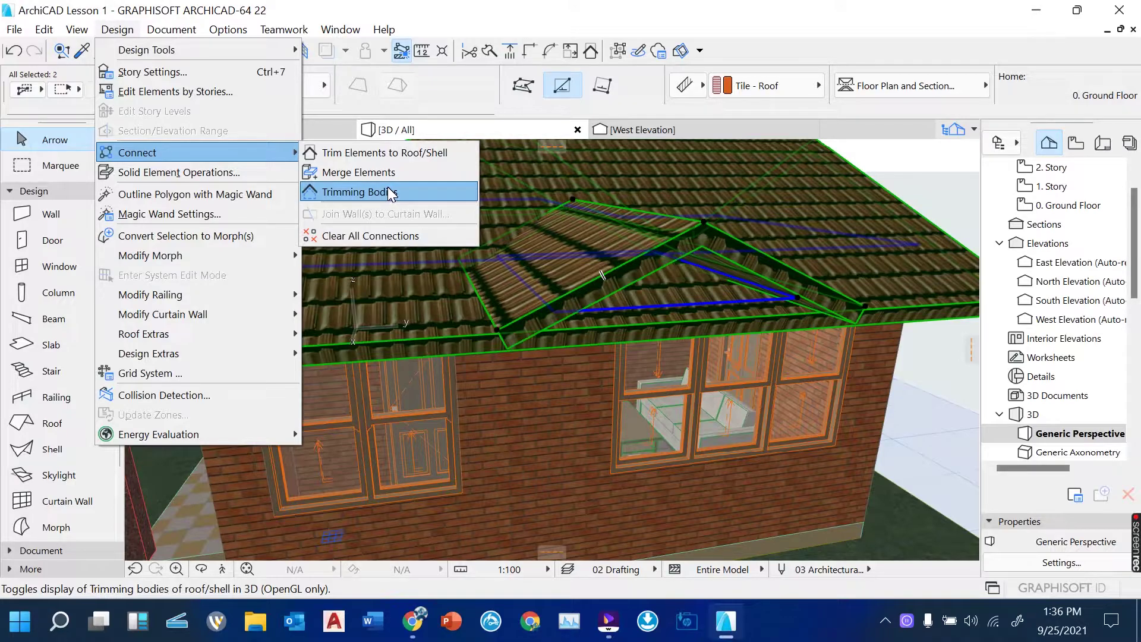
click(364, 191)
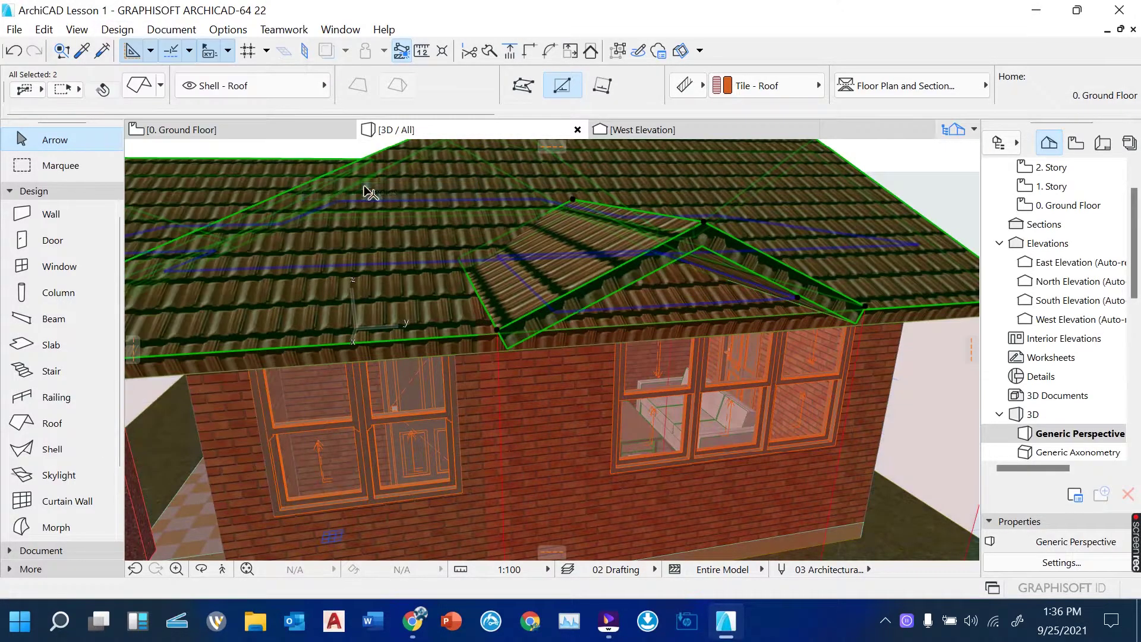
Trim the two selected roofs against each other using the roofs from the current selection, and hide the trimming bodies
click(590, 51)
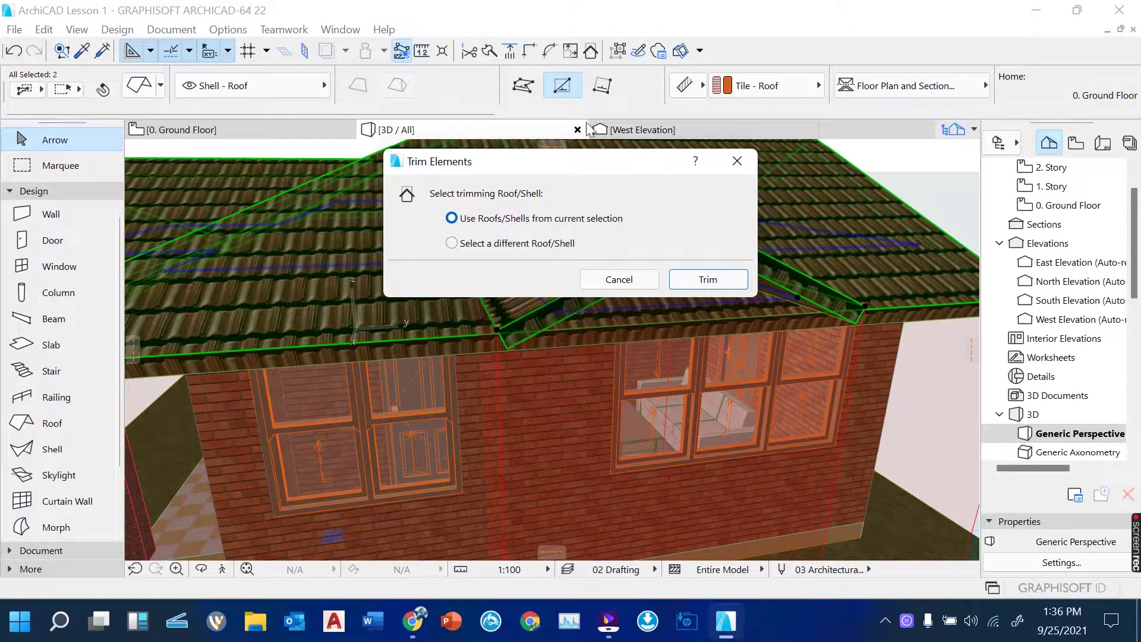
click(716, 287)
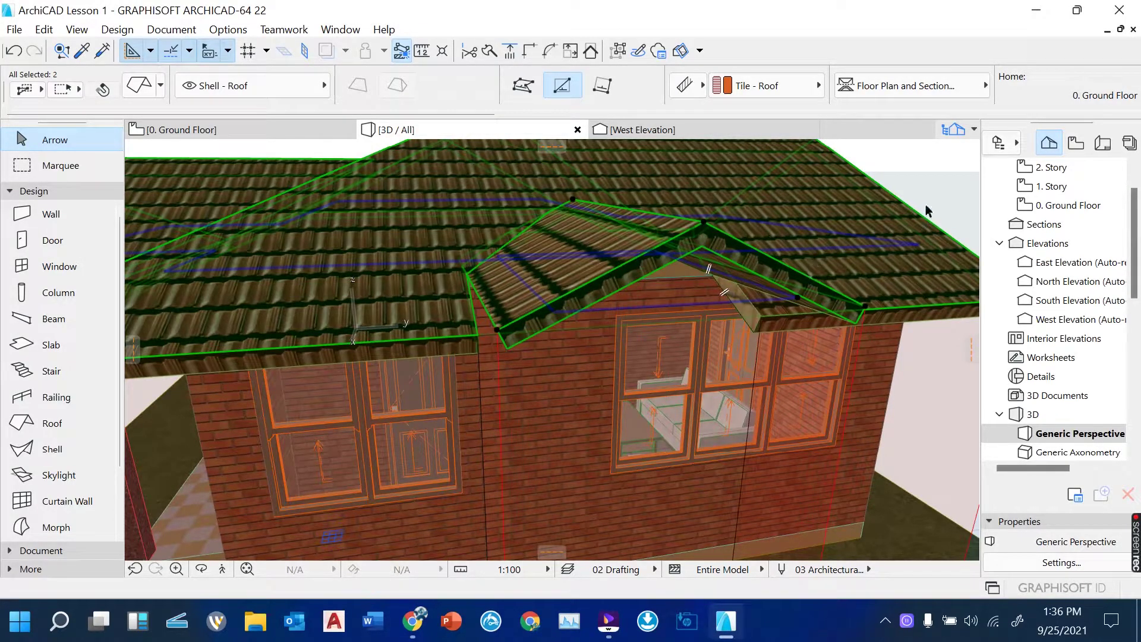
key(Escape)
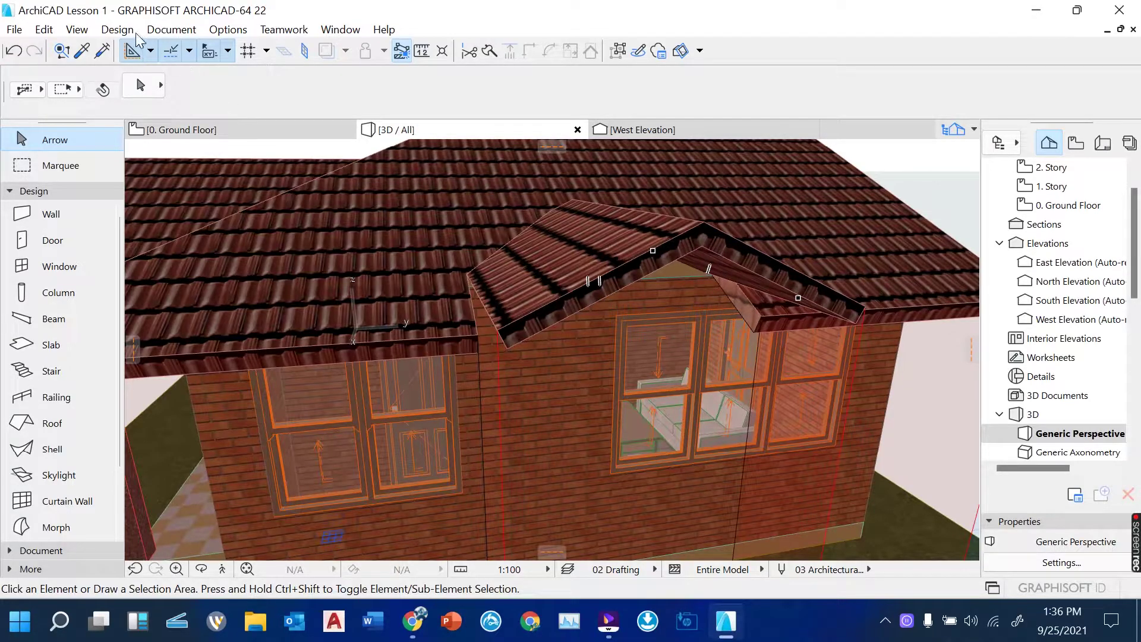
click(119, 30)
mouse_move(208, 149)
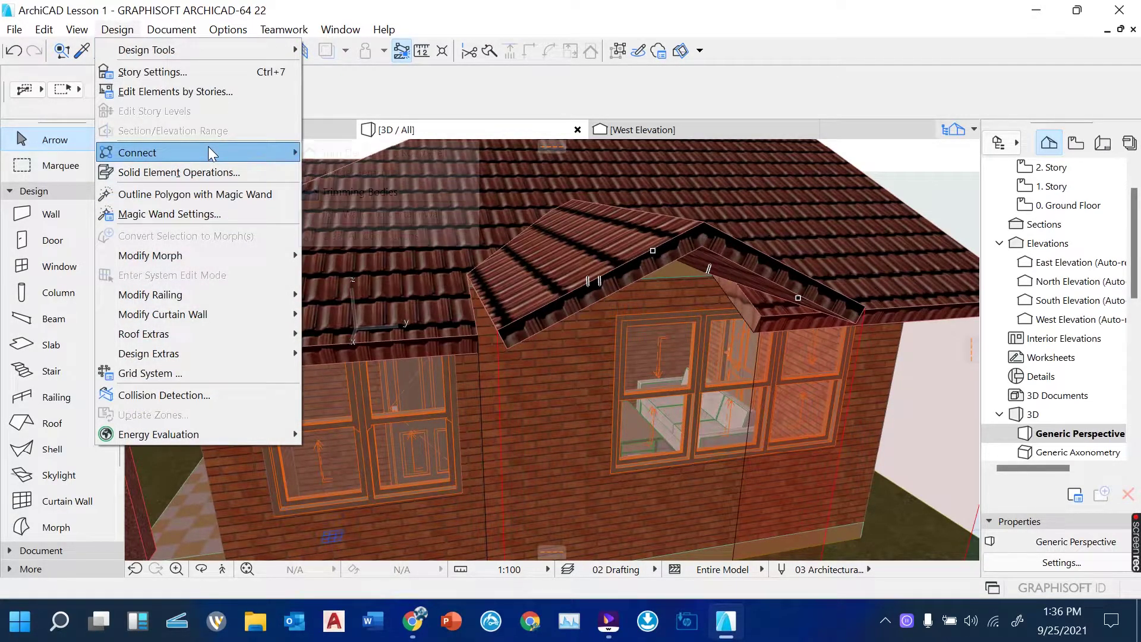
click(363, 191)
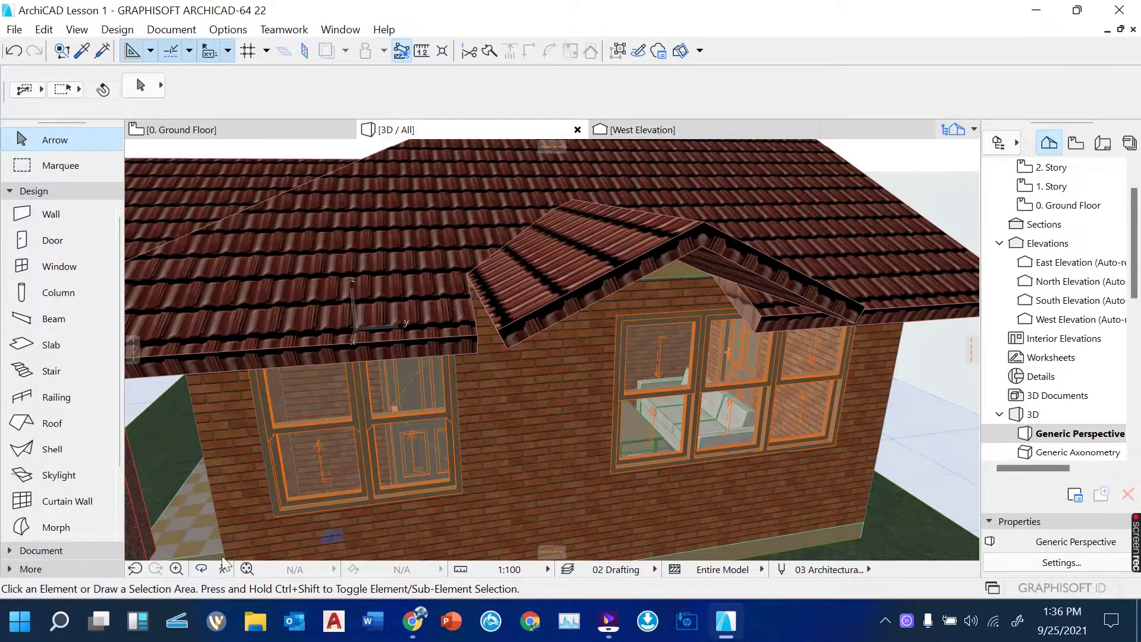
Examine the trimmed roofs in 3D and in the West, South, North and East elevations, looking closely at the small gable
click(202, 570)
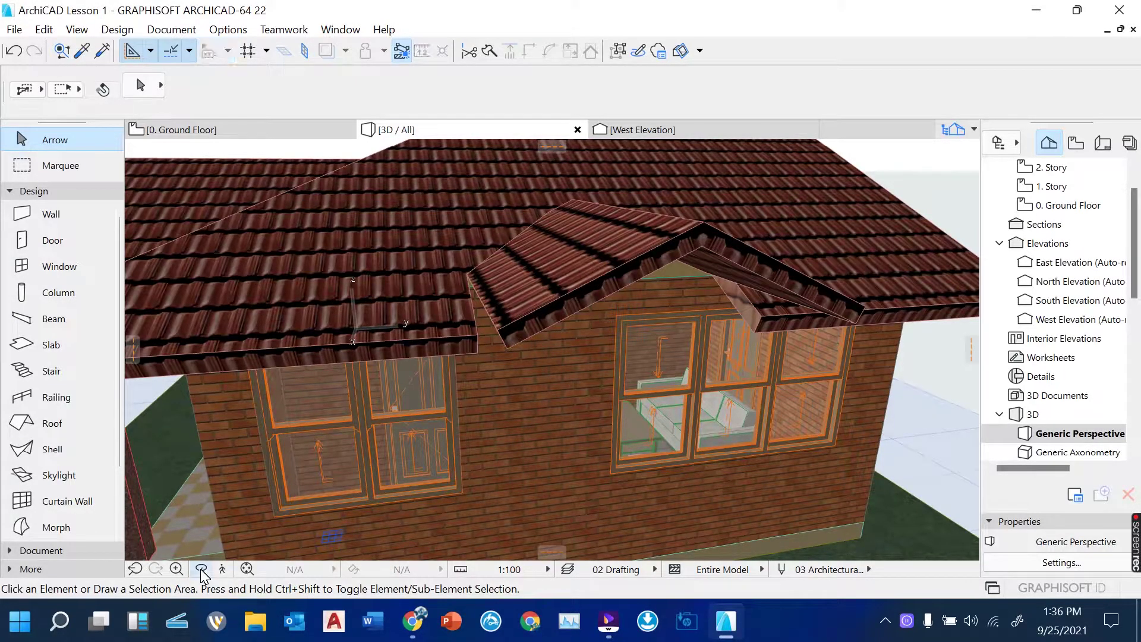
drag(481, 382, 604, 374)
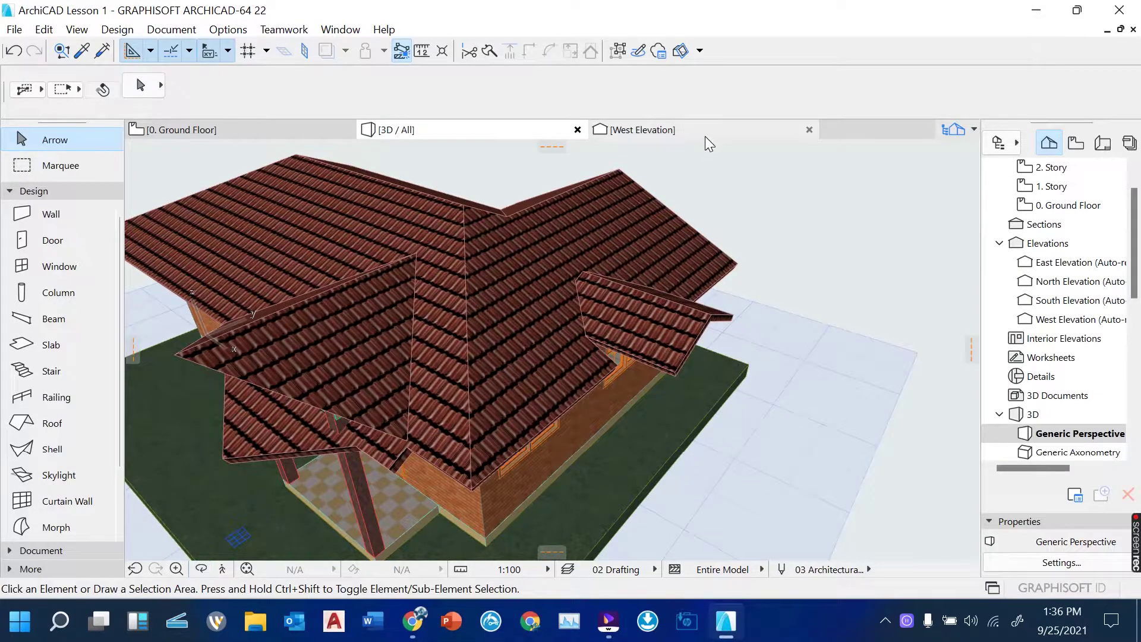
click(705, 136)
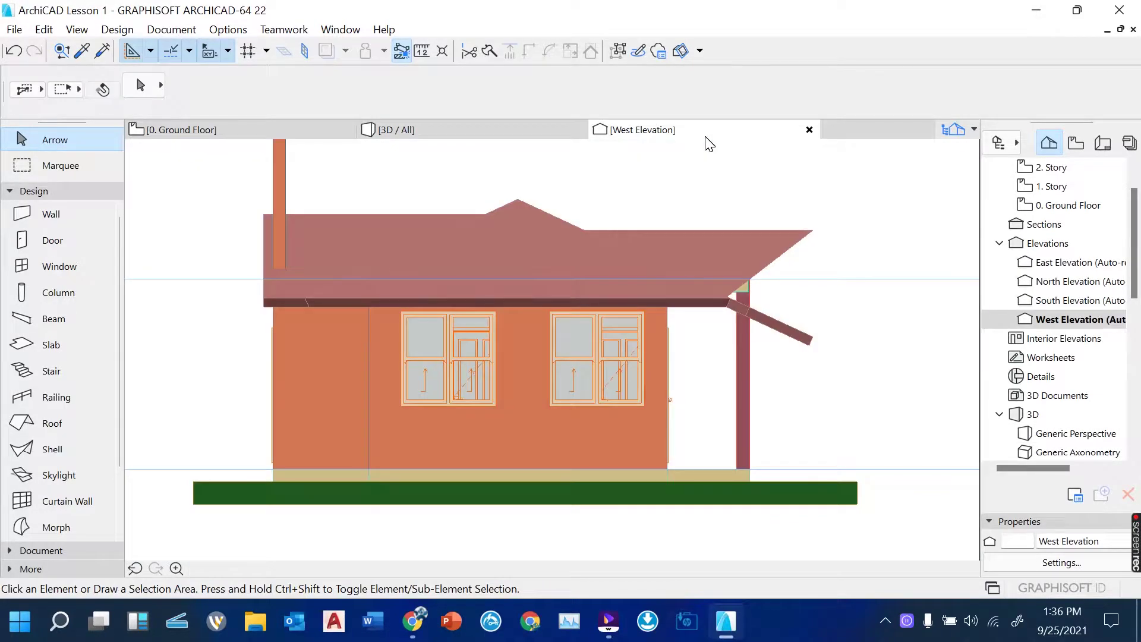
click(1063, 302)
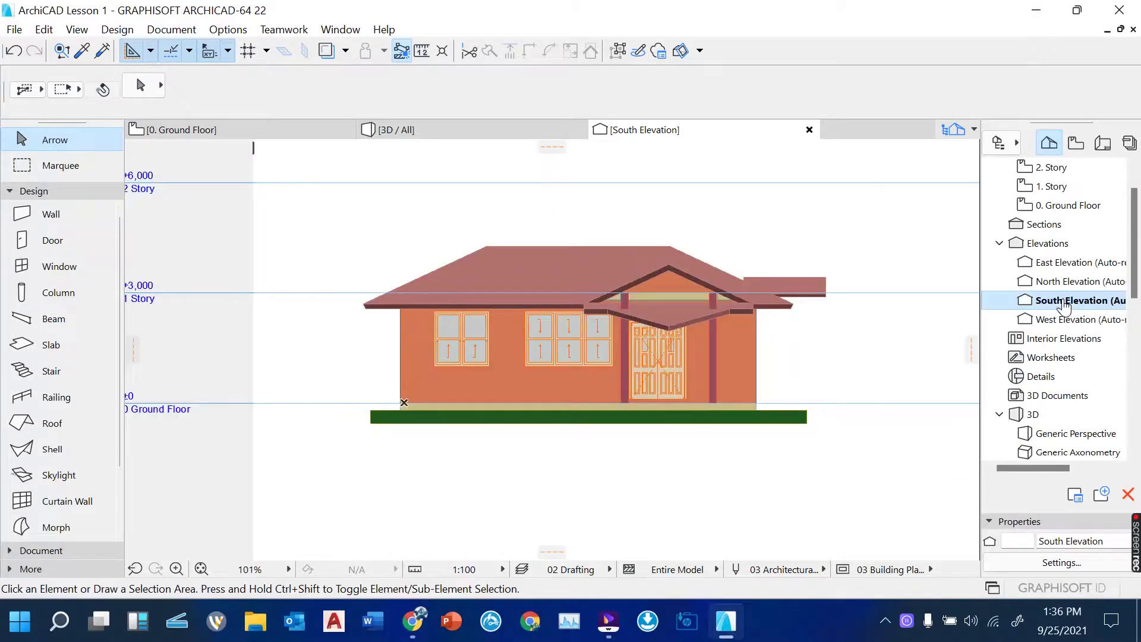
click(1064, 281)
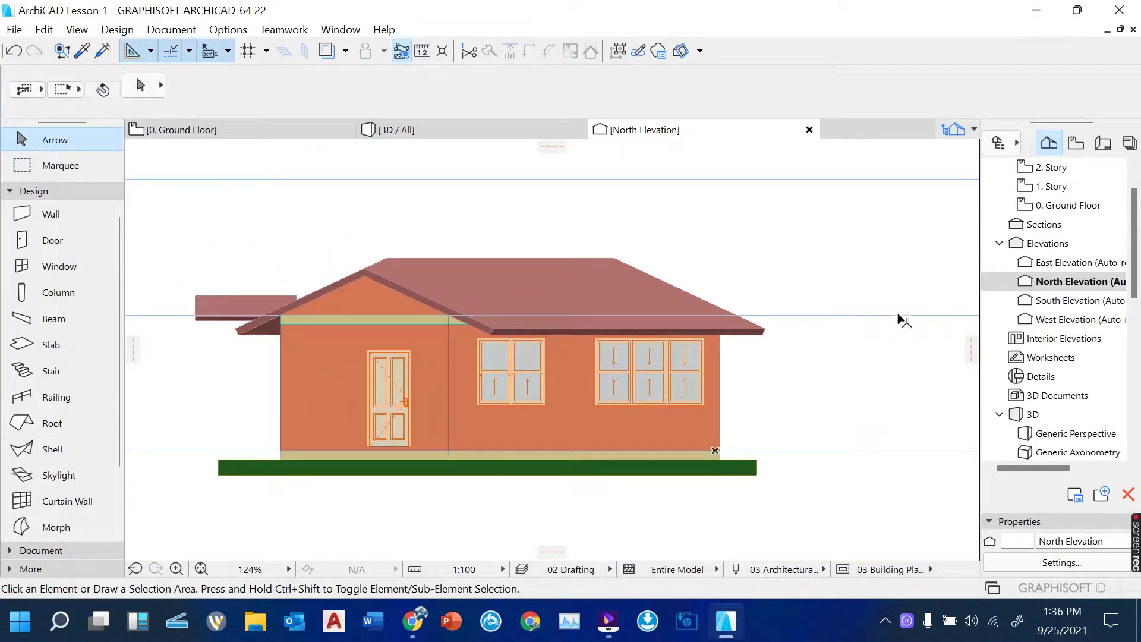
click(1069, 263)
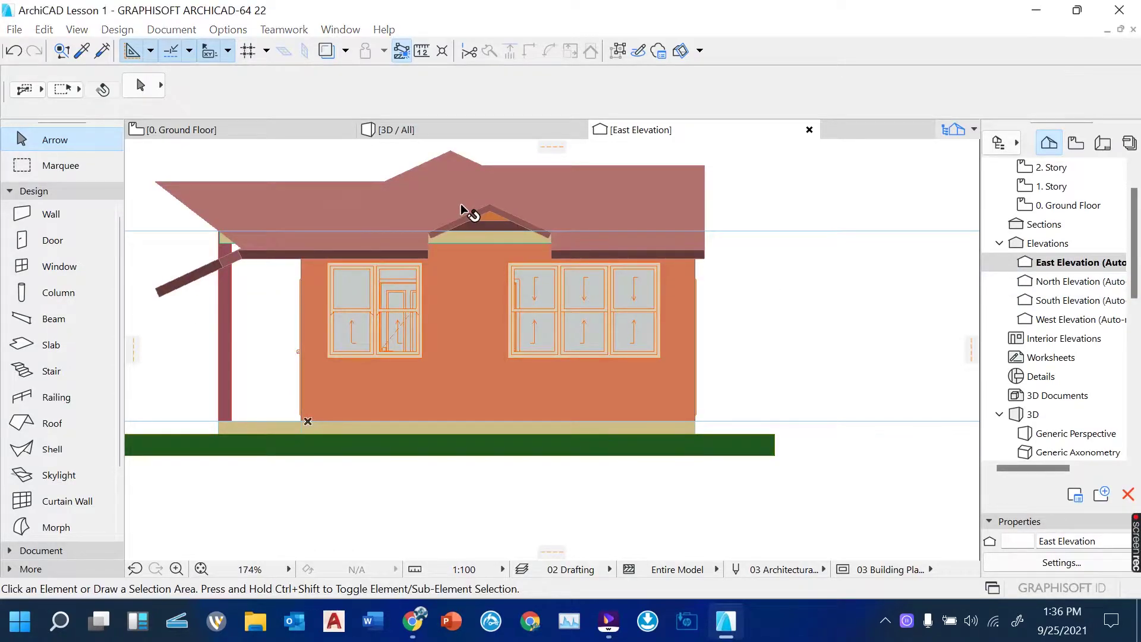
scroll(466, 211, up, 4)
scroll(467, 211, up, 3)
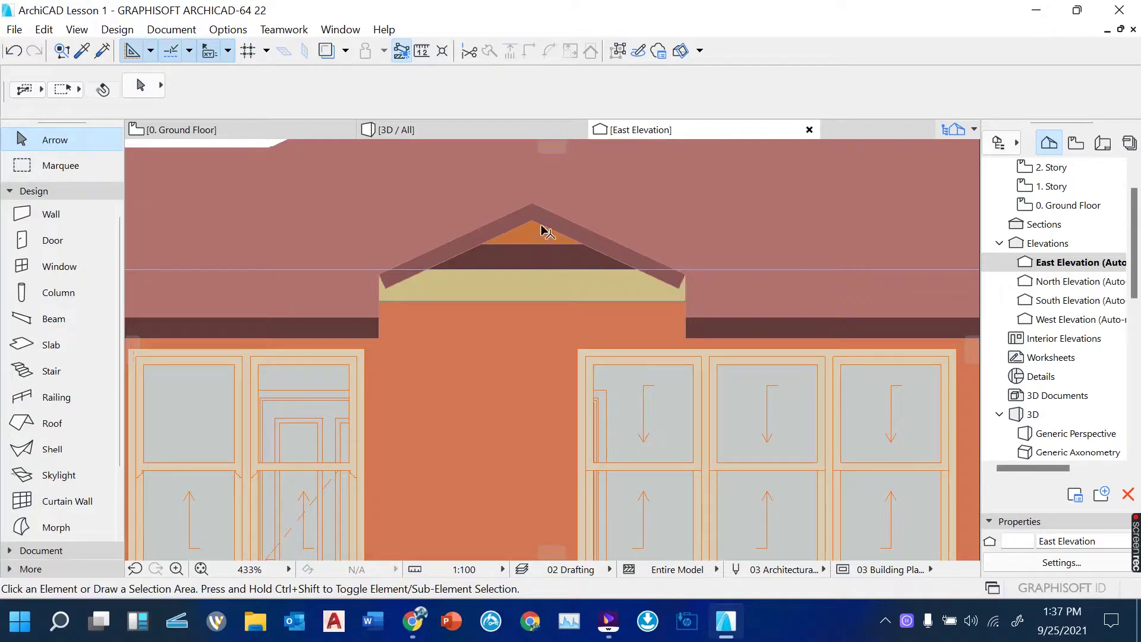
Draw a straight horizontal section line across the ground floor plan through Bedroom 2, the kitchen and the living area, looking north
double_click(1073, 208)
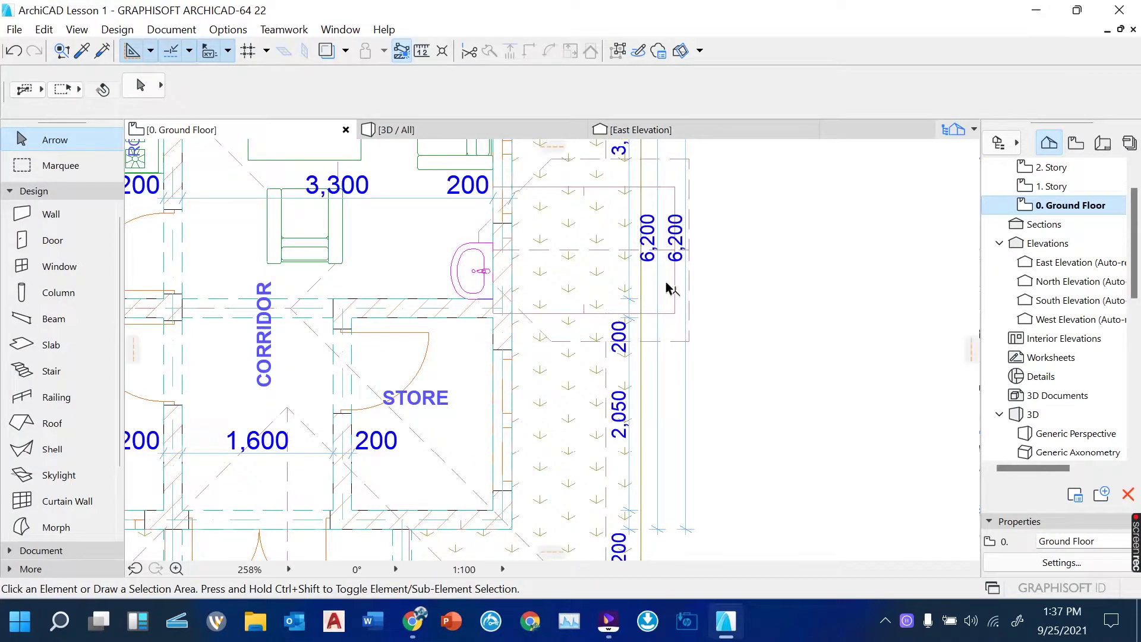
scroll(666, 288, down, 5)
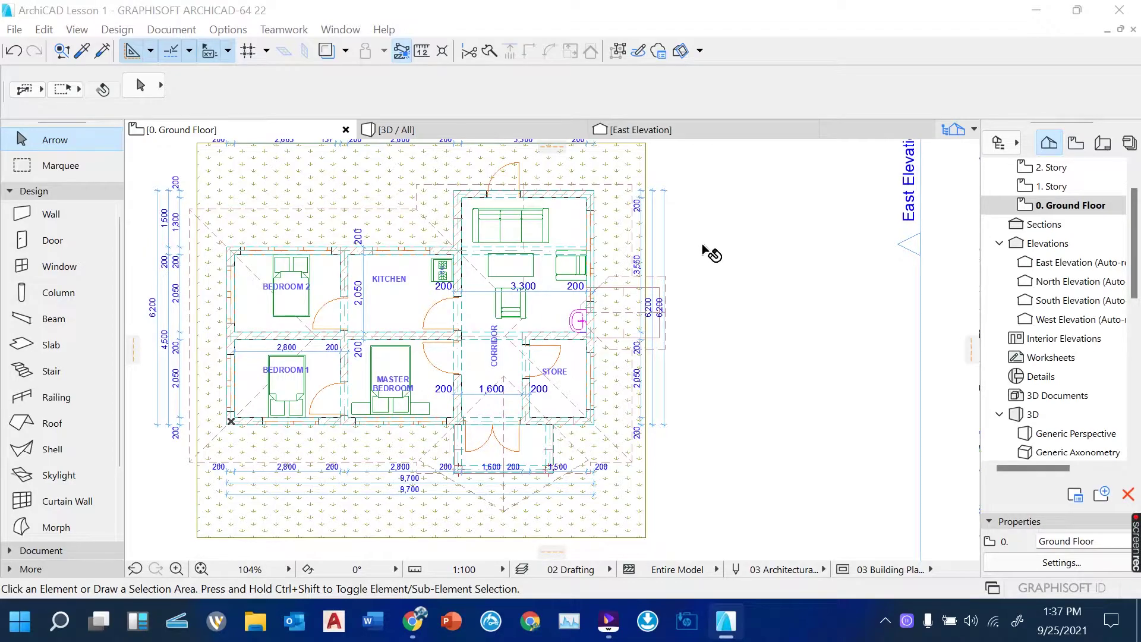
scroll(703, 249, down, 2)
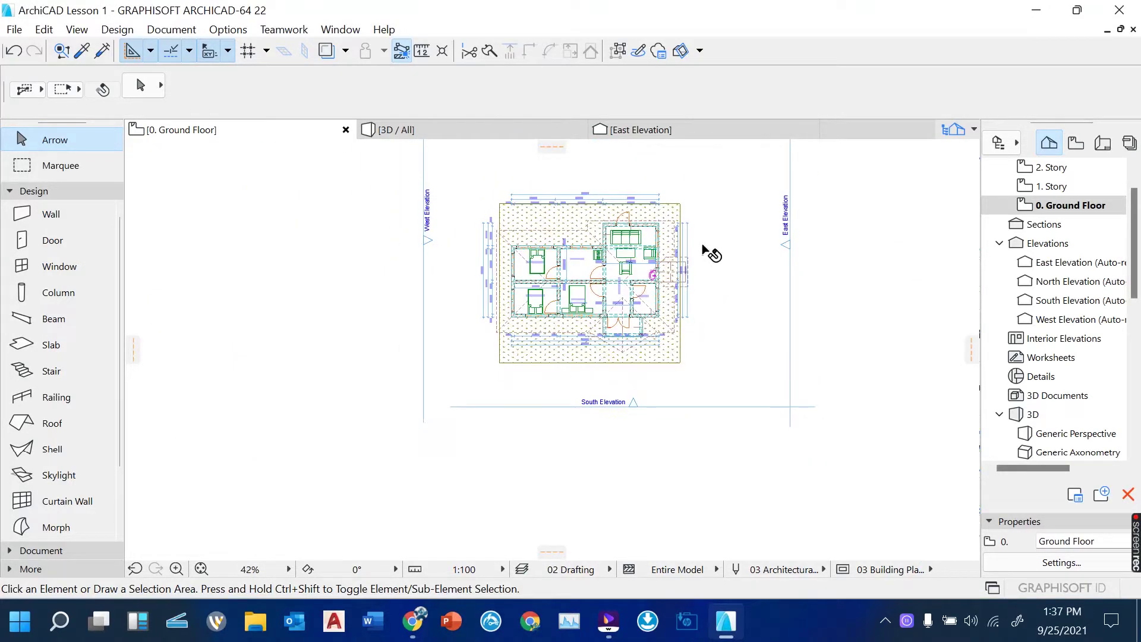
click(11, 551)
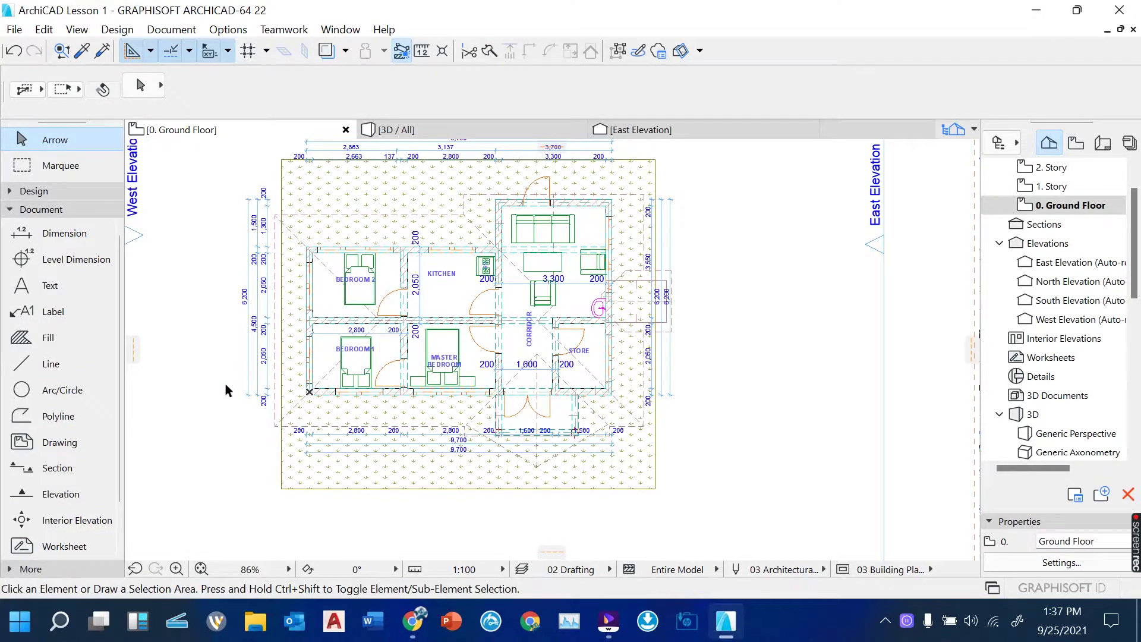
click(65, 468)
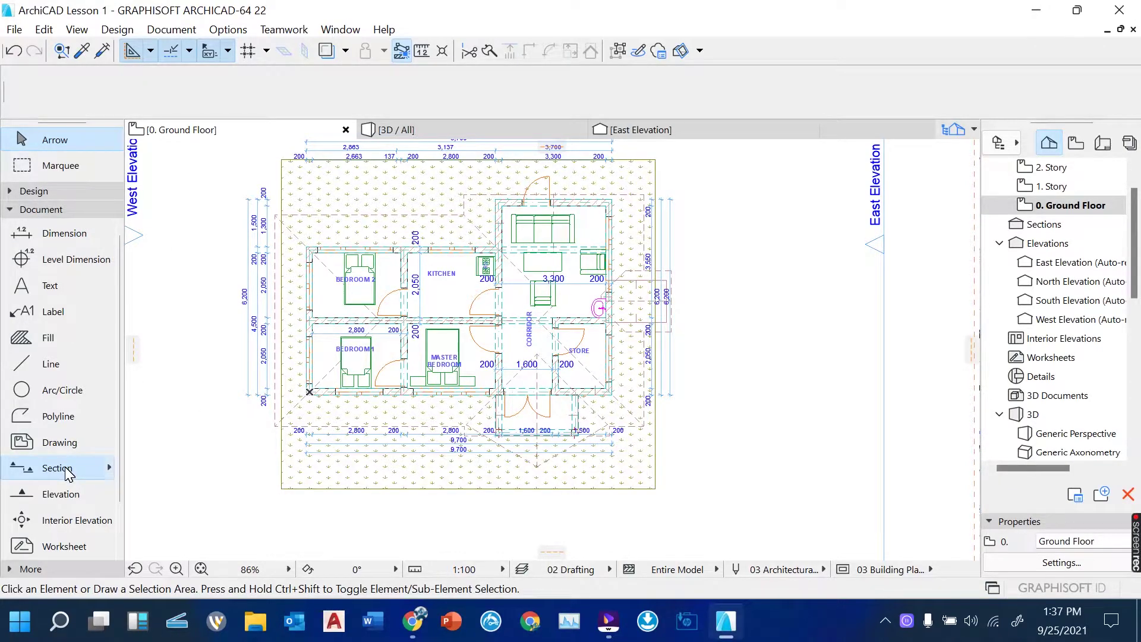
click(217, 290)
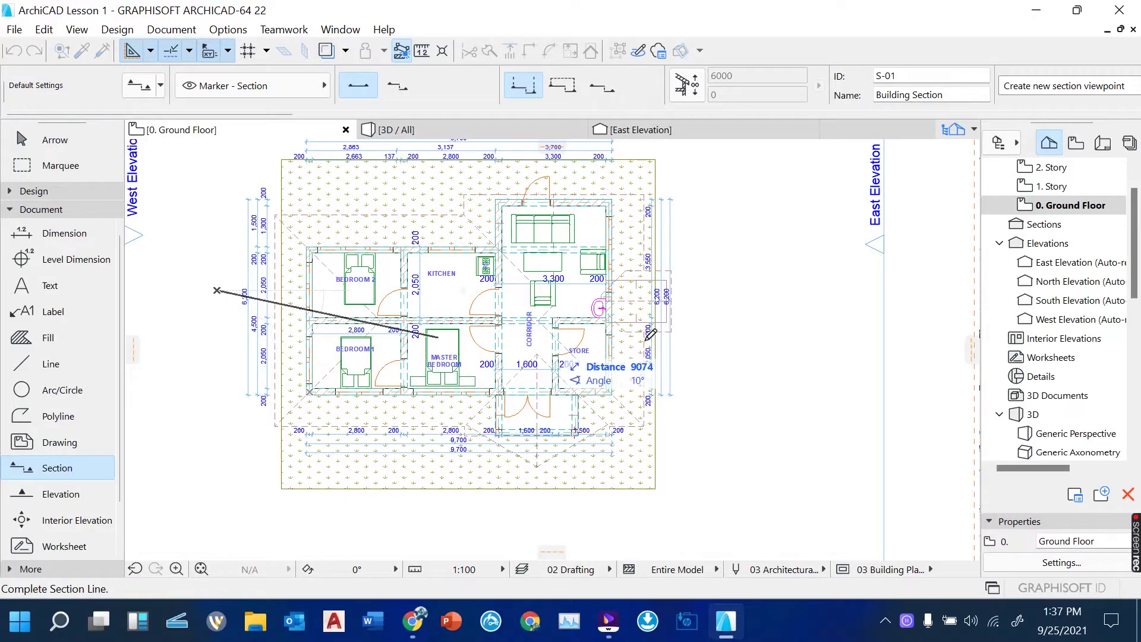
click(764, 290)
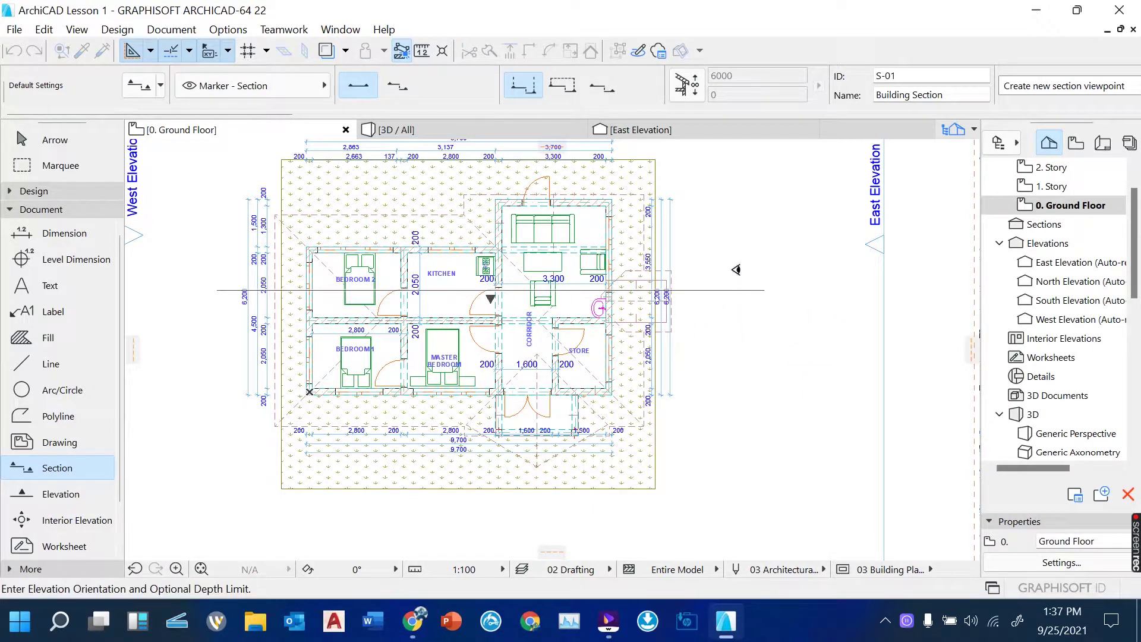
click(751, 257)
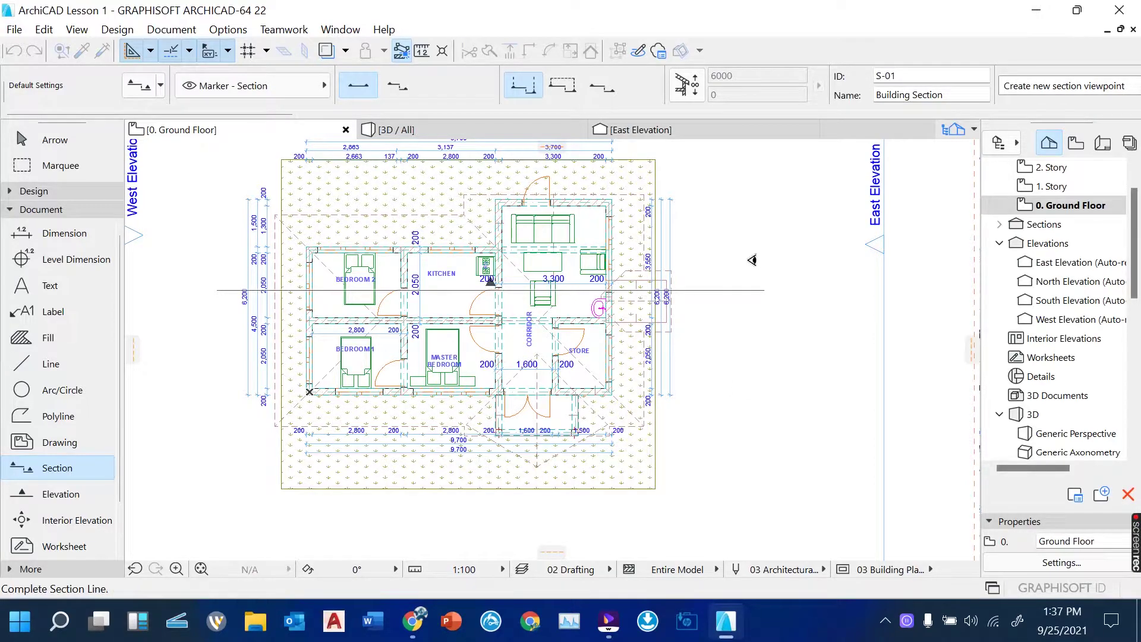
scroll(726, 309, down, 2)
scroll(726, 309, down, 1)
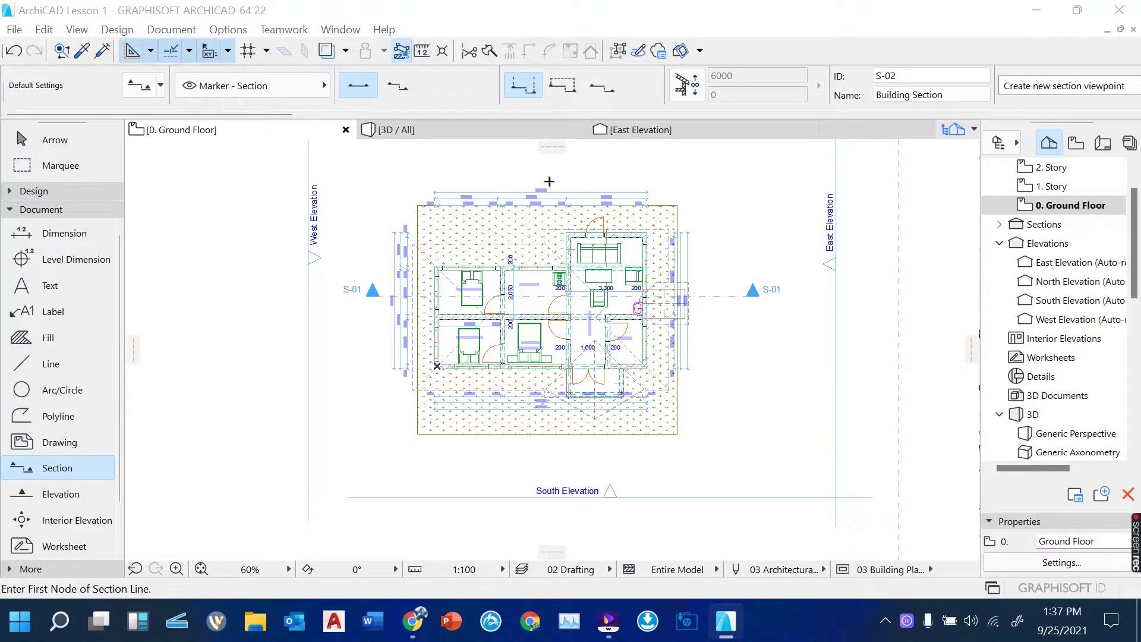
scroll(535, 181, up, 3)
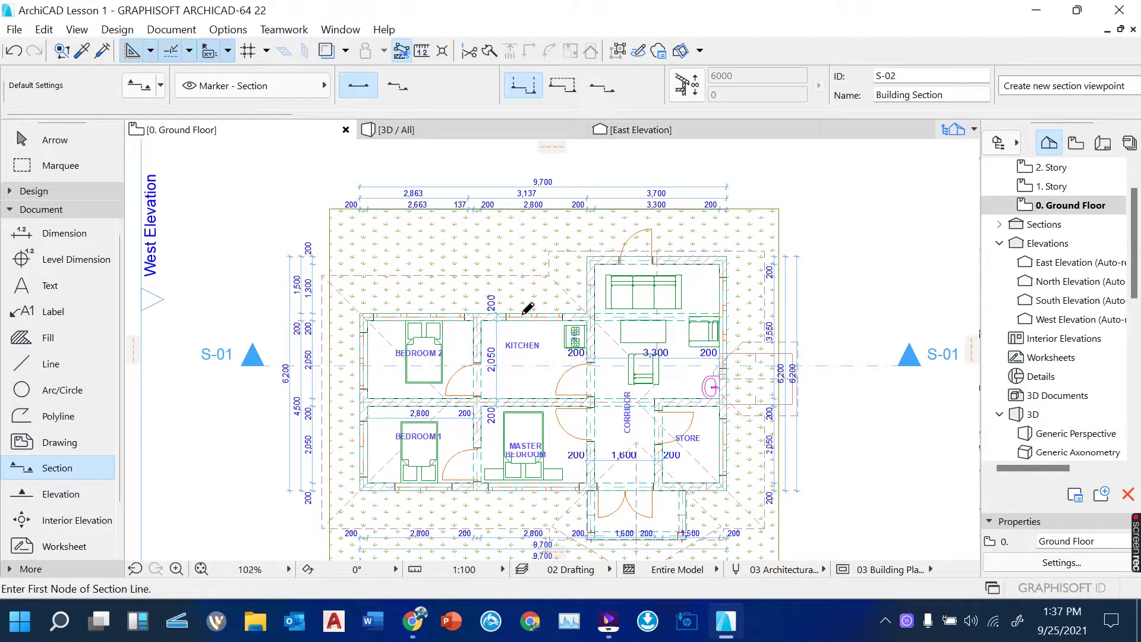
scroll(521, 313, down, 3)
scroll(525, 472, up, 2)
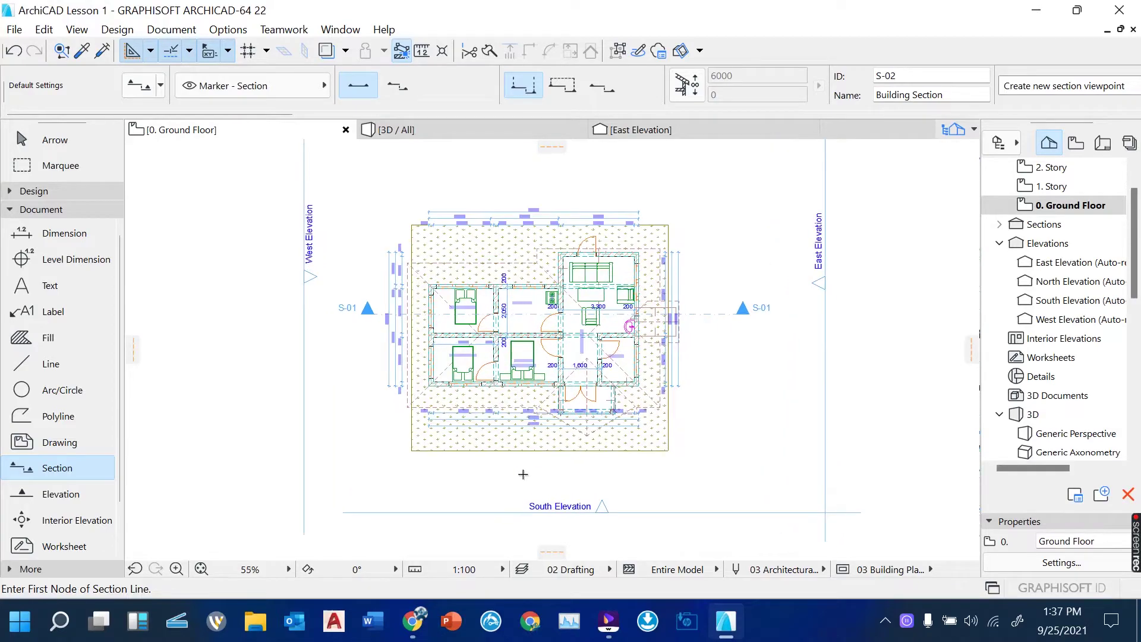
click(520, 465)
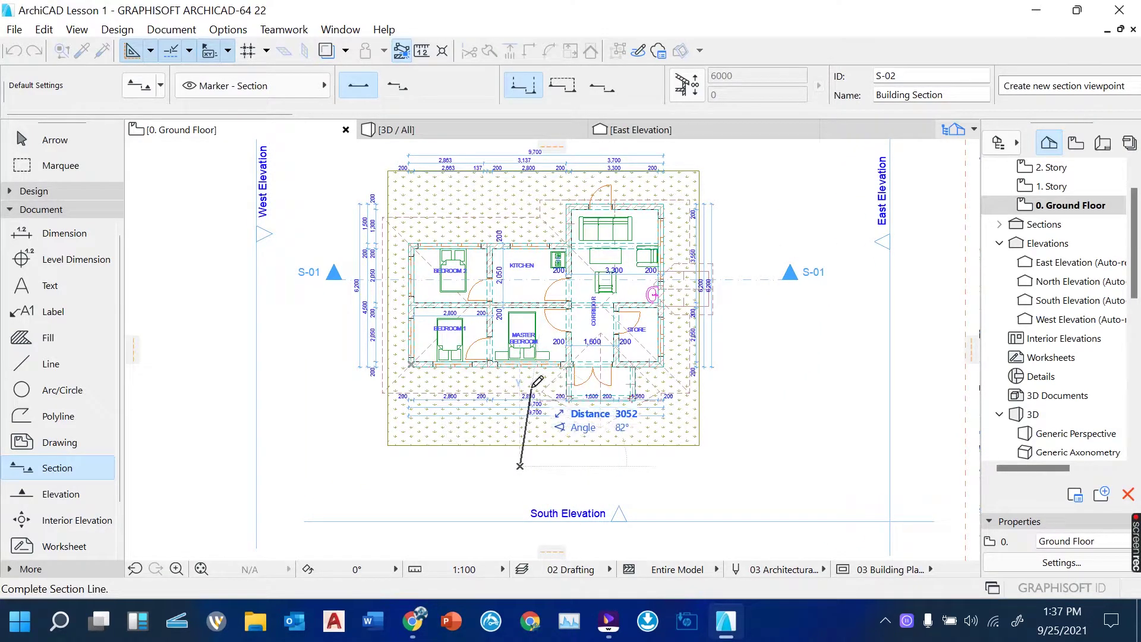
scroll(528, 383, down, 1)
click(524, 156)
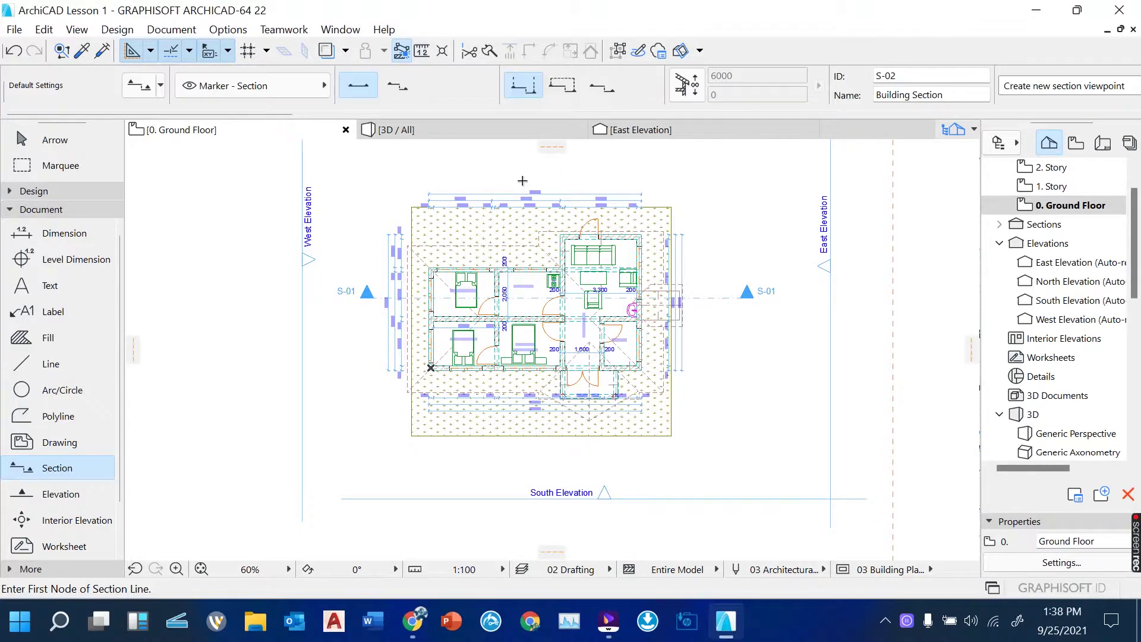
click(512, 452)
click(512, 178)
key(Escape)
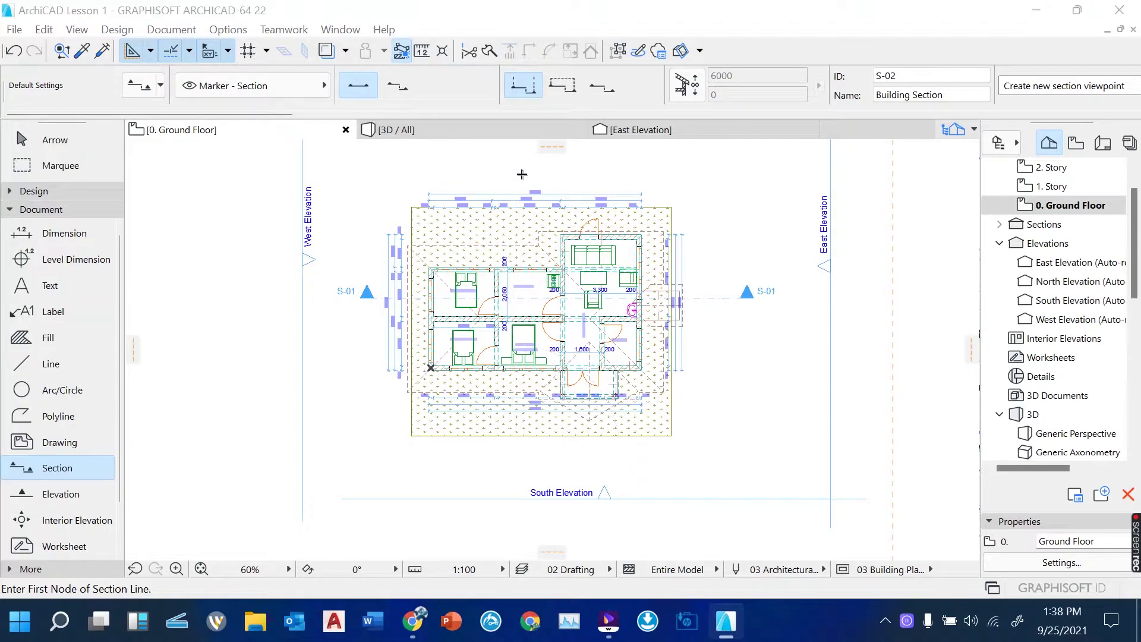
click(499, 448)
key(Escape)
click(500, 450)
click(508, 174)
scroll(541, 270, up, 3)
scroll(540, 270, down, 3)
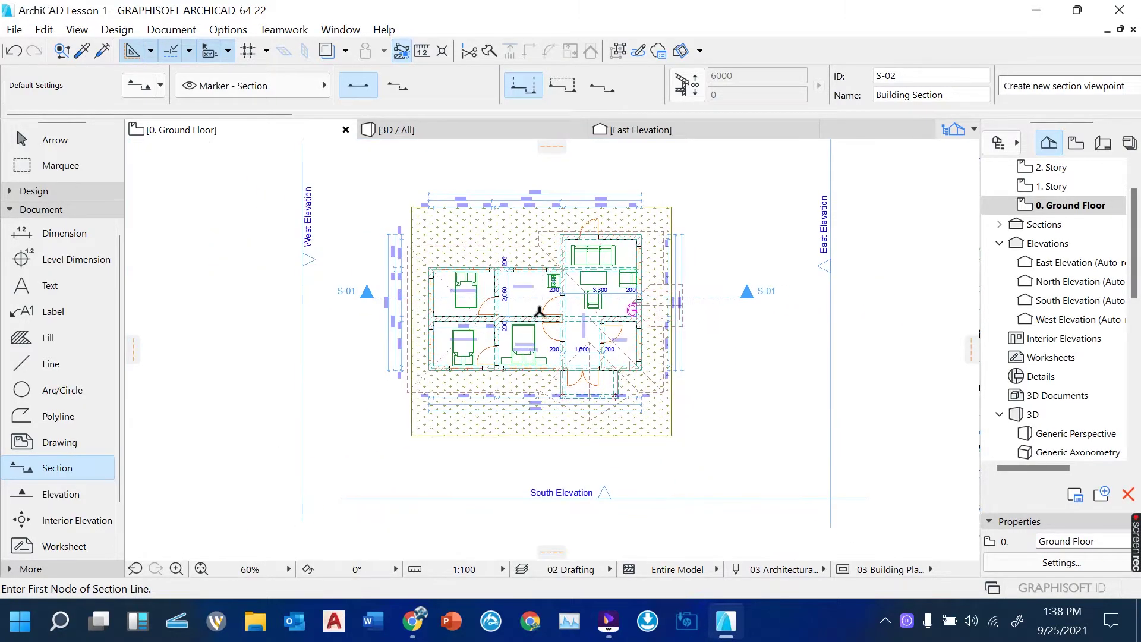
click(503, 460)
click(504, 172)
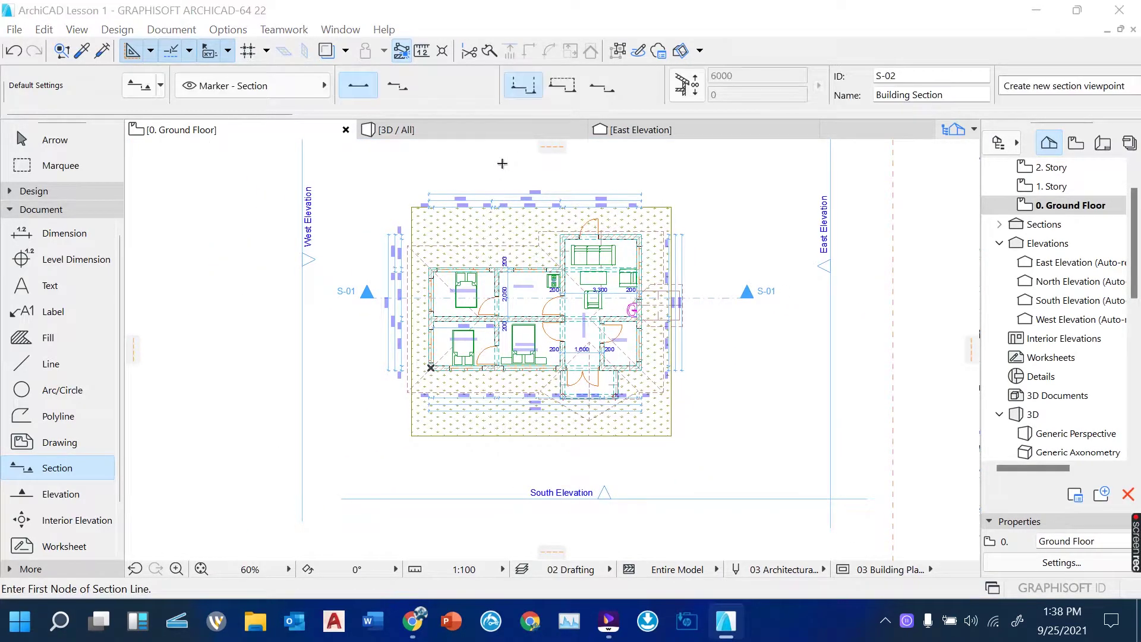
click(500, 451)
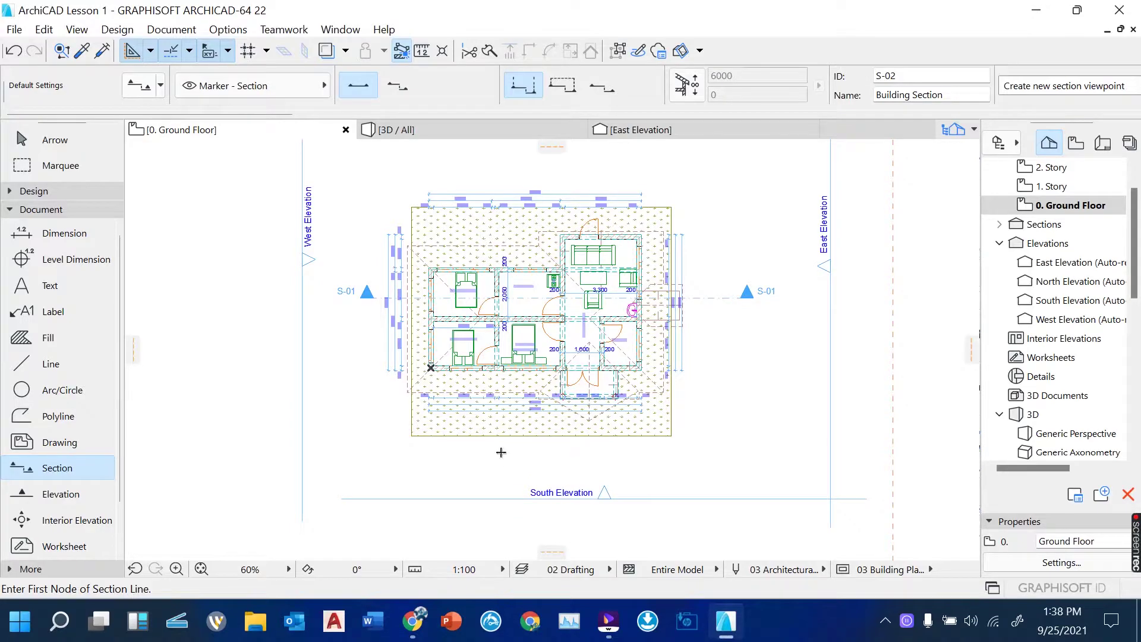
click(511, 161)
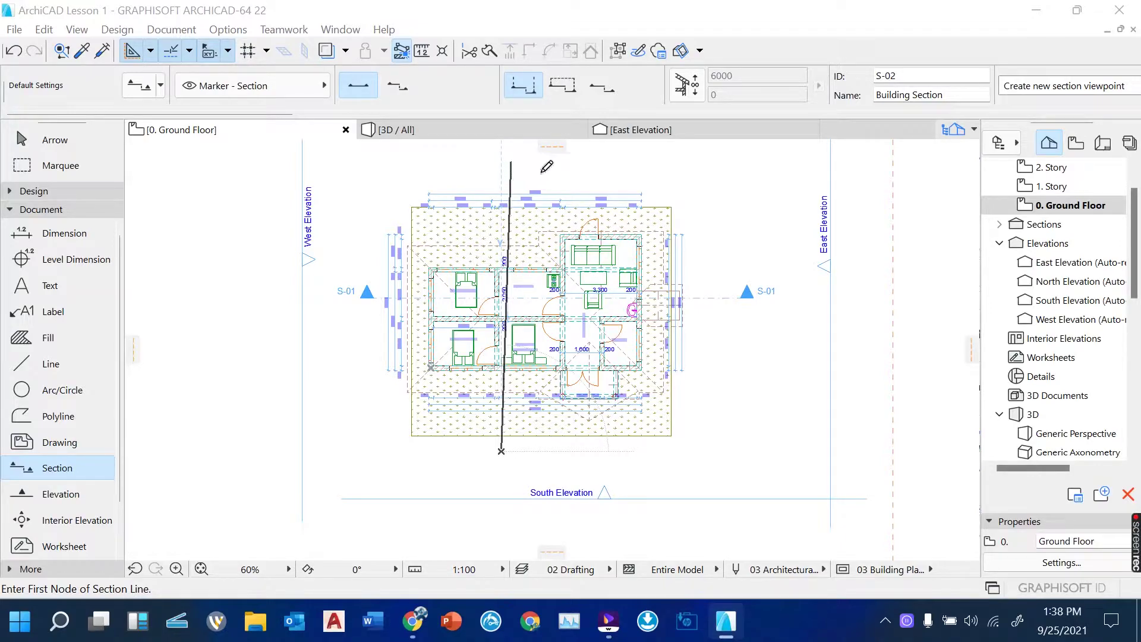
key(Escape)
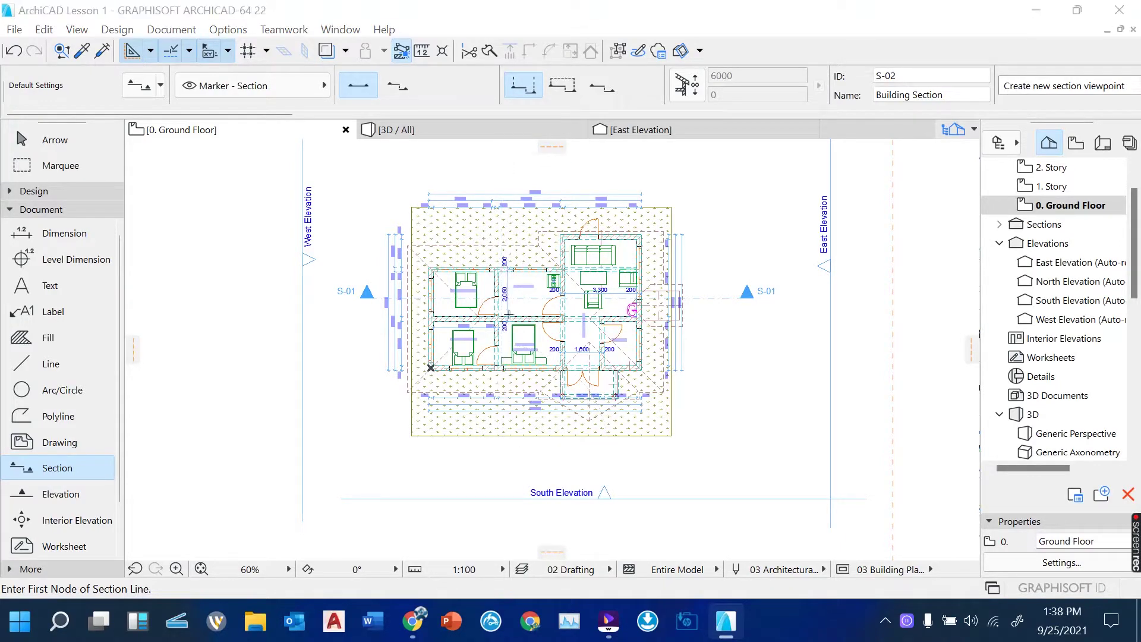
click(492, 446)
key(Escape)
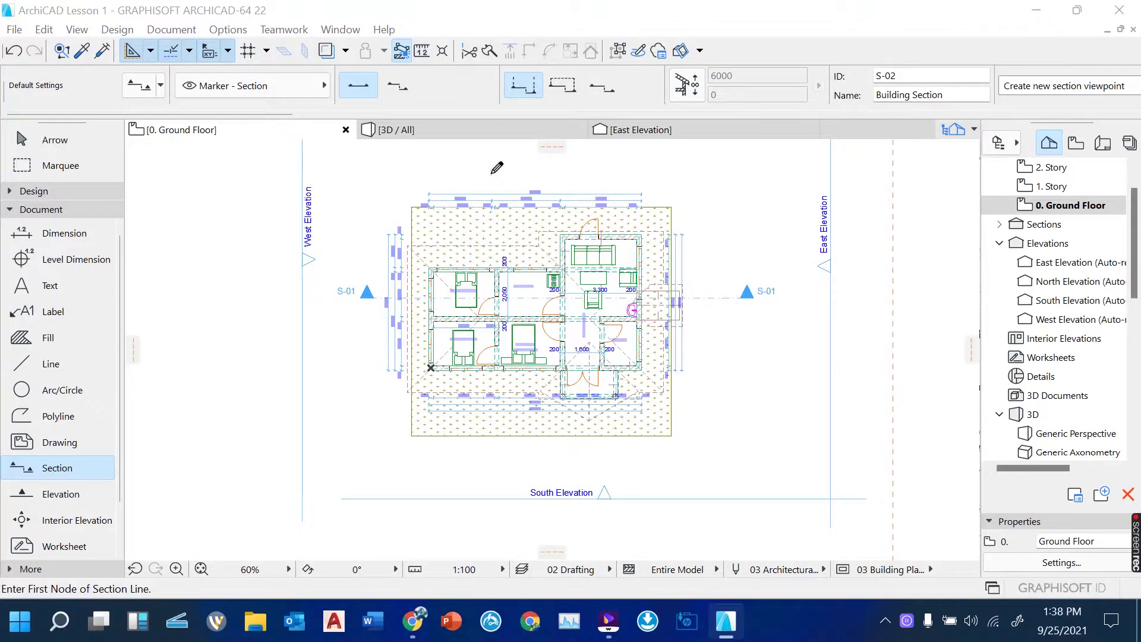
click(491, 452)
key(Escape)
Open the S-01 building section, examine the cut through roof, walls and floor slab, and return to the ground floor plan
scroll(792, 299, up, 5)
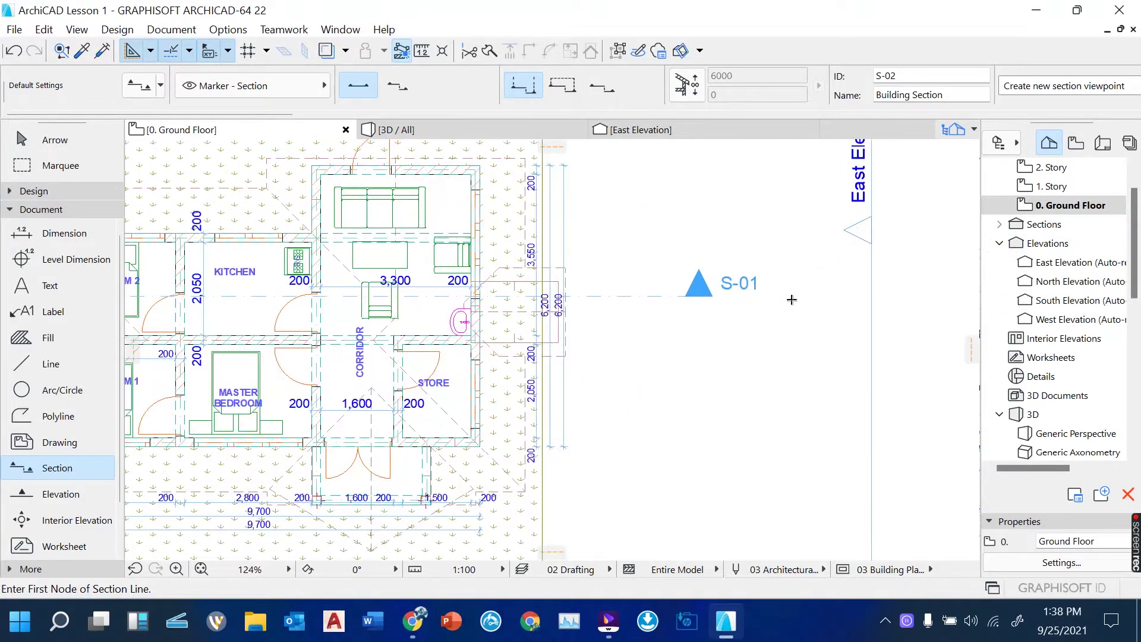
click(999, 224)
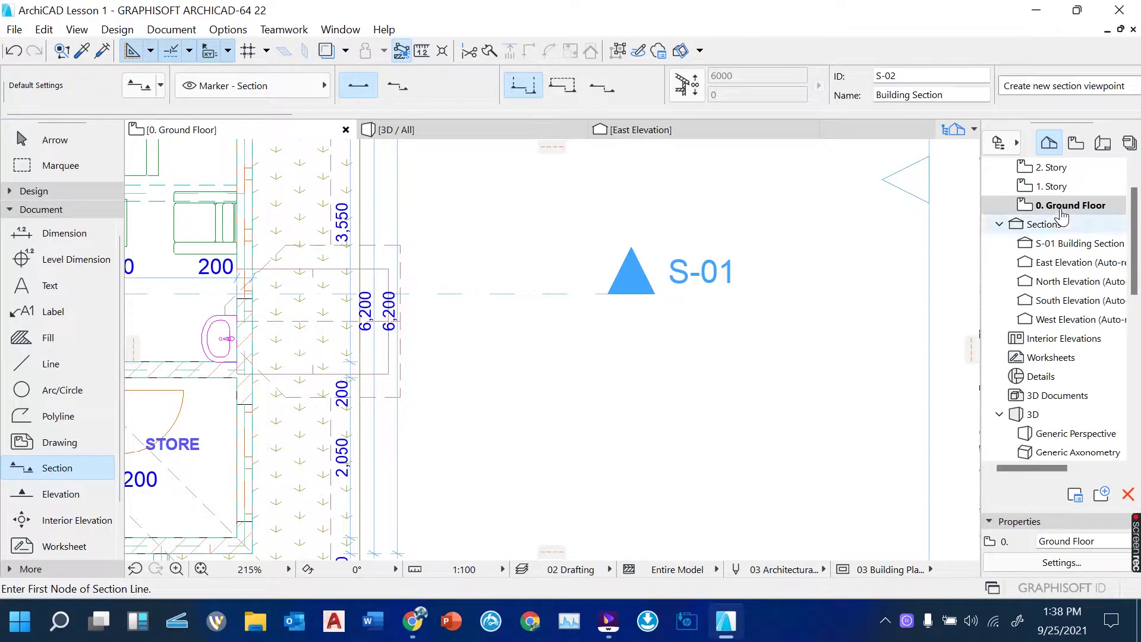
double_click(1066, 242)
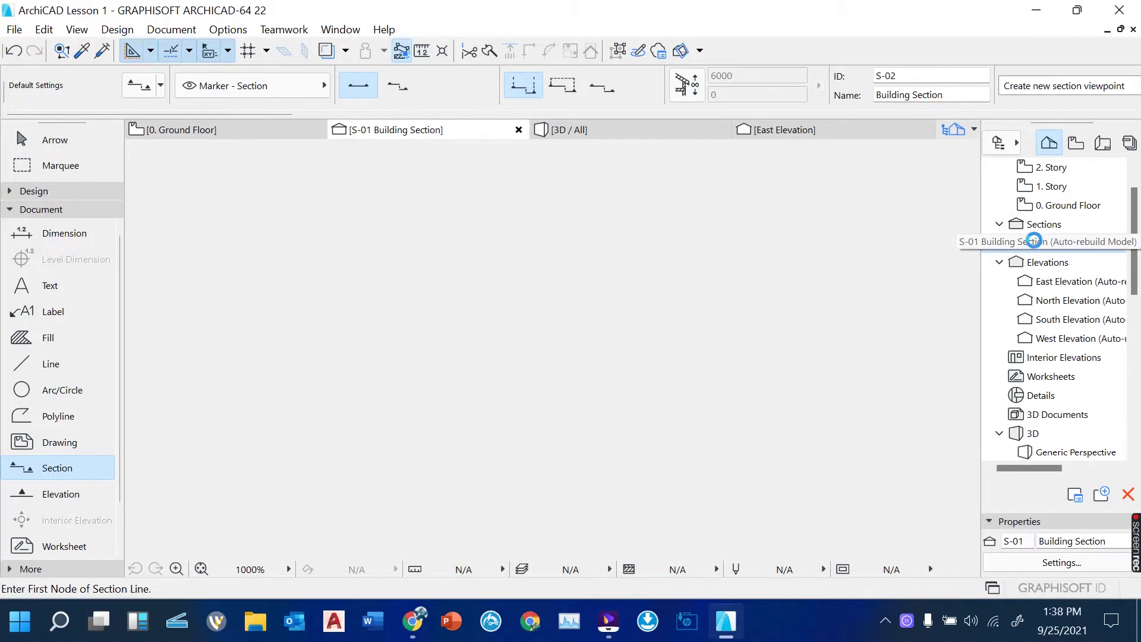
scroll(550, 496, up, 2)
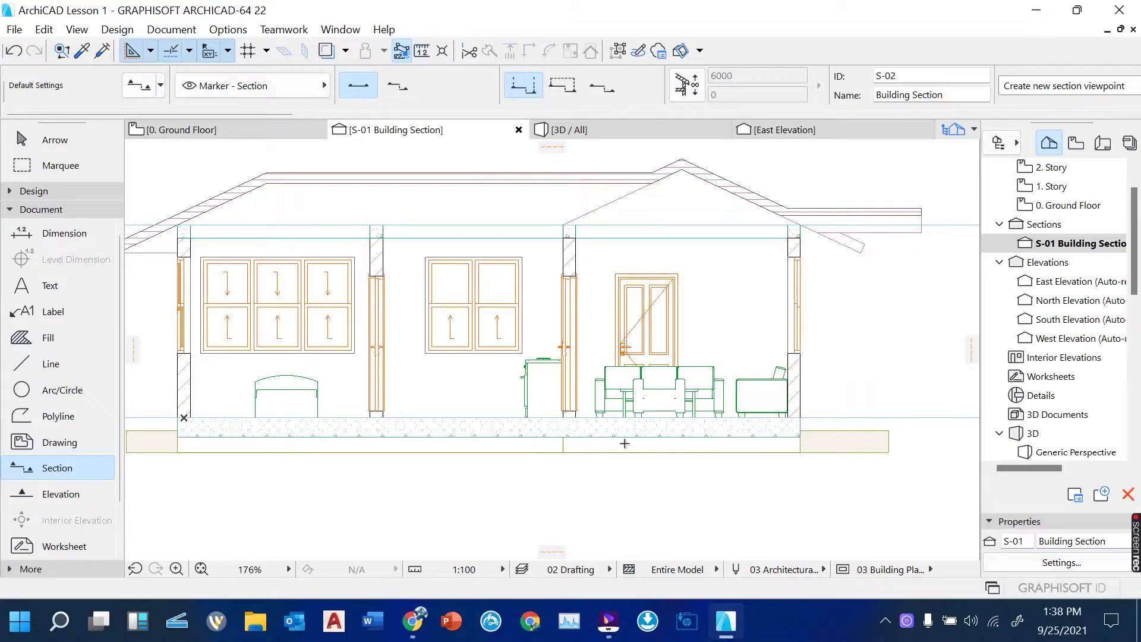
scroll(621, 446, down, 4)
scroll(531, 430, up, 2)
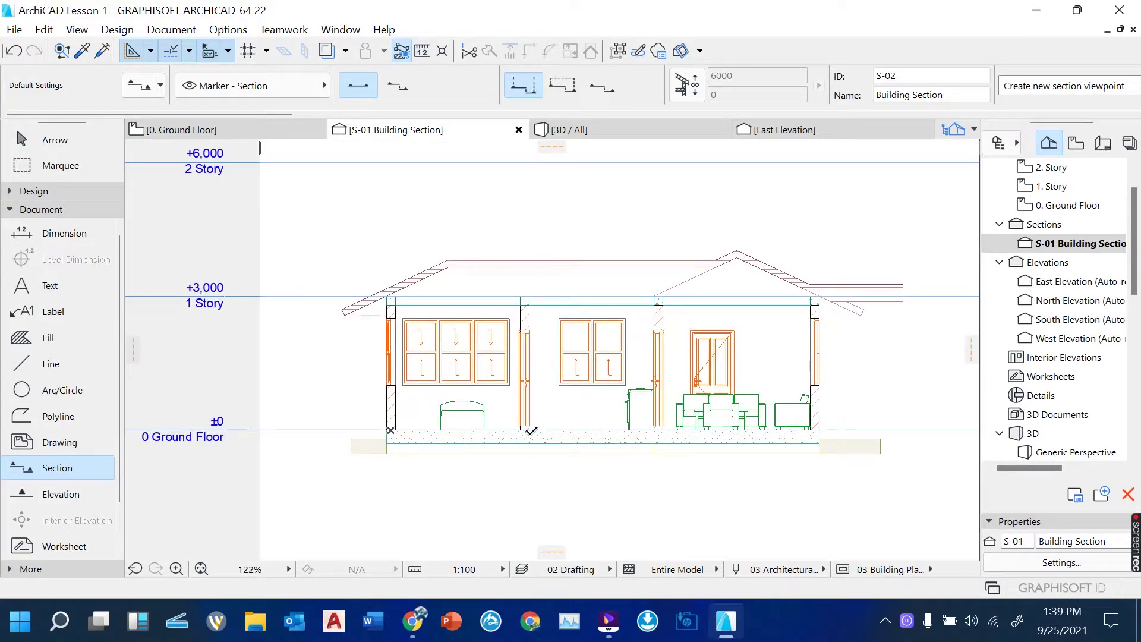
scroll(393, 425, down, 5)
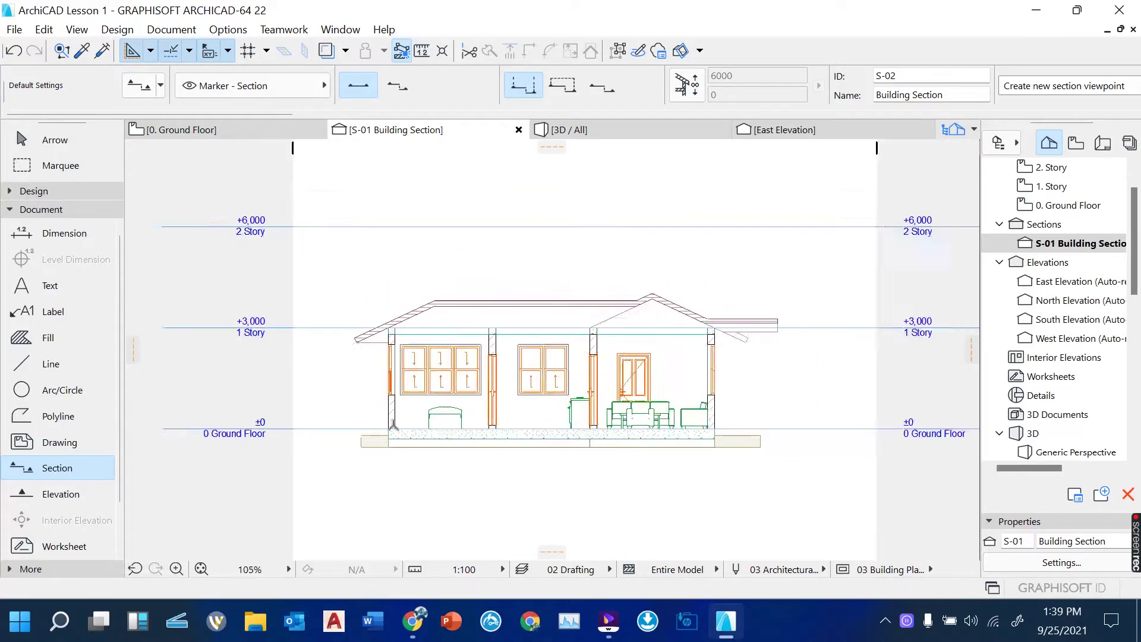
click(174, 129)
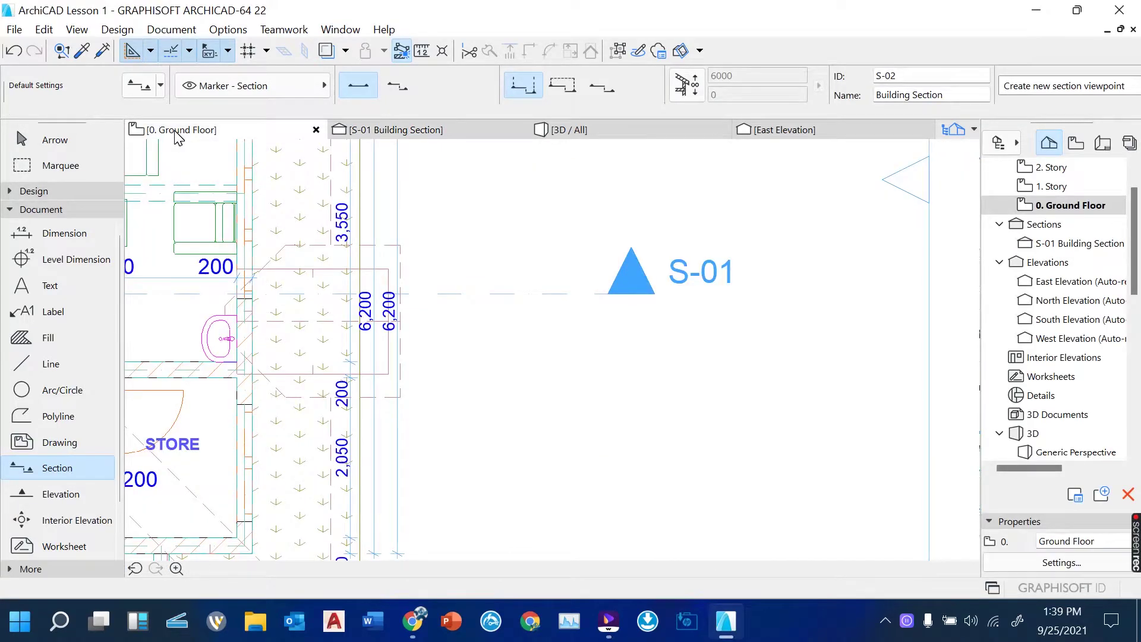
scroll(638, 387, down, 5)
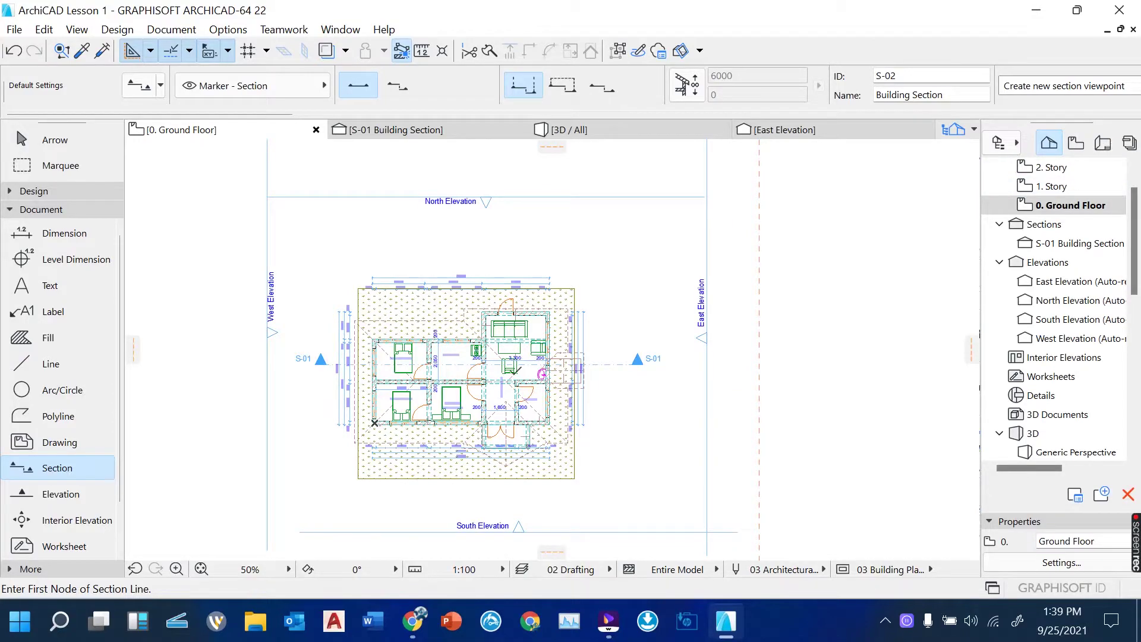
scroll(442, 434, up, 3)
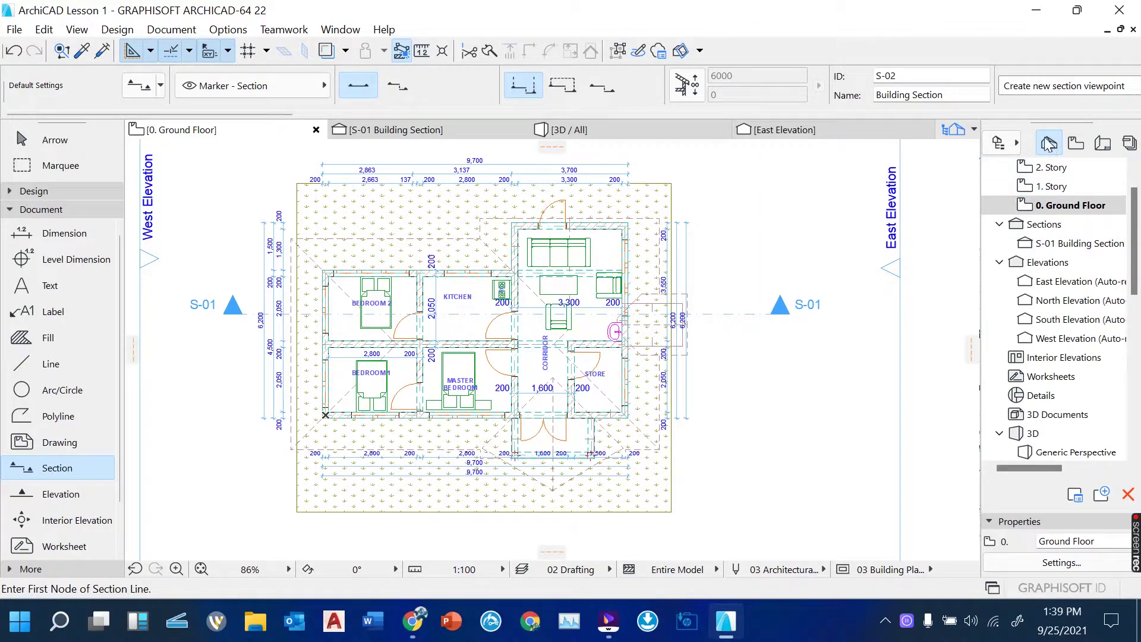
Open the A3 Landscape master layout from the project's layout book to inspect its title block
click(1103, 147)
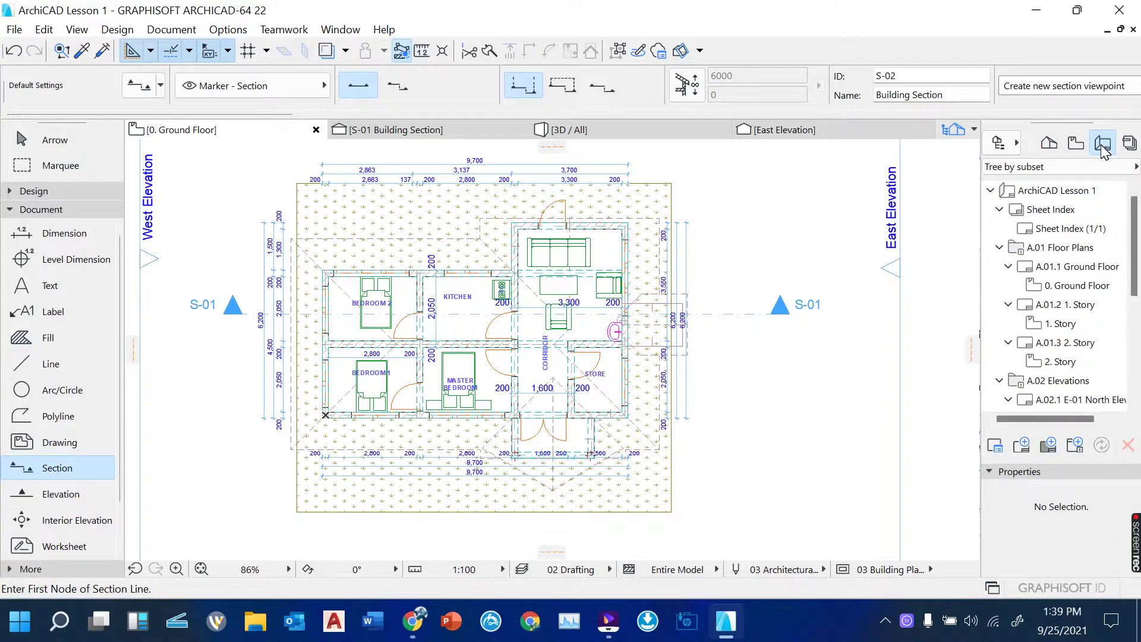
drag(1136, 223, 1137, 324)
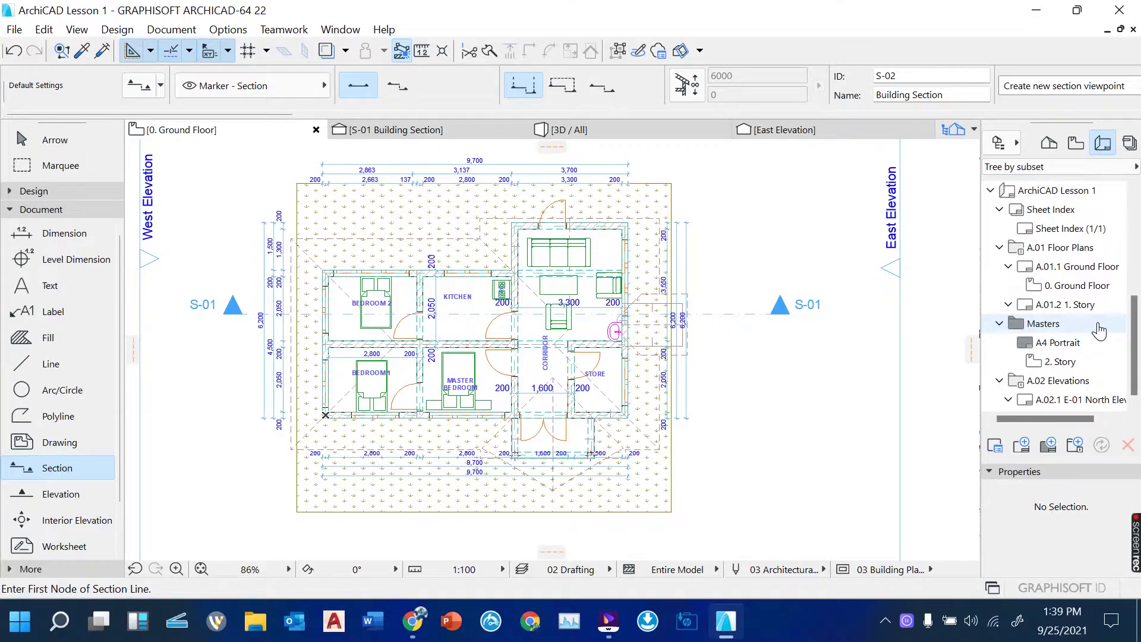
scroll(1099, 331, down, 5)
scroll(1094, 338, down, 2)
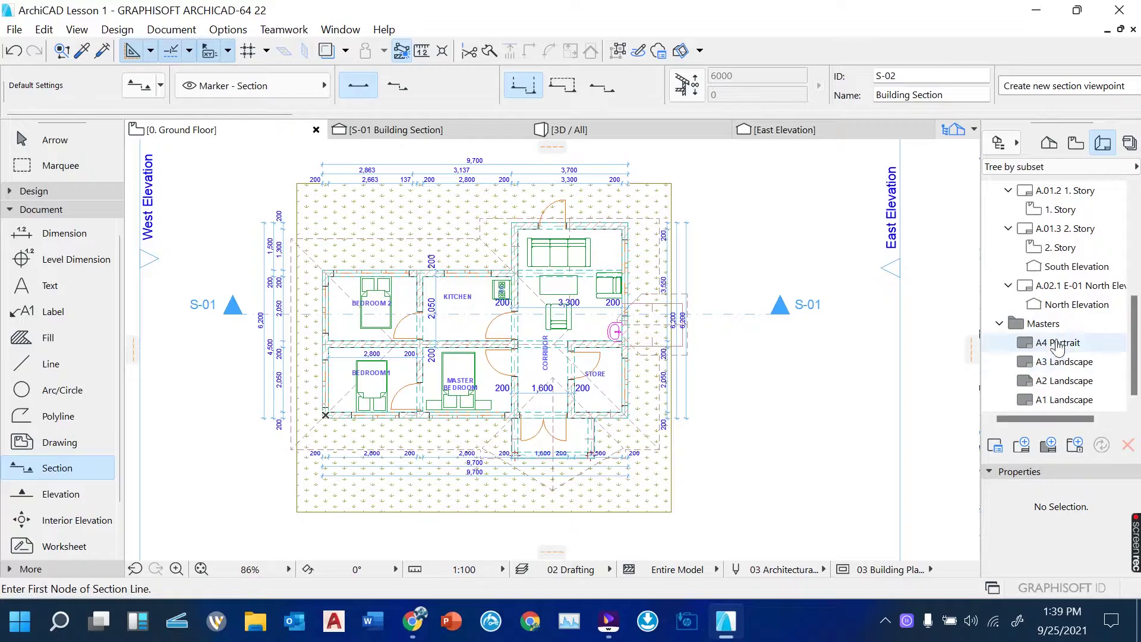
click(1061, 363)
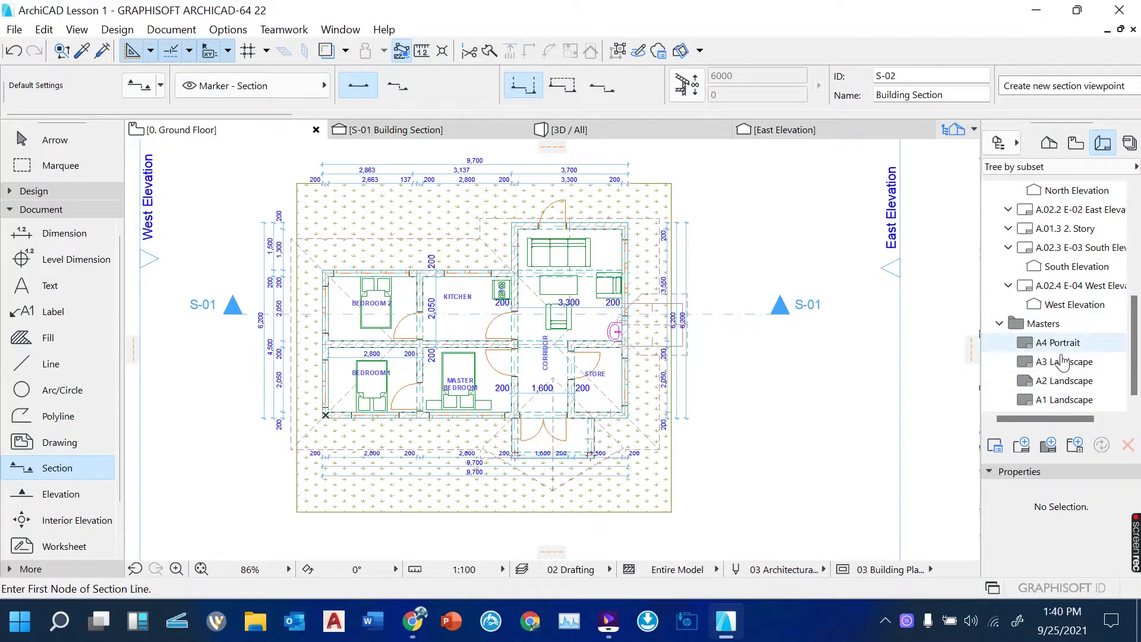
double_click(1064, 365)
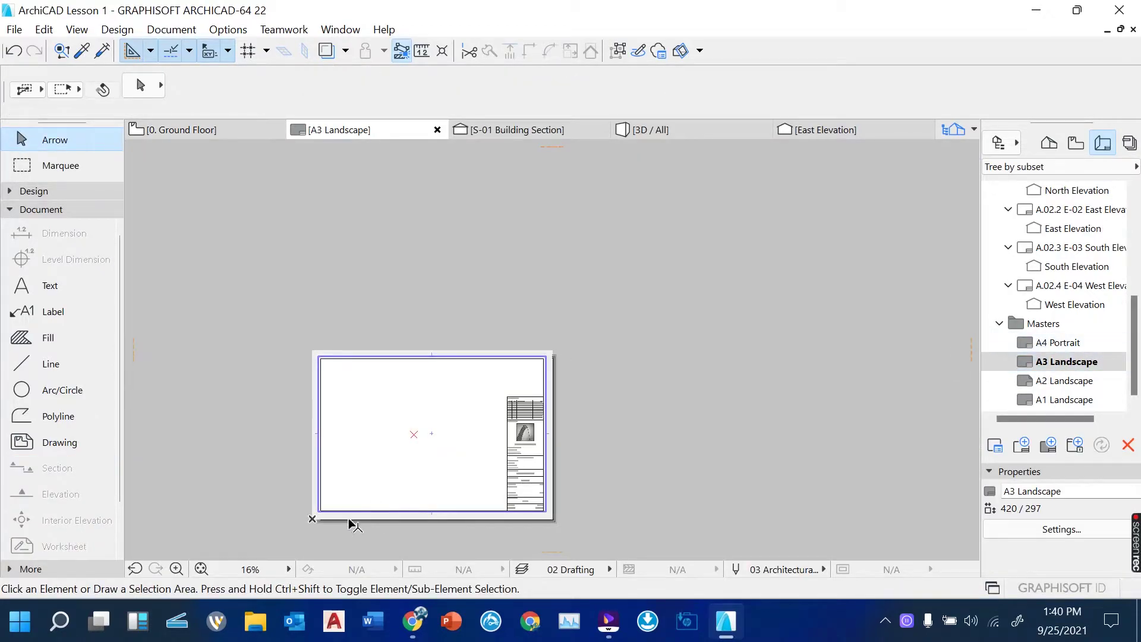
scroll(351, 524, up, 5)
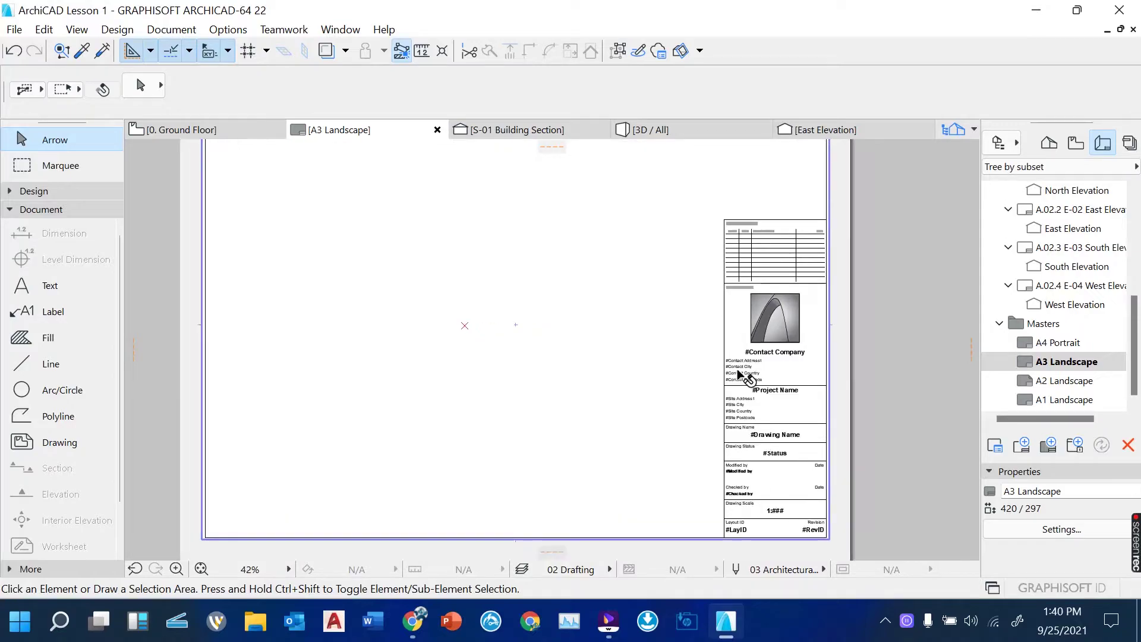
Examine the contact company and project name text blocks in the A3 Landscape title block, leaving their autotext unchanged
scroll(737, 373, up, 4)
scroll(759, 378, down, 2)
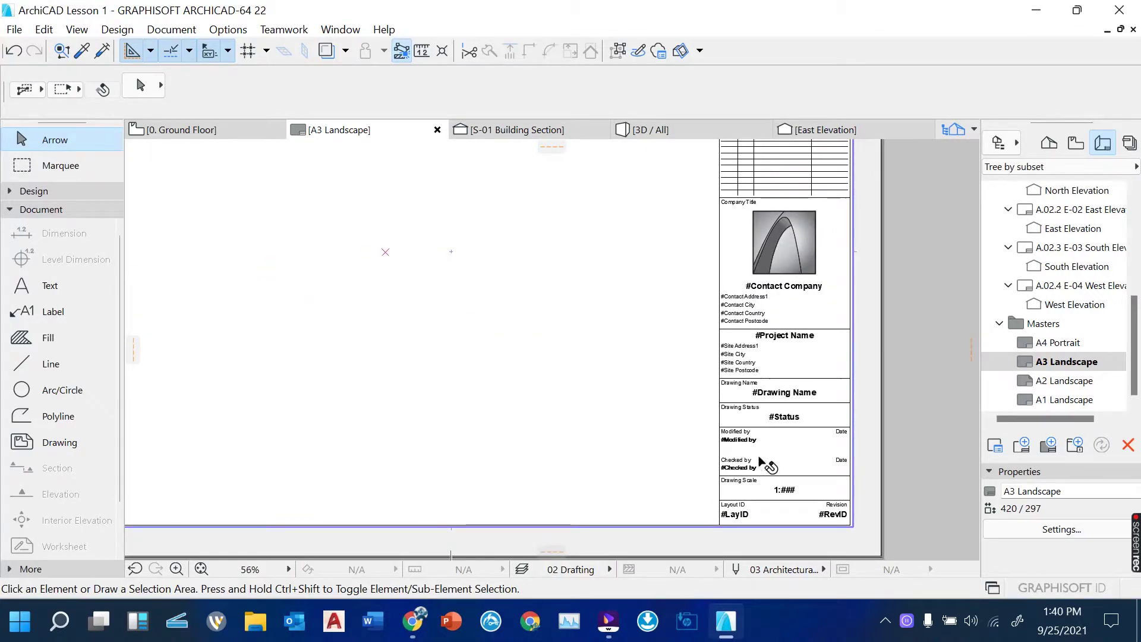
scroll(764, 321, up, 3)
click(752, 282)
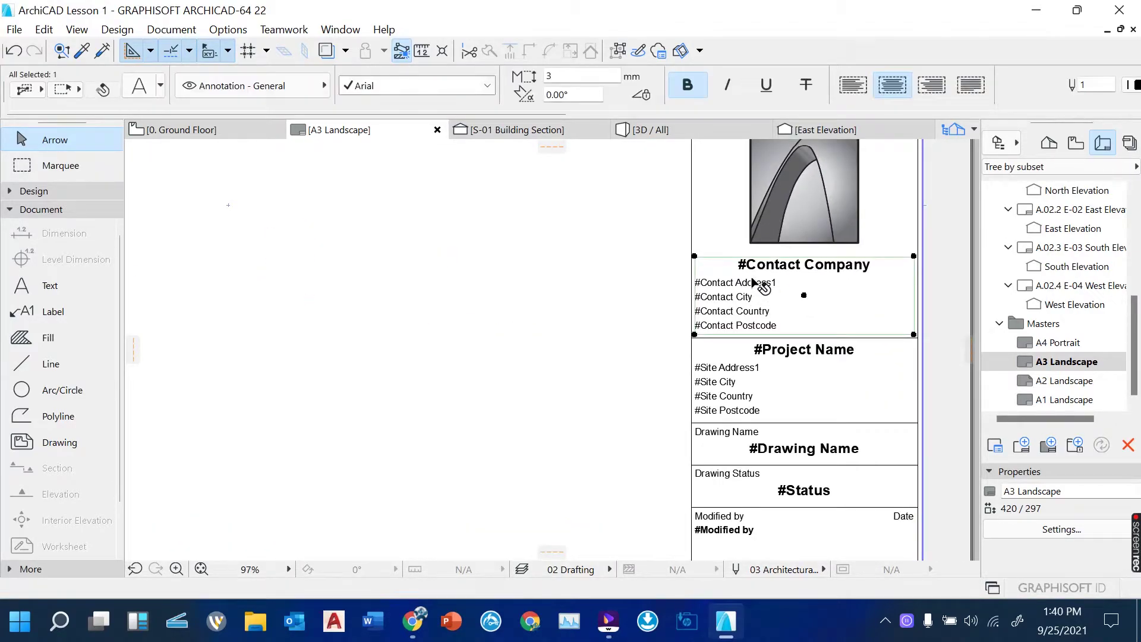
double_click(752, 282)
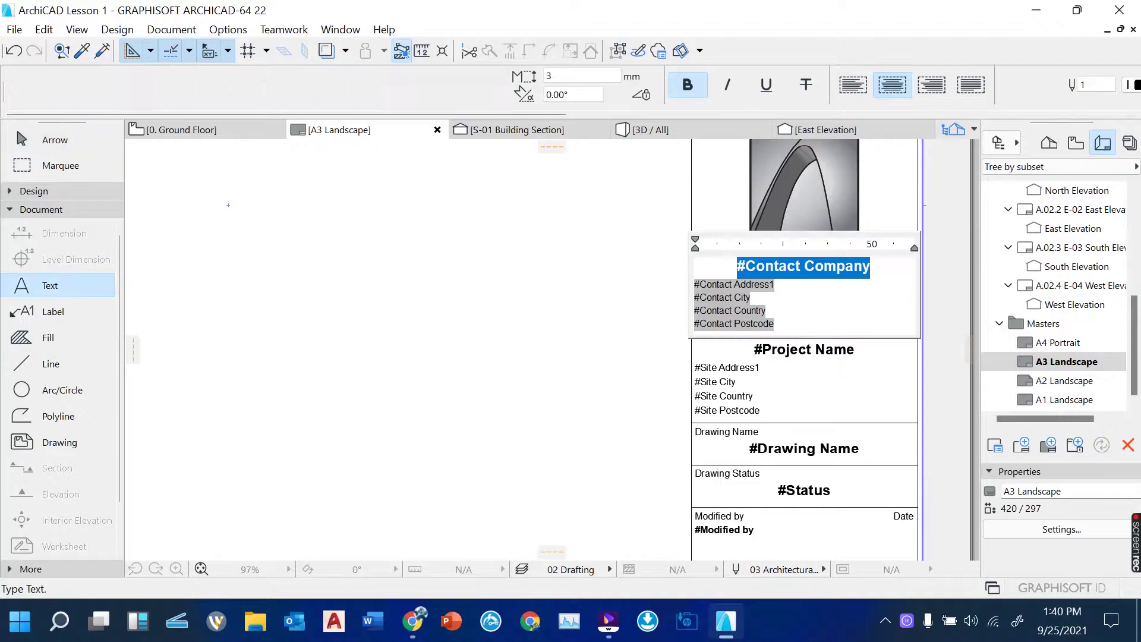
click(661, 293)
click(716, 382)
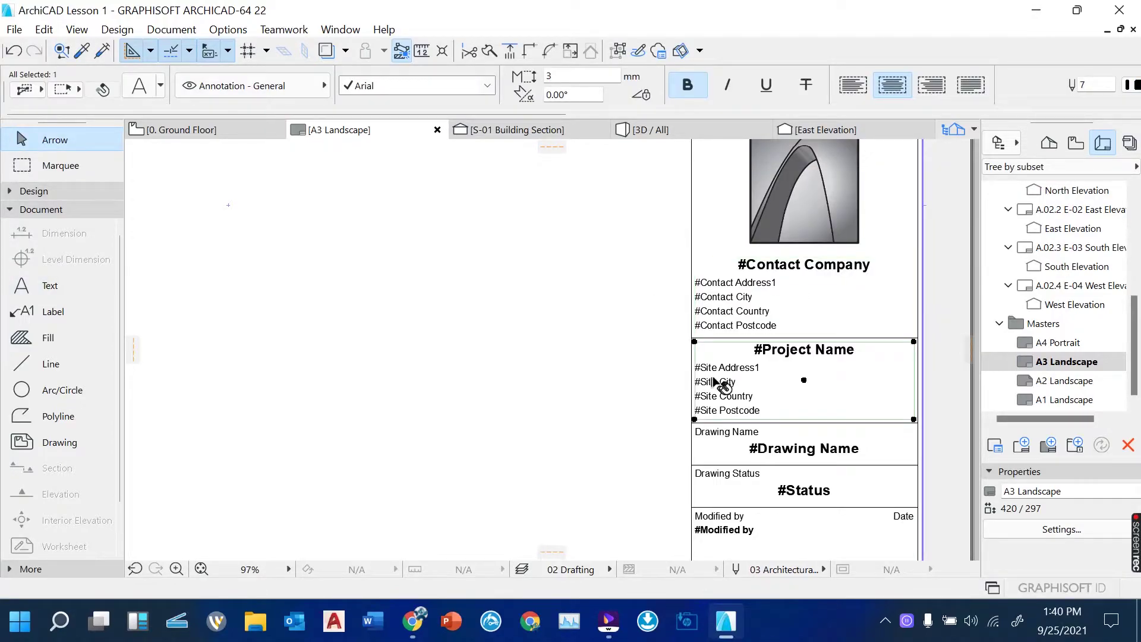
double_click(731, 370)
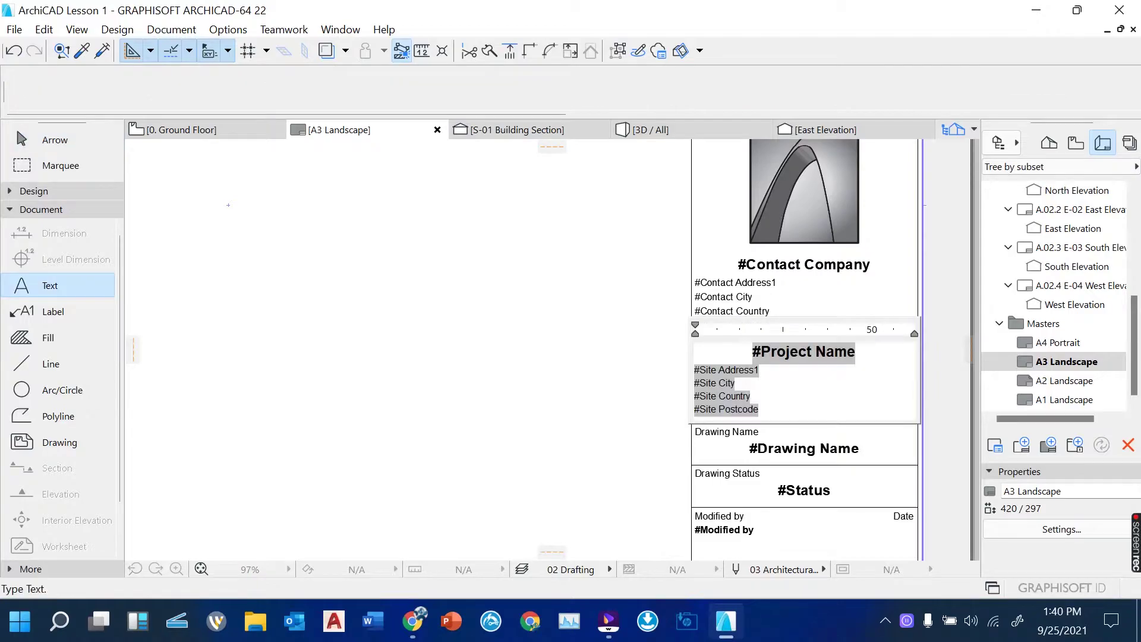
click(646, 351)
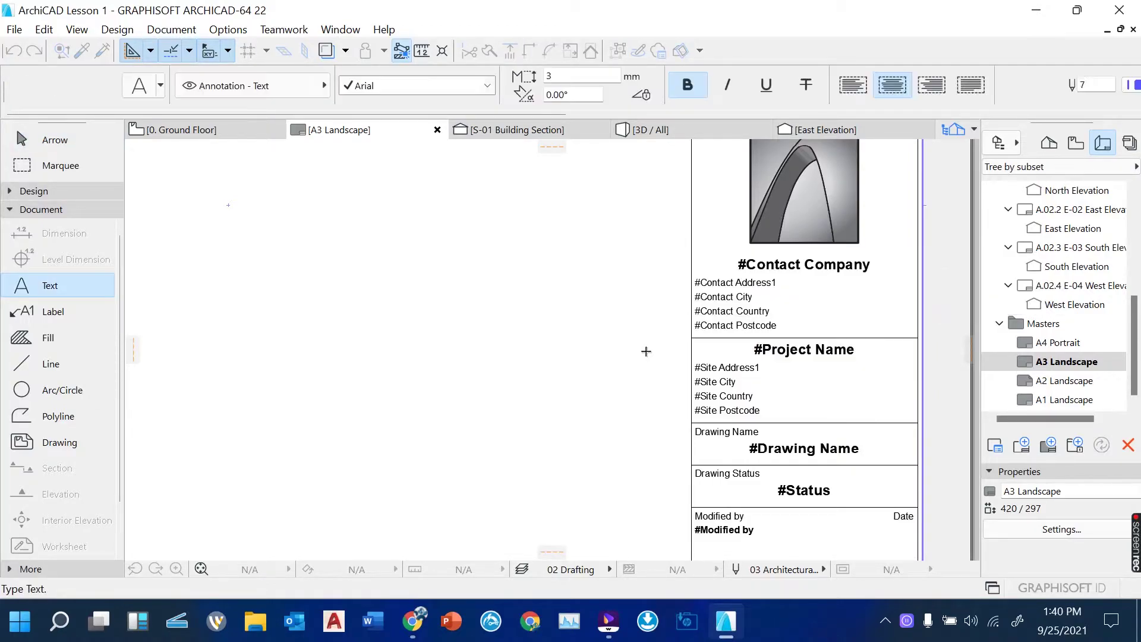
click(675, 362)
Examine the drawing name text block in the title block and view the whole A3 Landscape sheet
click(788, 446)
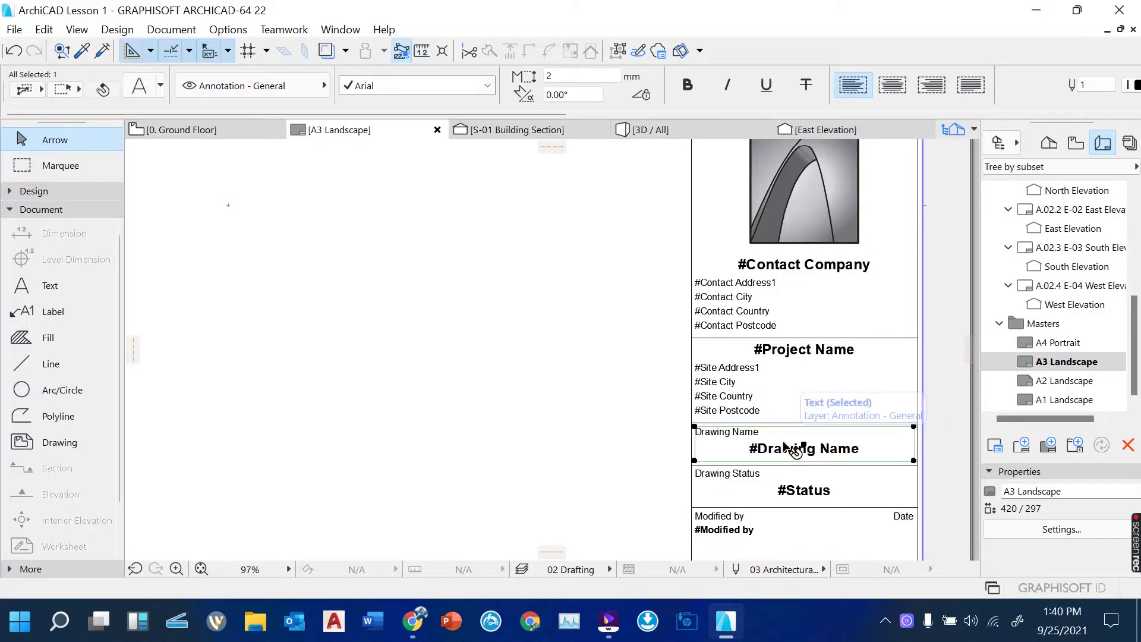
double_click(785, 447)
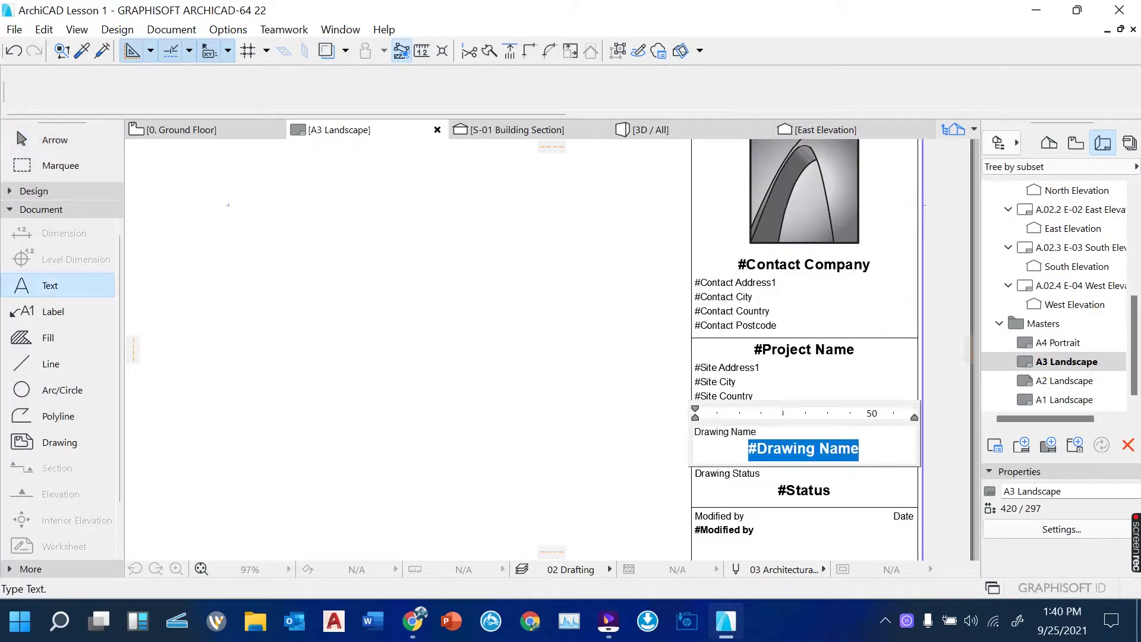
click(637, 402)
scroll(733, 396, down, 3)
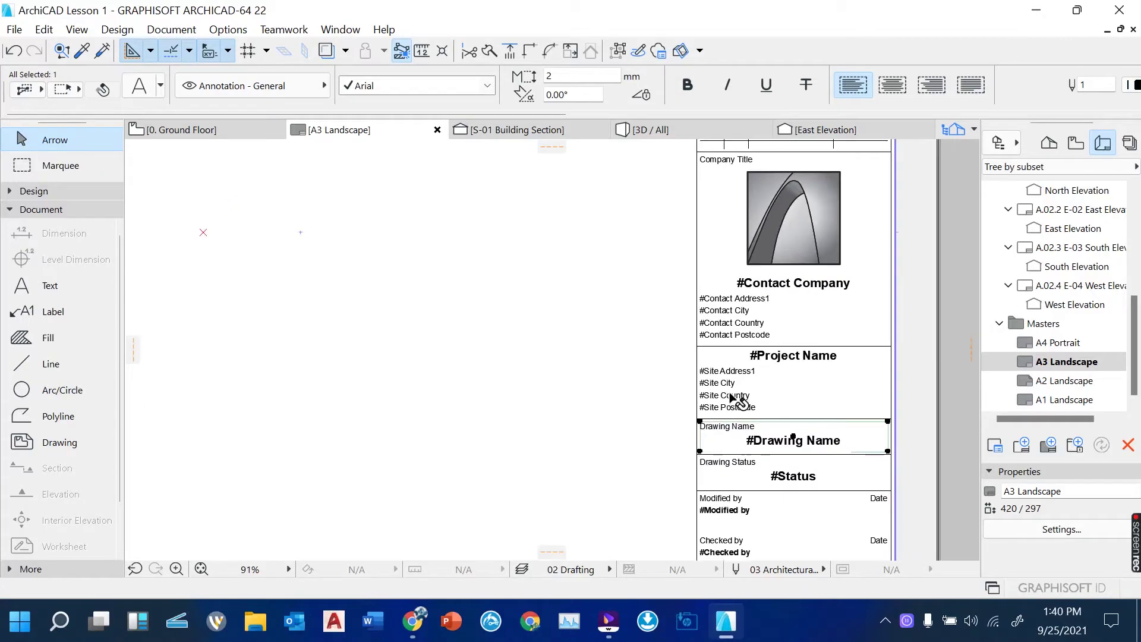
scroll(731, 395, down, 1)
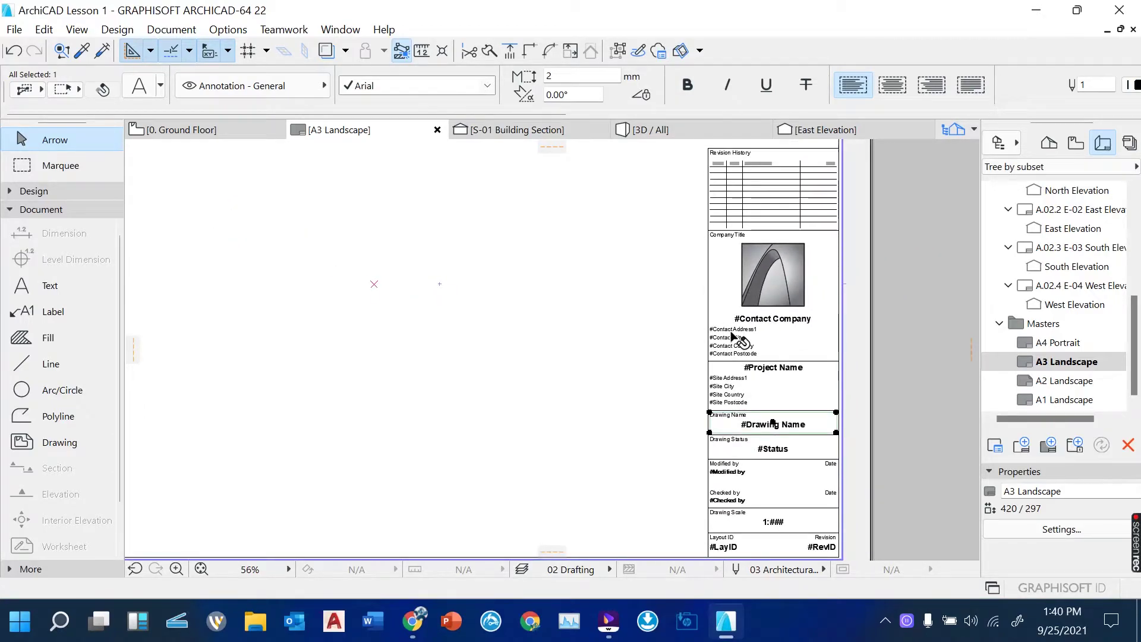
scroll(733, 348, down, 3)
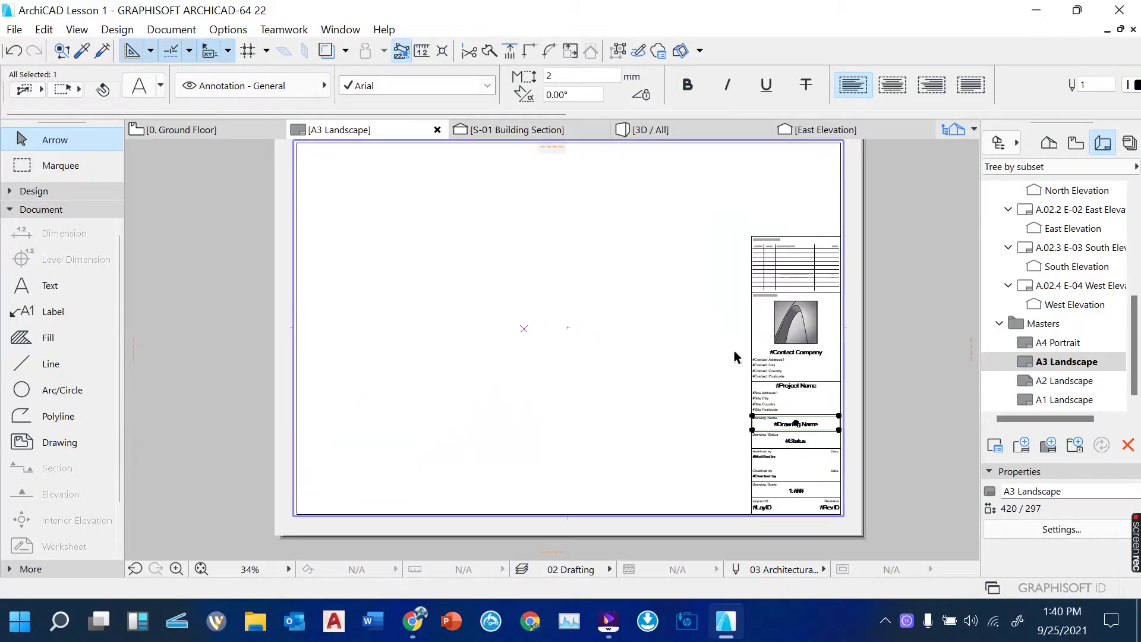
scroll(470, 356, down, 1)
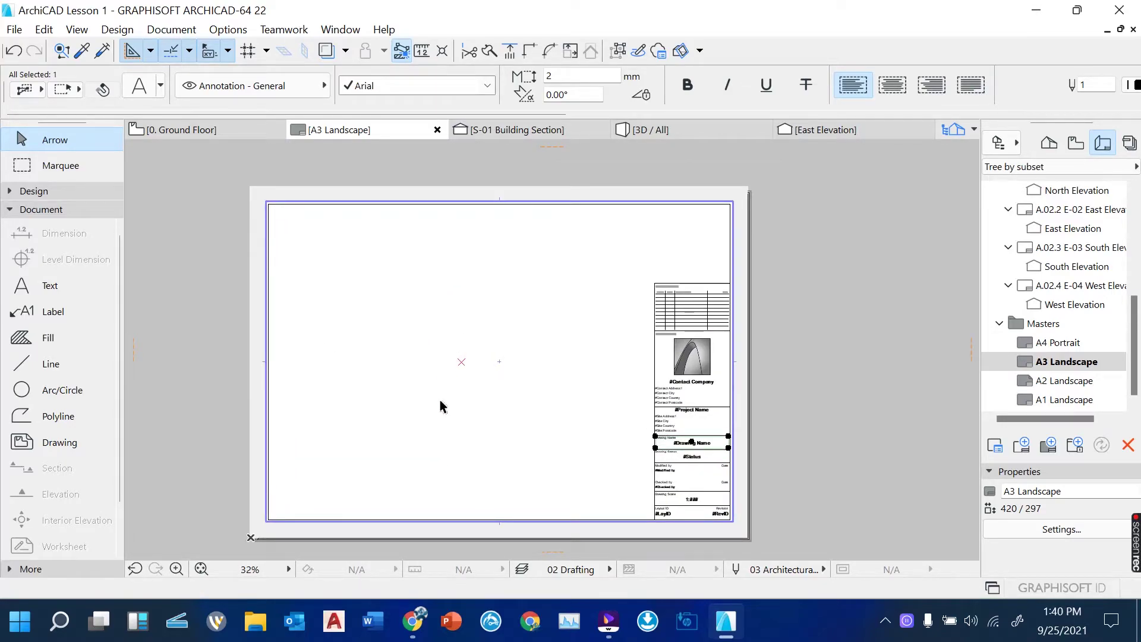
scroll(440, 402, up, 2)
scroll(441, 401, down, 1)
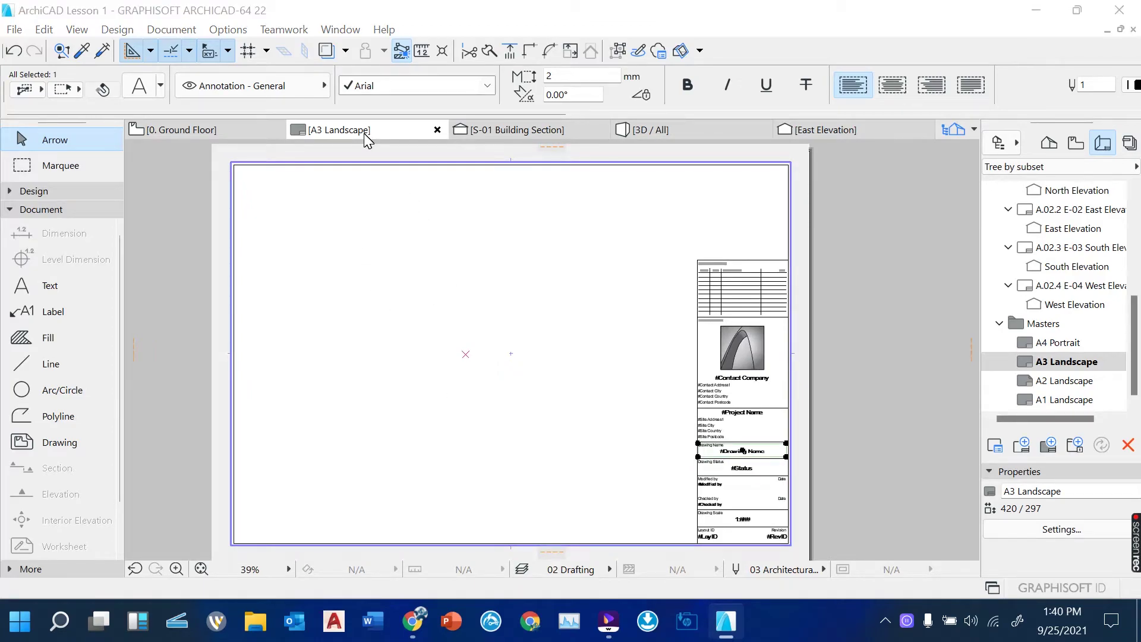
Place the internal Ground Floor plan view as a drawing on the A3 Landscape master layout and check it on the sheet
click(1063, 361)
right_click(426, 258)
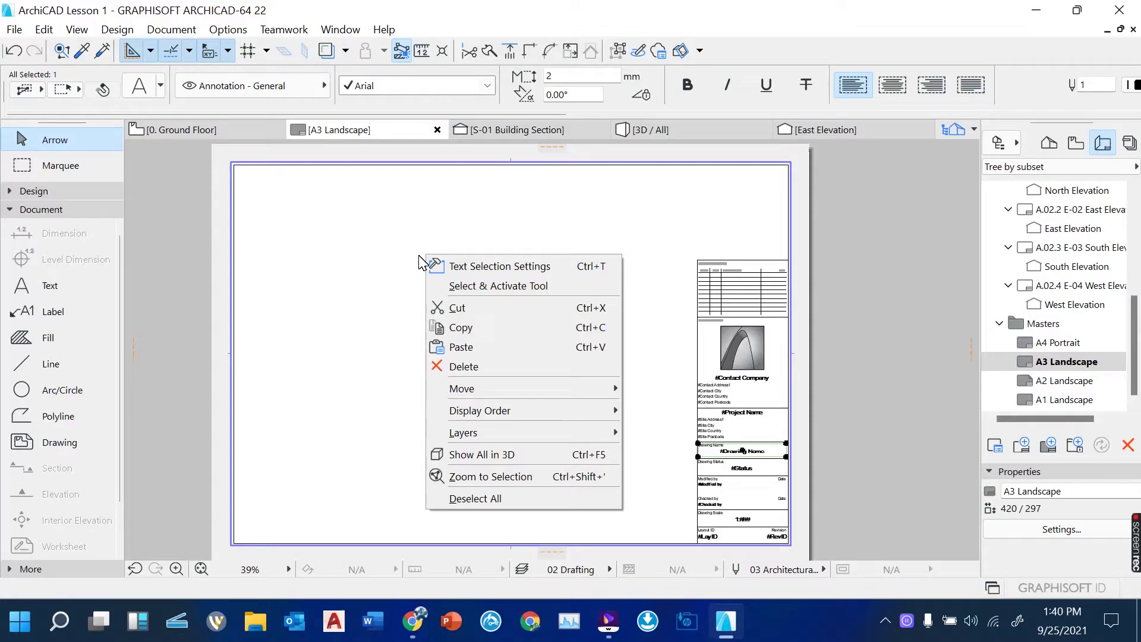
click(414, 286)
right_click(410, 260)
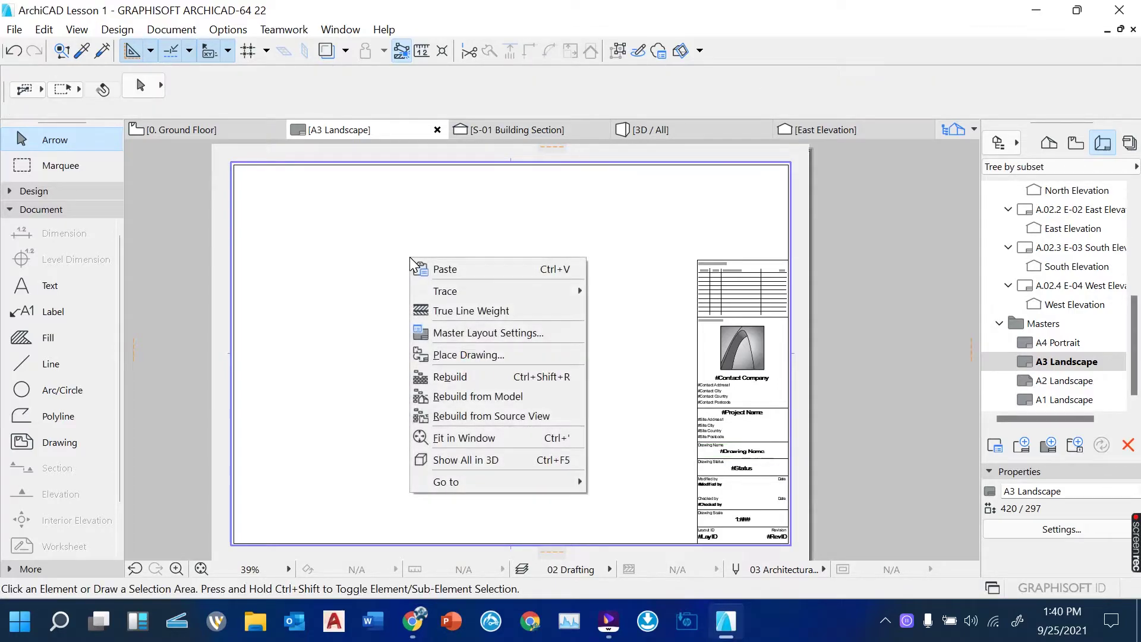
click(477, 356)
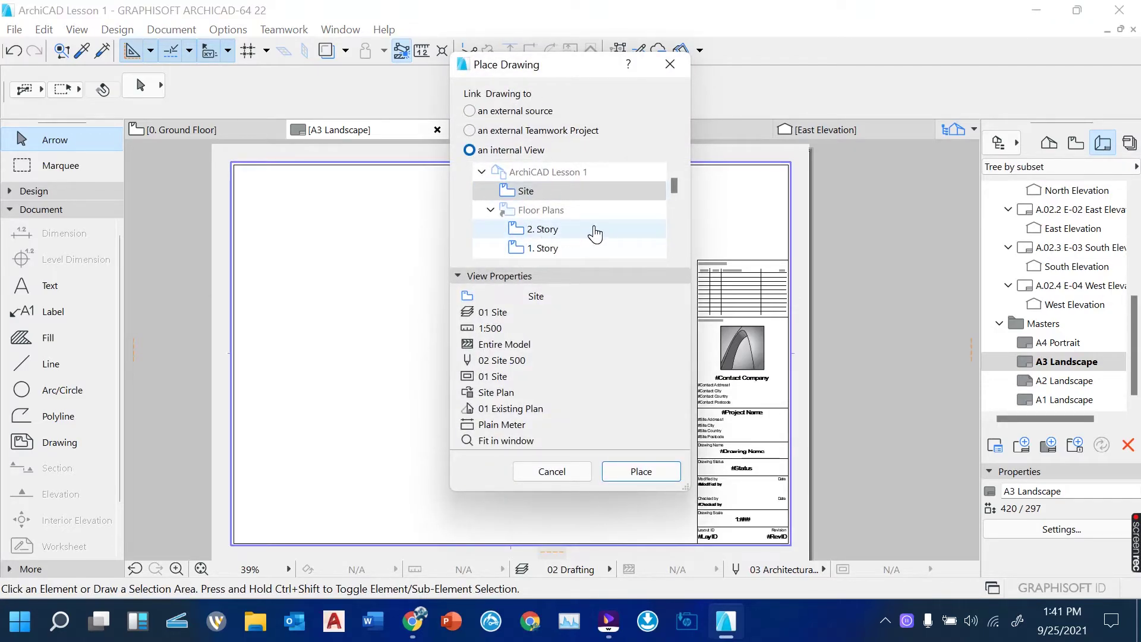
scroll(589, 231, down, 1)
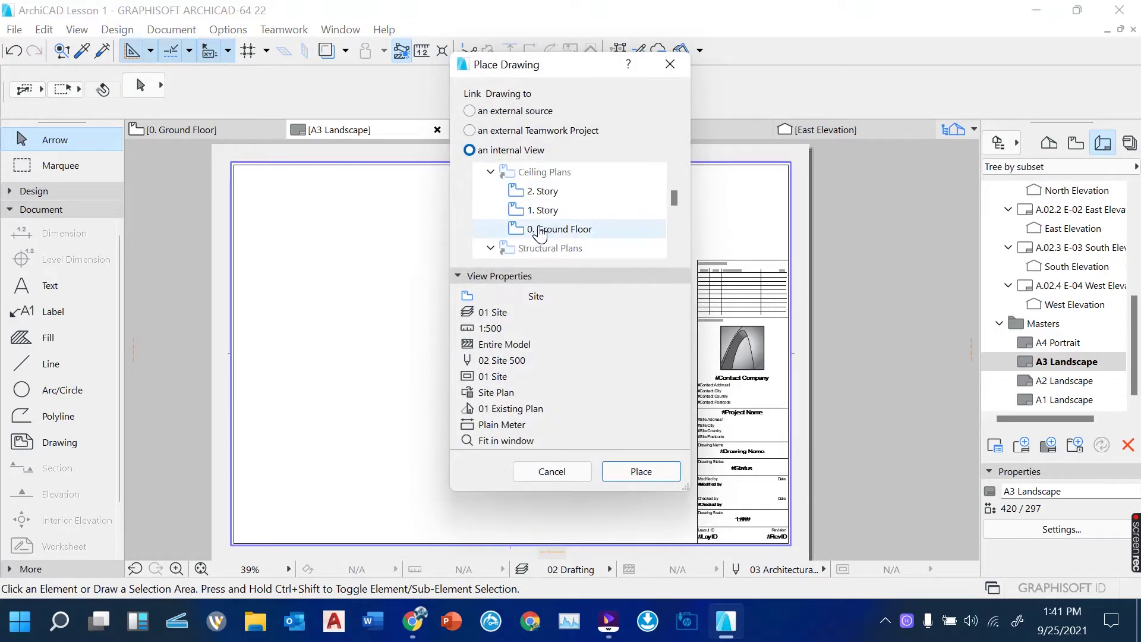
scroll(547, 230, up, 1)
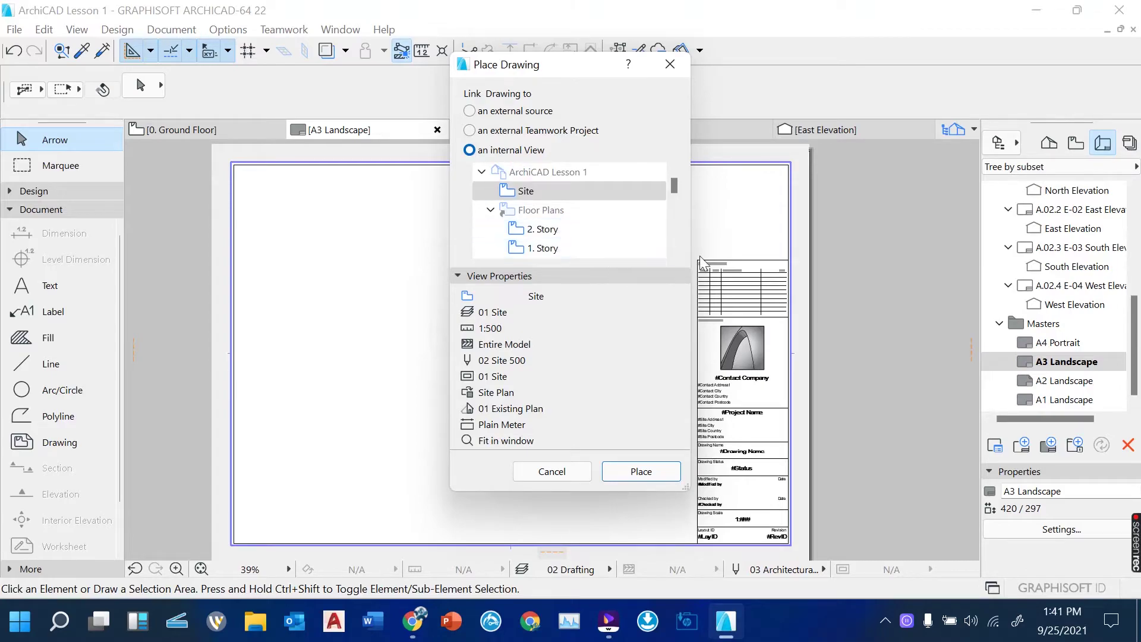
drag(675, 187, 677, 195)
click(591, 190)
click(640, 471)
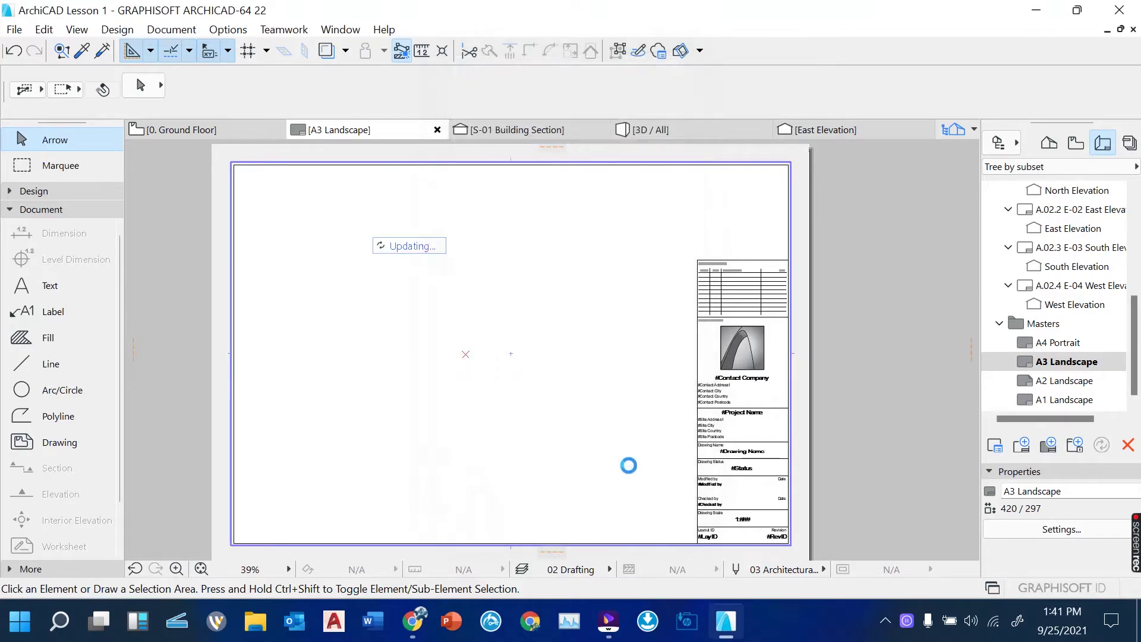
scroll(552, 410, down, 2)
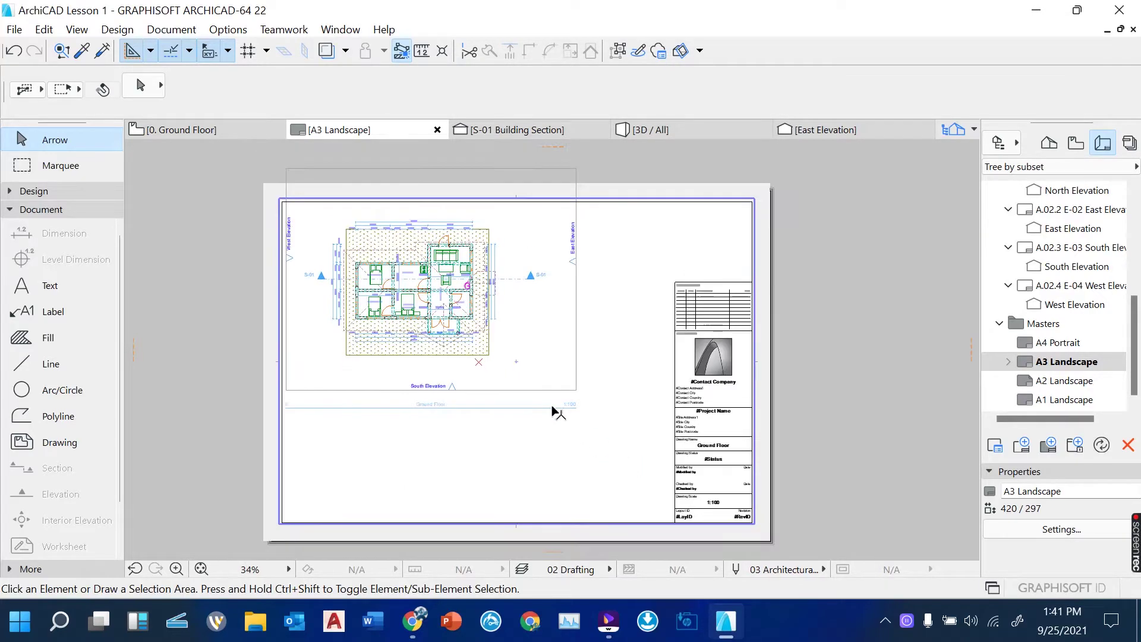
scroll(471, 319, up, 2)
scroll(429, 236, up, 3)
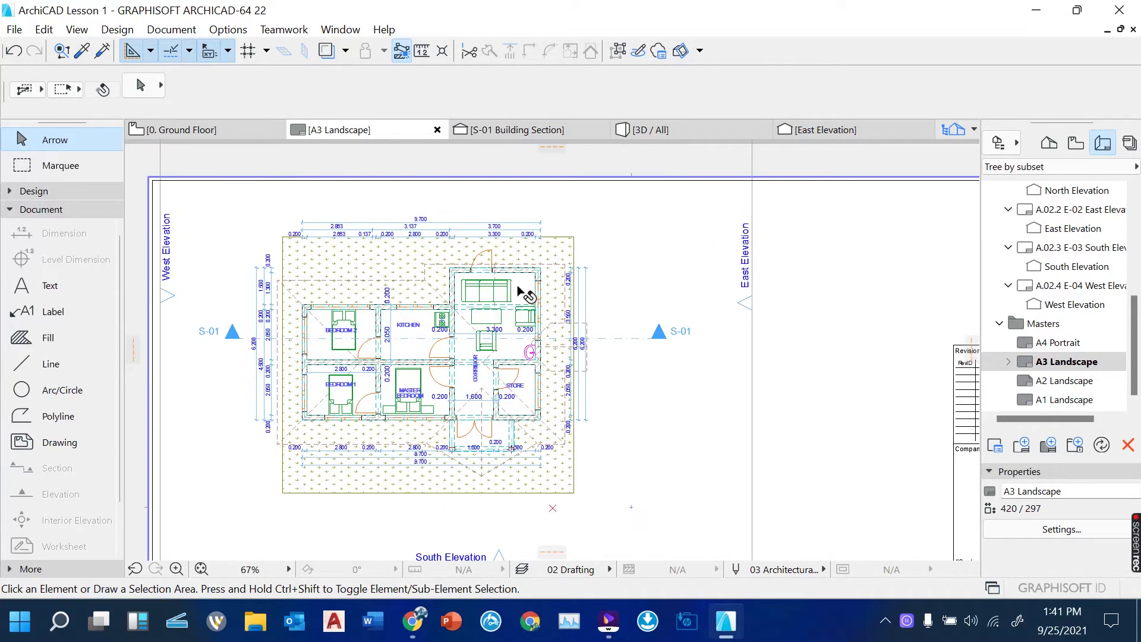
scroll(523, 314, down, 5)
scroll(549, 306, up, 1)
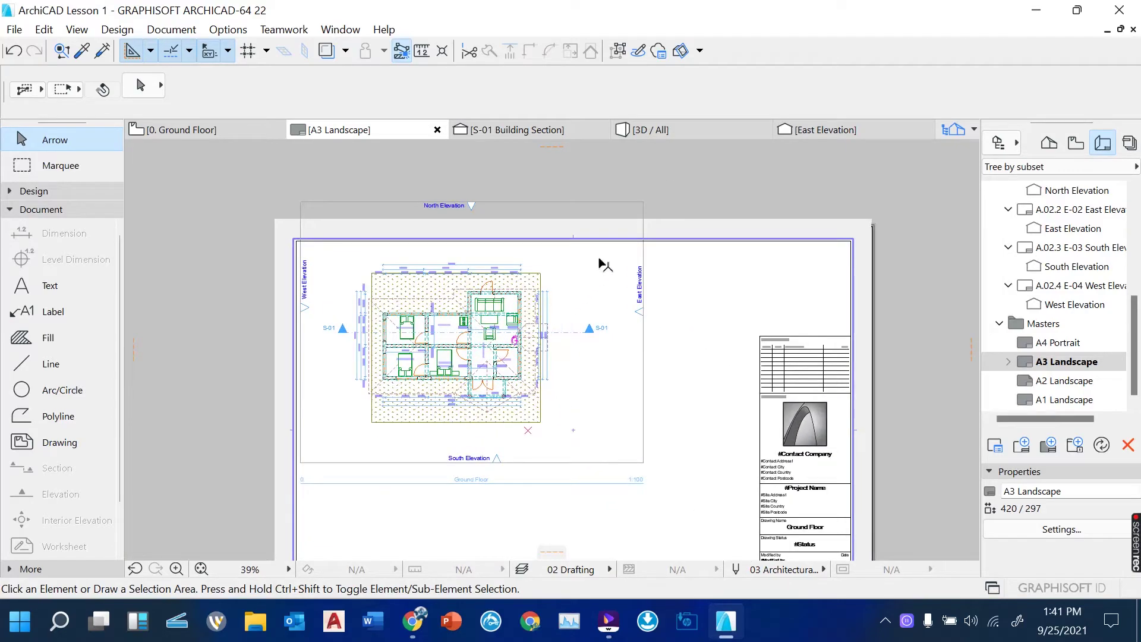
Try to crop the placed Ground Floor drawing by repositioning the lower corner nodes of its frame
click(642, 202)
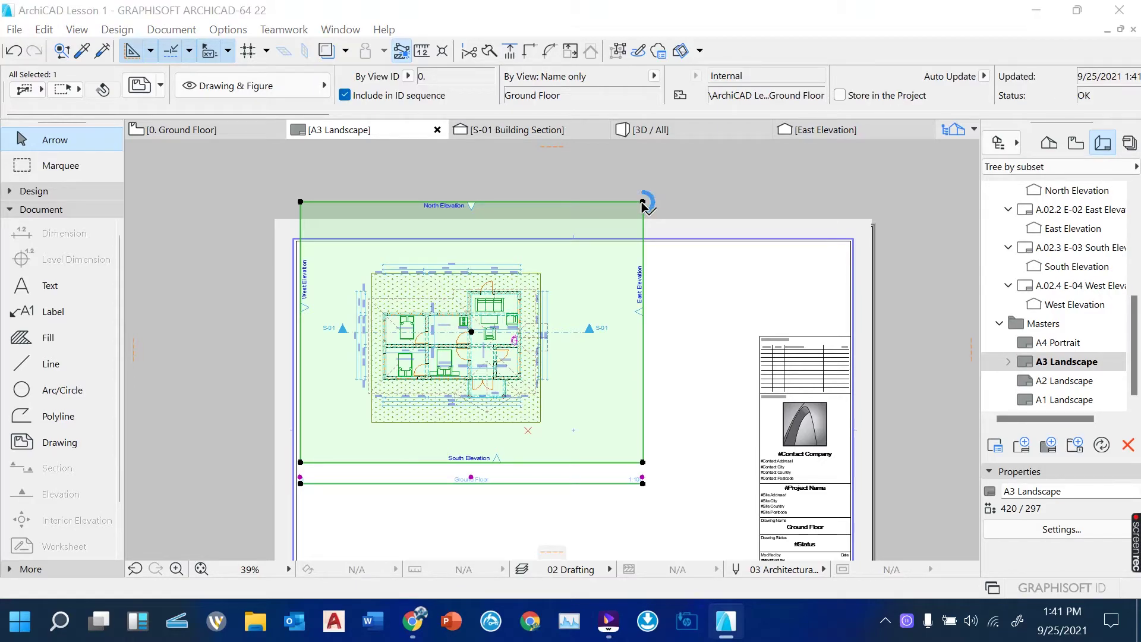
click(642, 462)
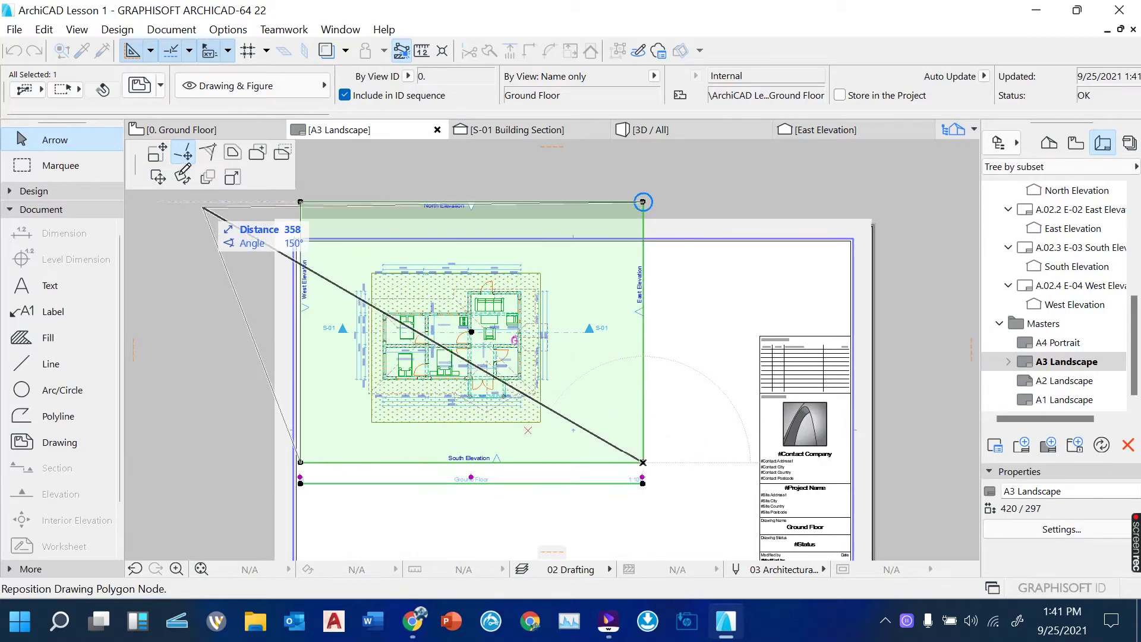
click(161, 155)
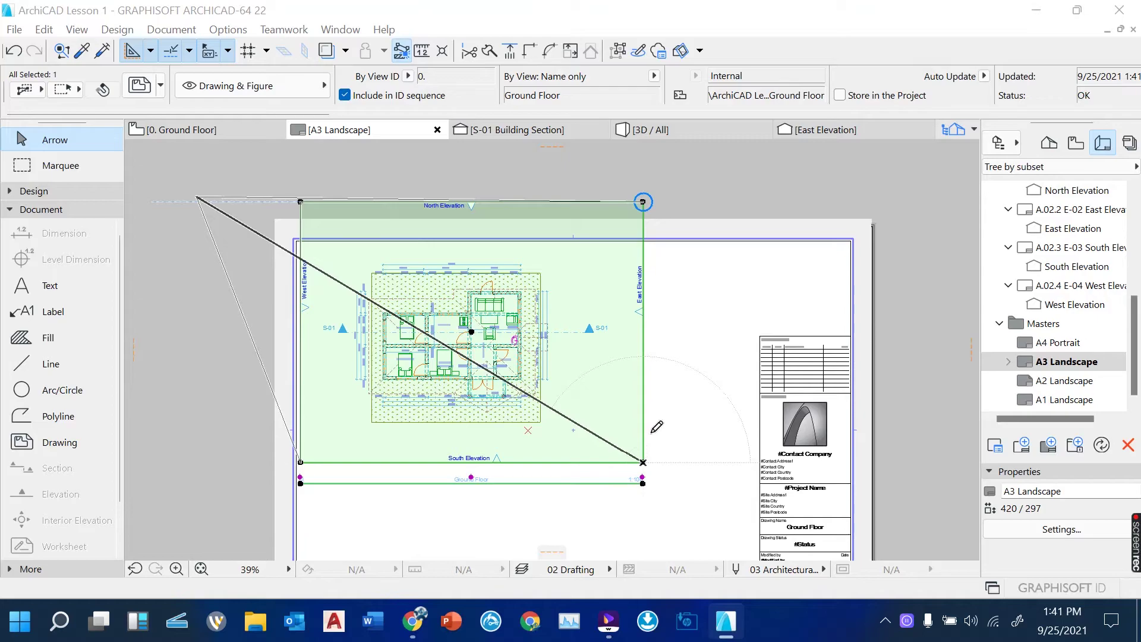
key(Escape)
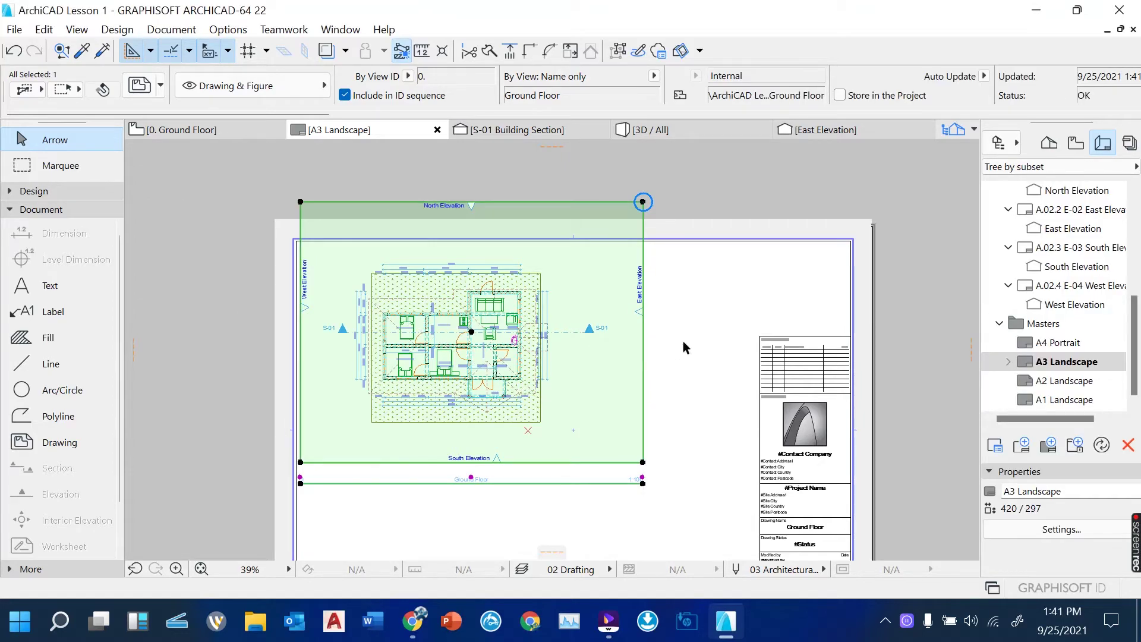
click(644, 463)
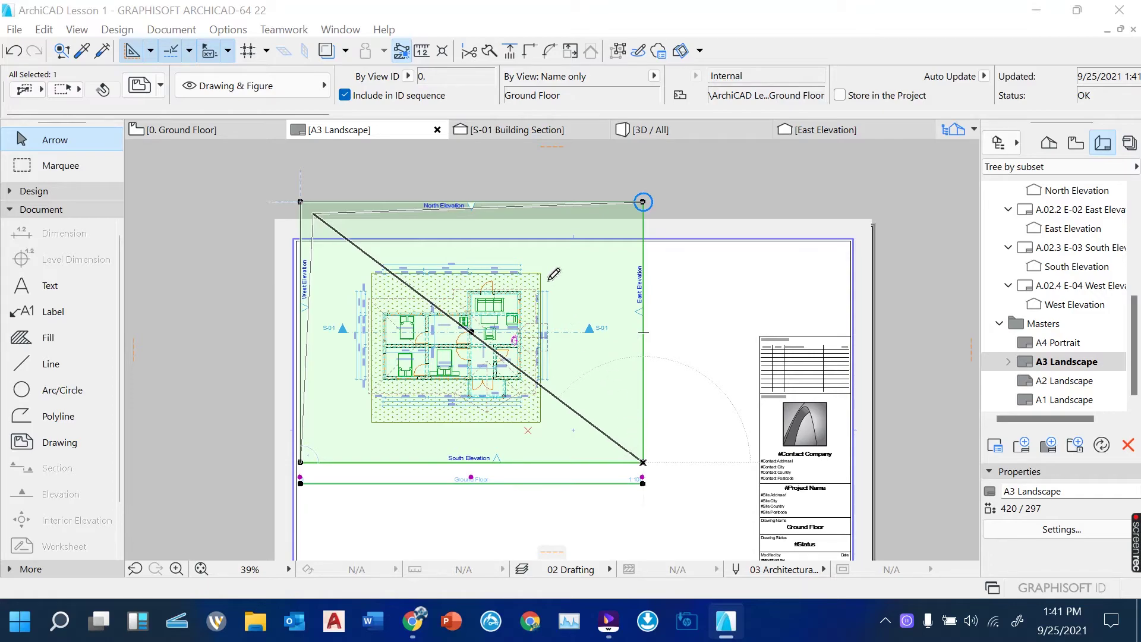
click(642, 461)
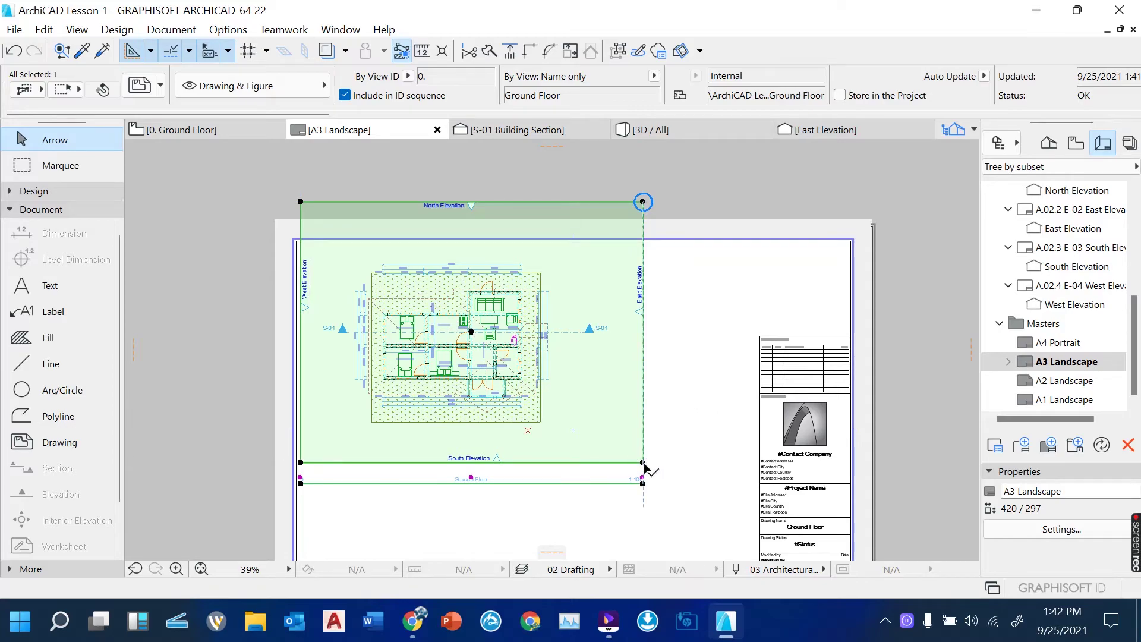
click(643, 461)
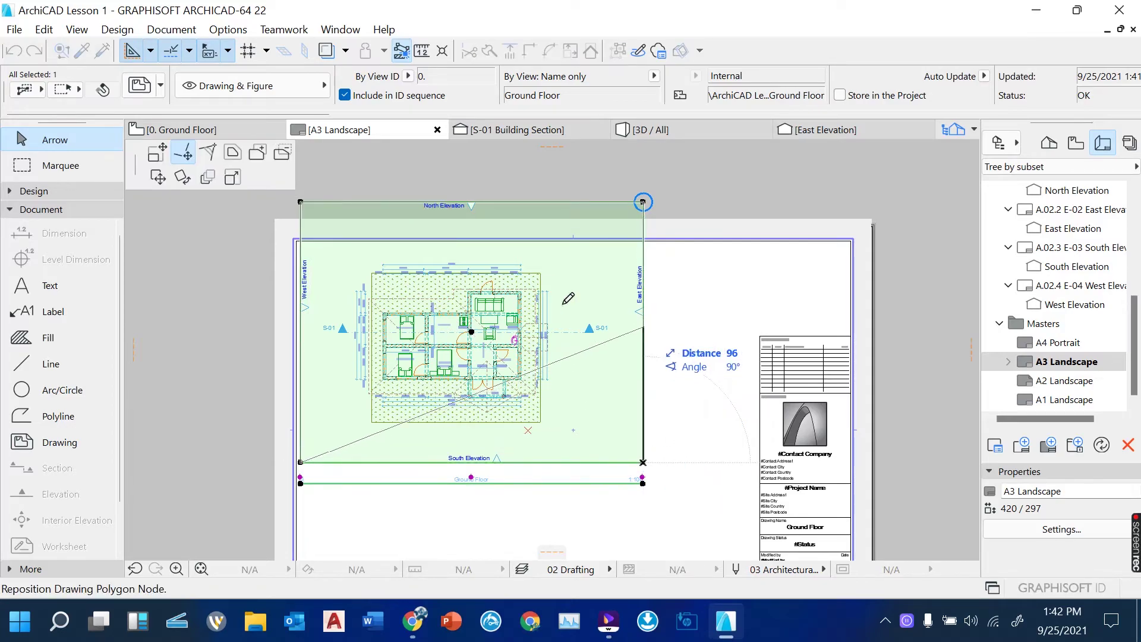
click(155, 155)
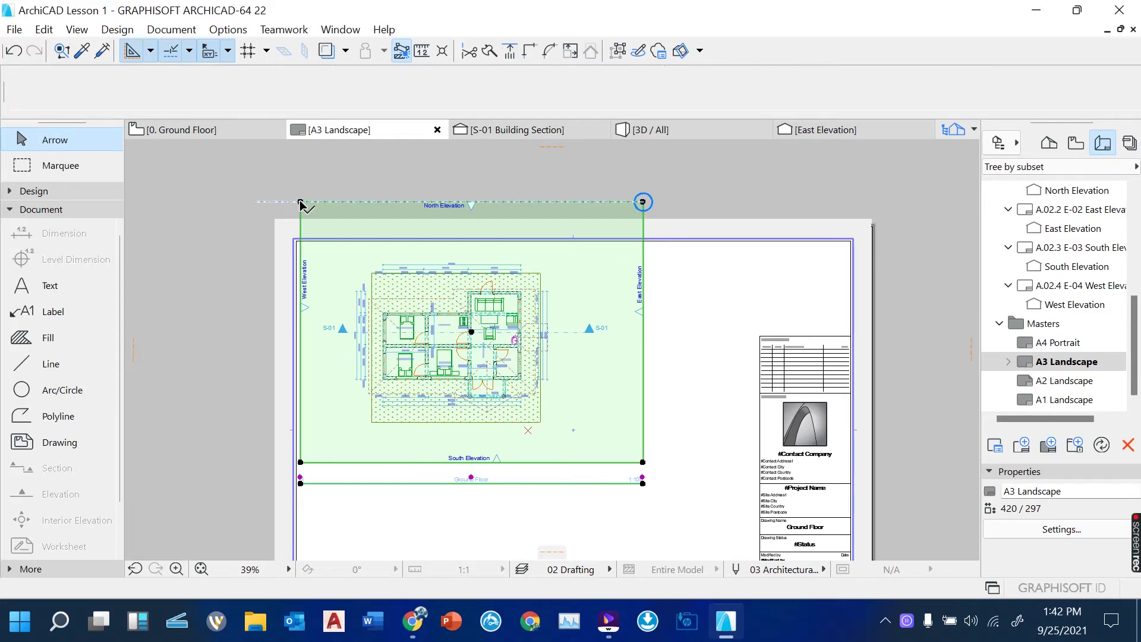
click(300, 203)
key(Escape)
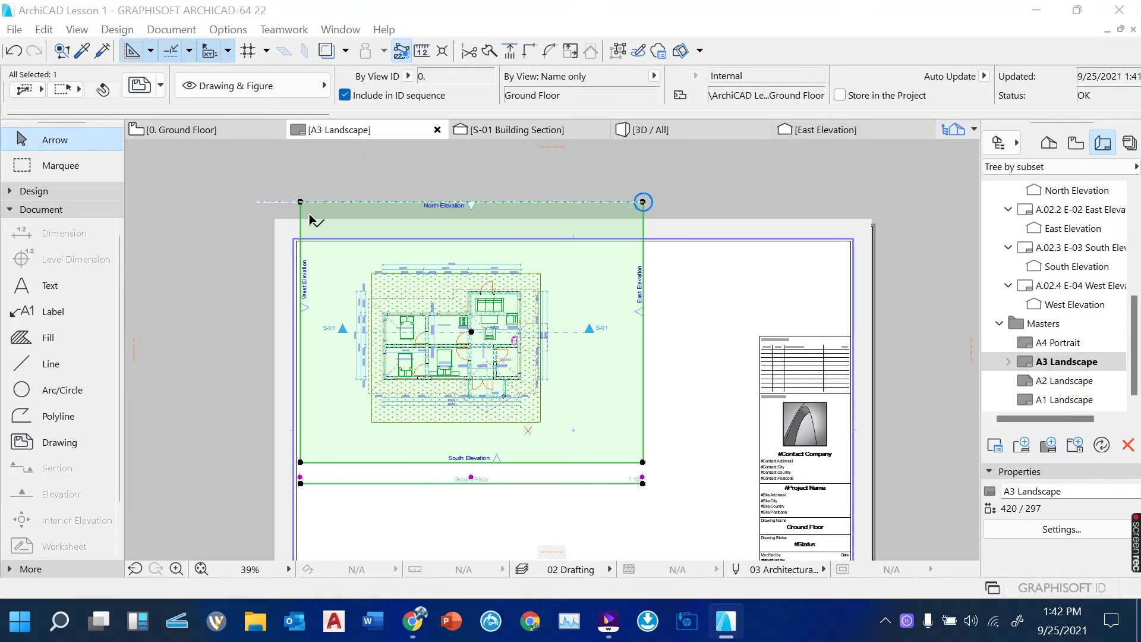
click(301, 463)
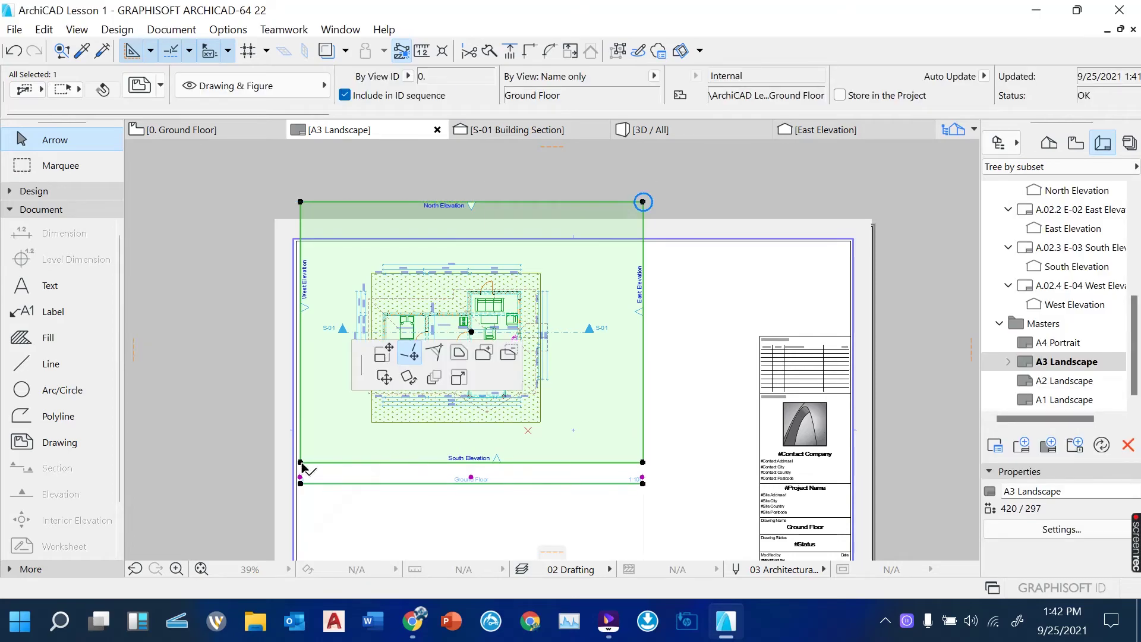
key(Escape)
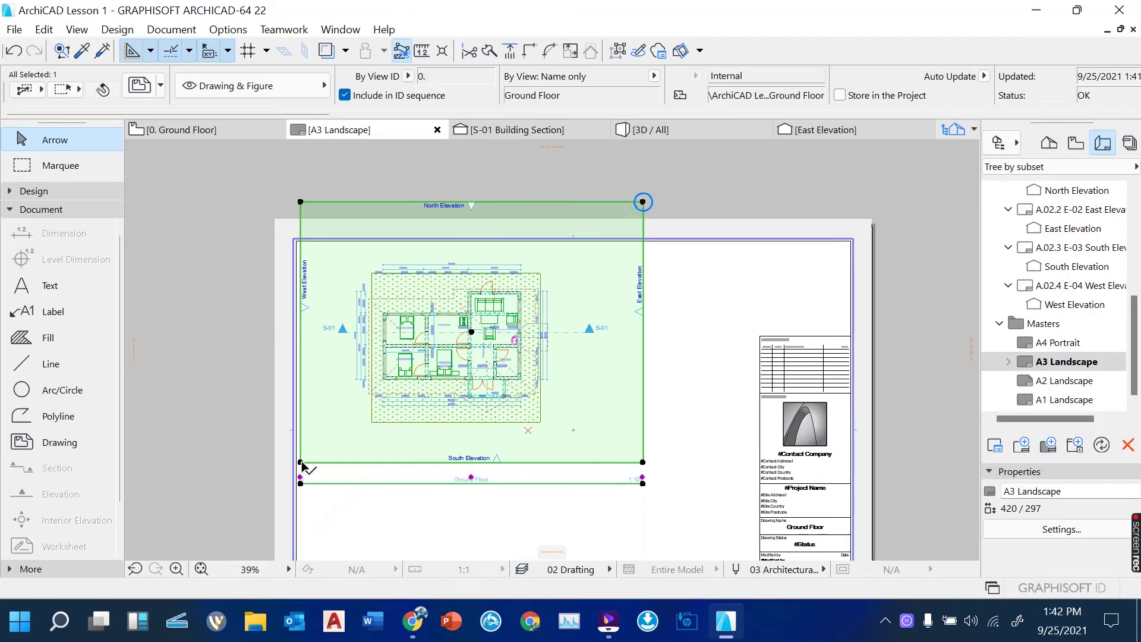
click(301, 462)
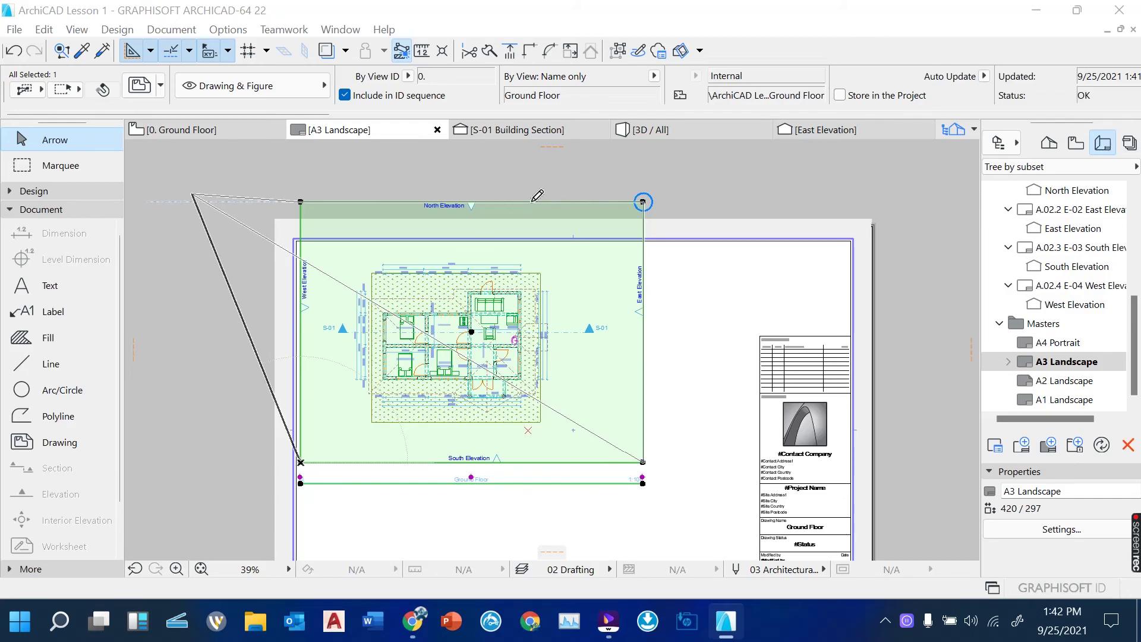
click(906, 621)
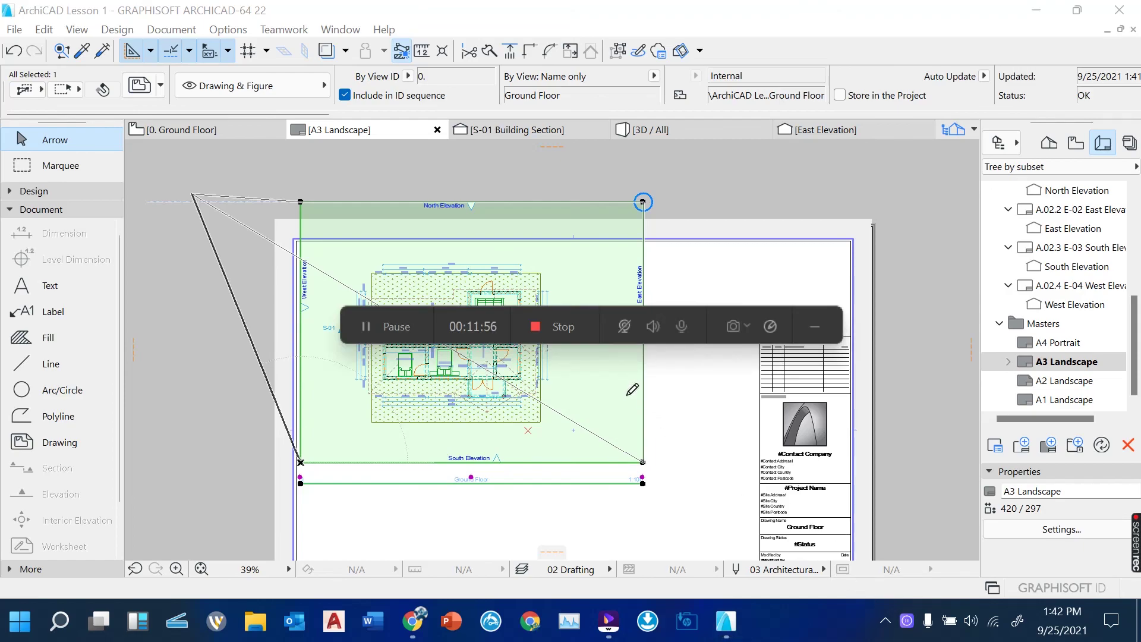